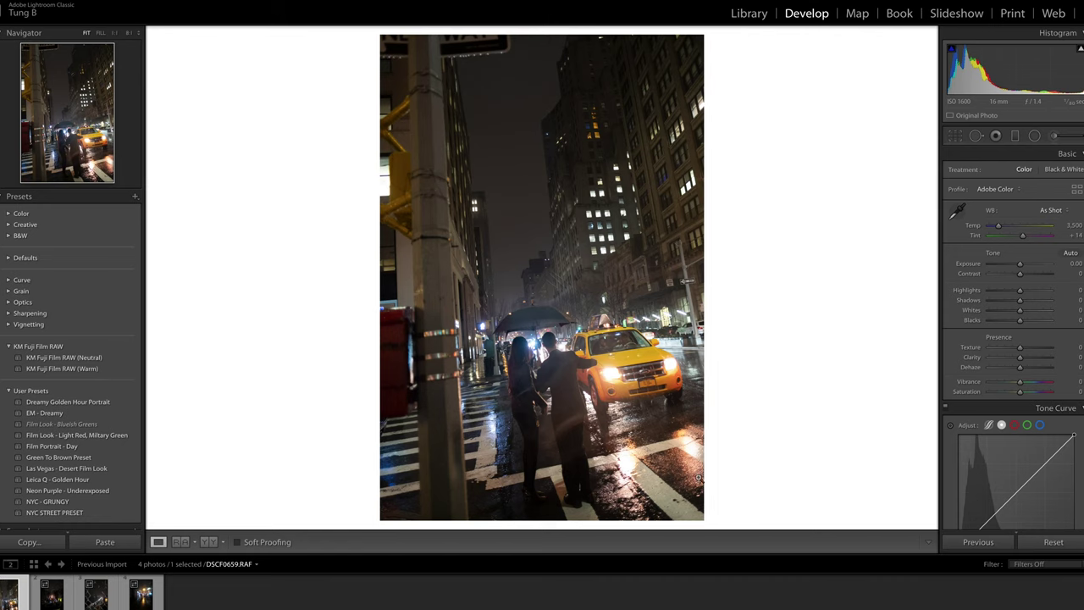
- Inspect the couple under the umbrella and the yellow taxi at 1:1 magnification
{"action": "left_click", "coordinate": [591, 378]}
{"action": "left_click", "coordinate": [499, 362]}
{"action": "left_click", "coordinate": [525, 382]}
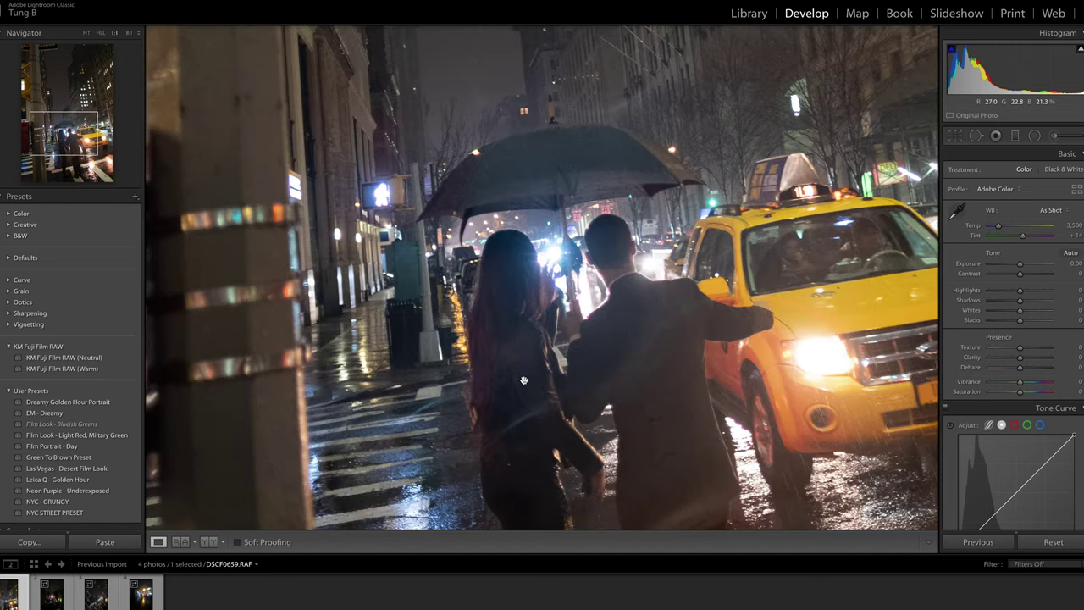
{"action": "left_click_drag", "start_coordinate": [628, 376], "coordinate": [584, 204]}
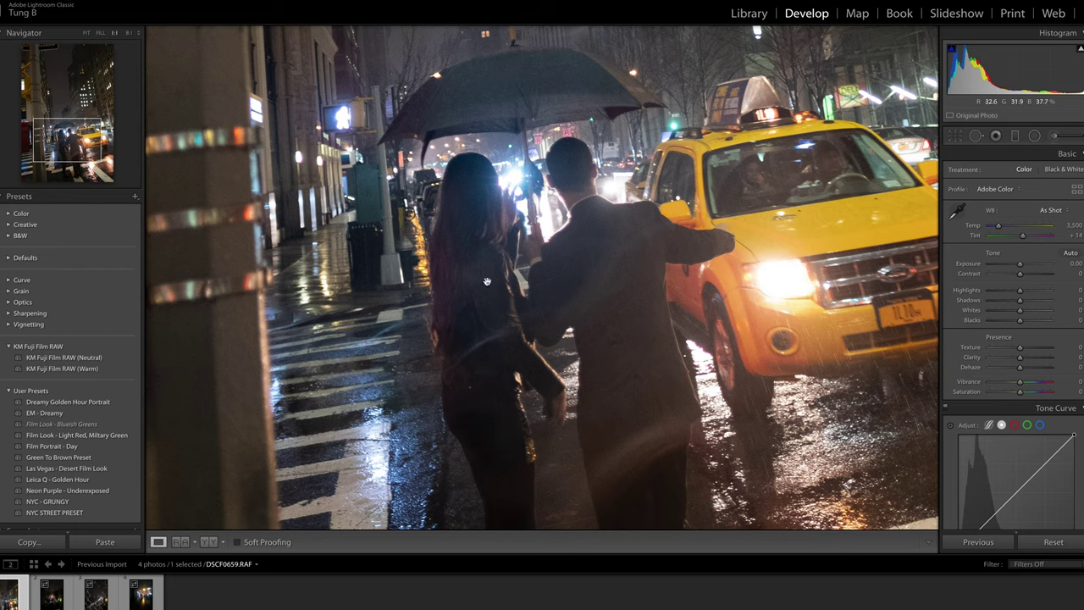
{"action": "left_click", "coordinate": [466, 316]}
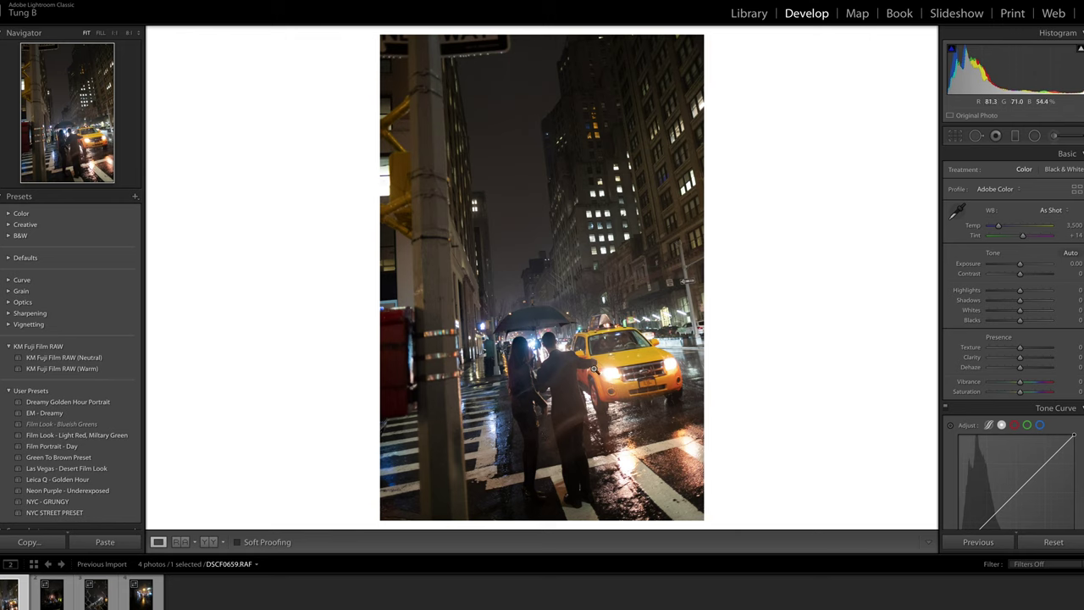
{"action": "left_click", "coordinate": [644, 365]}
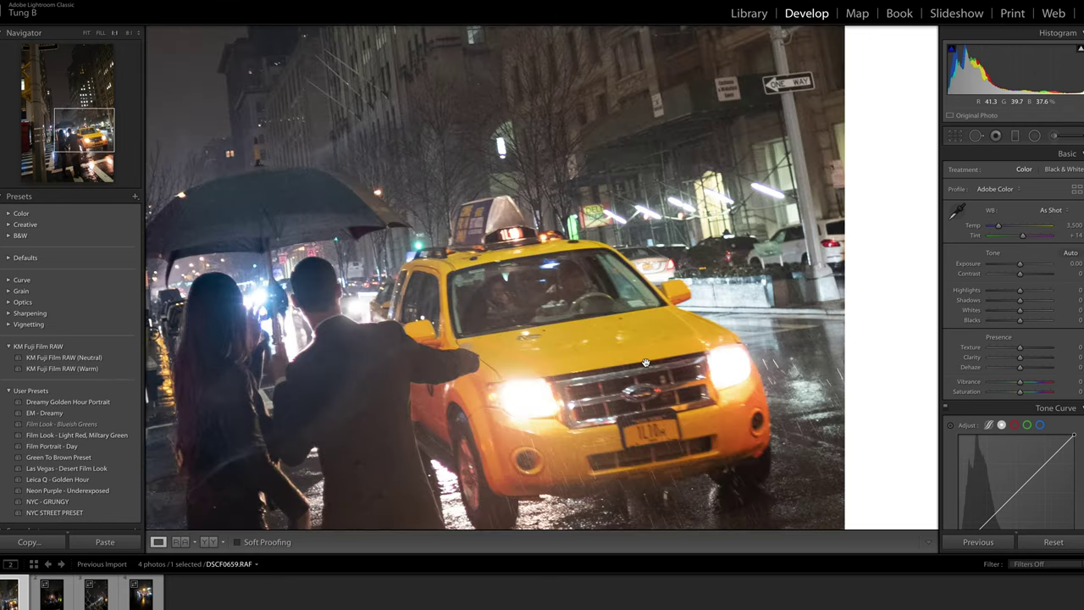
{"action": "left_click", "coordinate": [597, 363]}
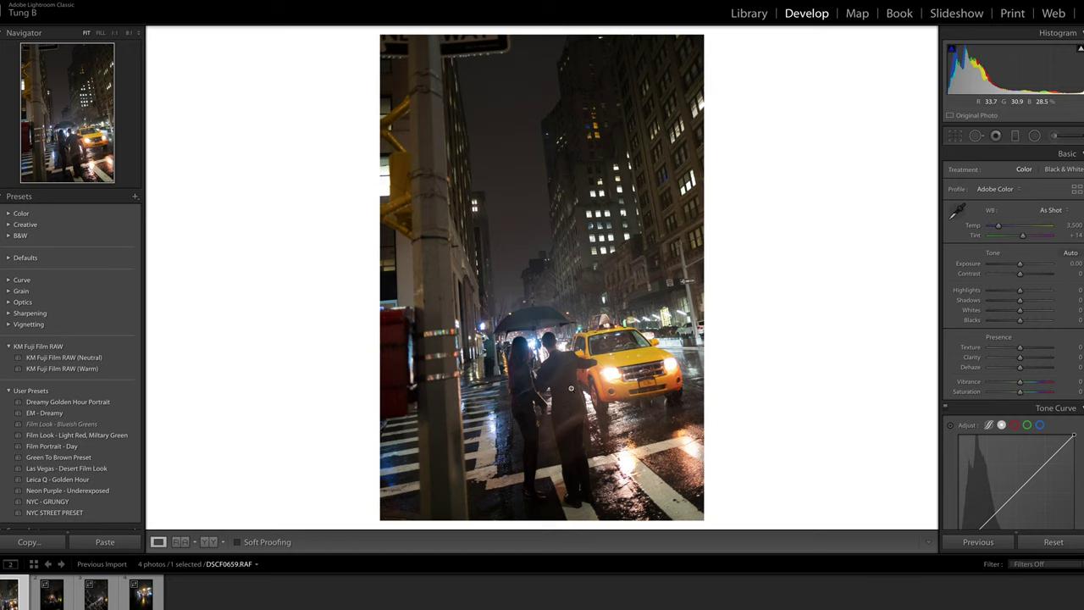
{"action": "left_click", "coordinate": [571, 389]}
{"action": "left_click", "coordinate": [551, 360]}
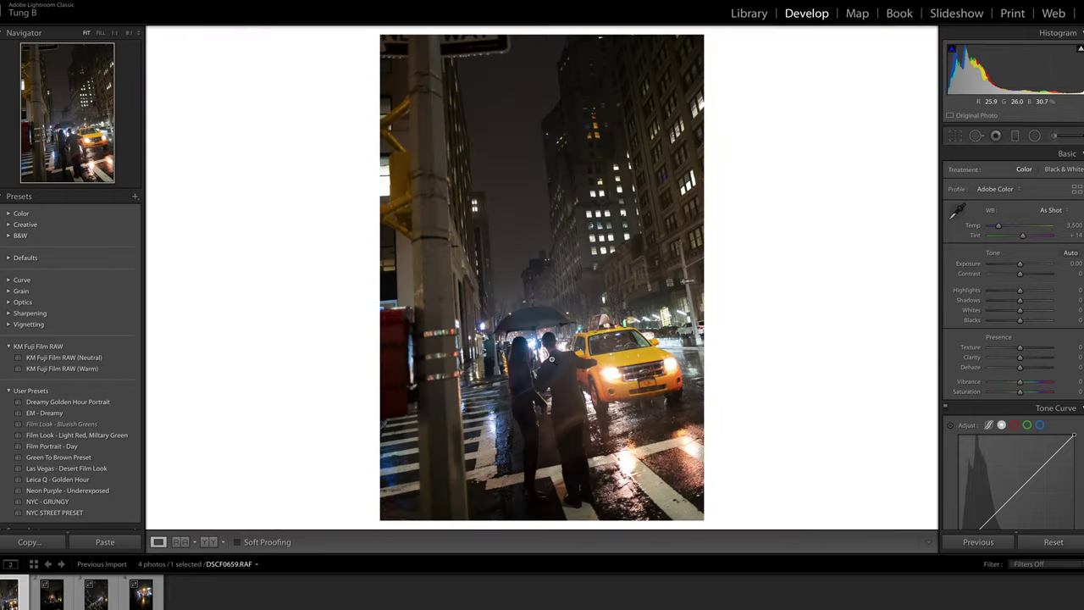
- Change the photo's colour profile to Camera CLASSIC CHROME
{"action": "left_click", "coordinate": [995, 189]}
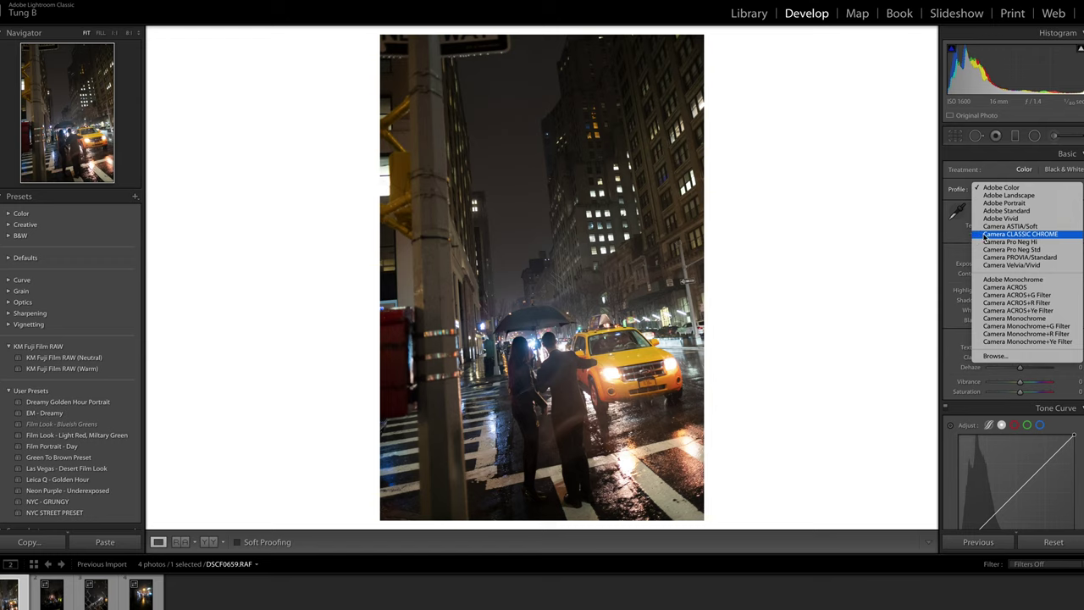
{"action": "left_click", "coordinate": [985, 238]}
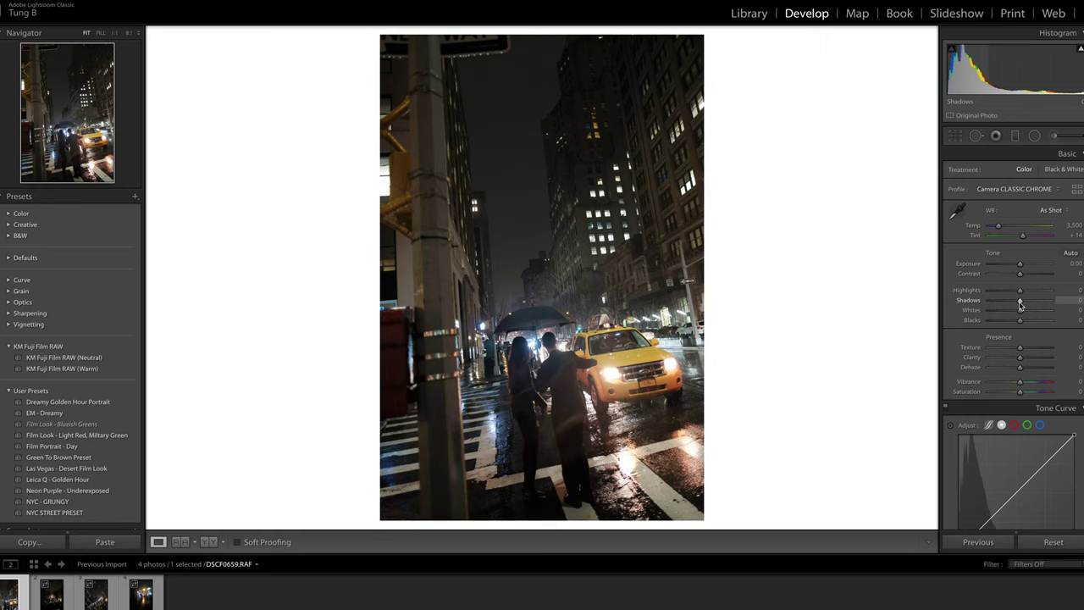
{"action": "left_click", "coordinate": [1011, 190]}
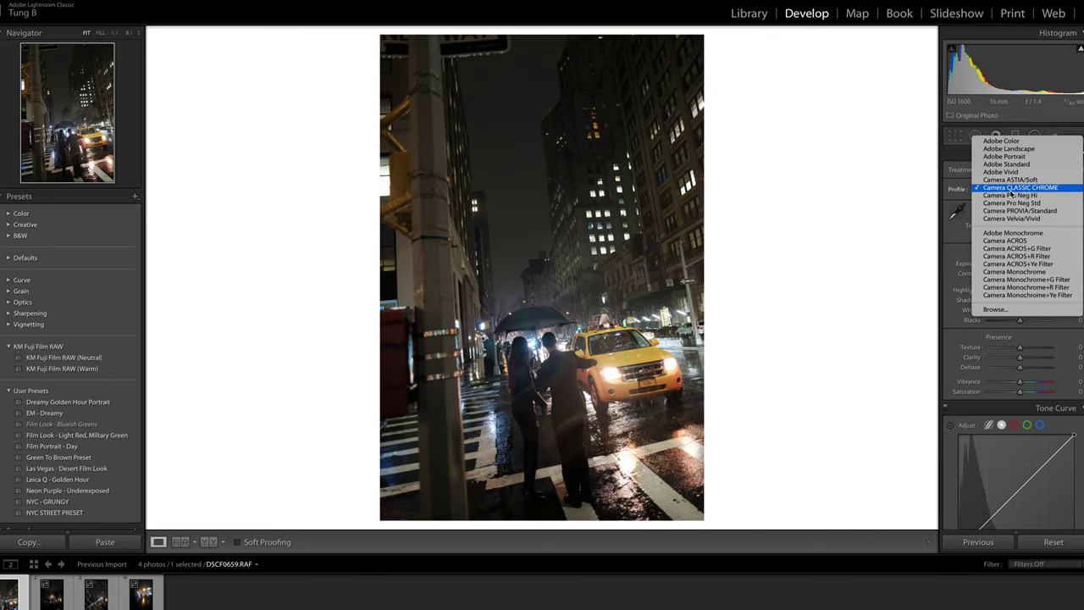
{"action": "left_click", "coordinate": [949, 200]}
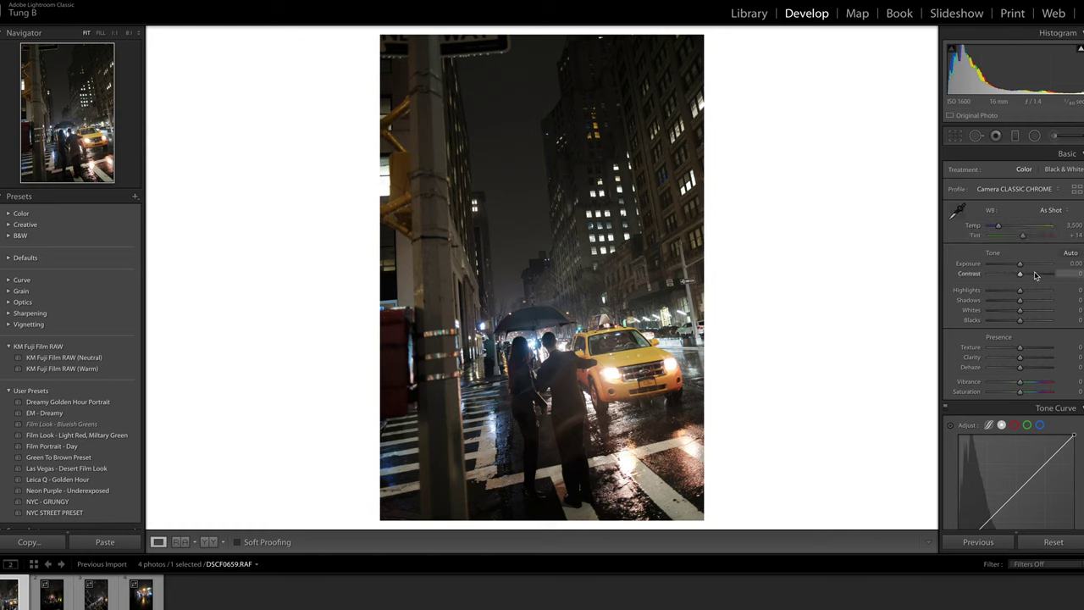
- Raise the exposure to +0.75 and lower the highlights to -82
{"action": "left_click_drag", "start_coordinate": [1022, 270], "coordinate": [1027, 271]}
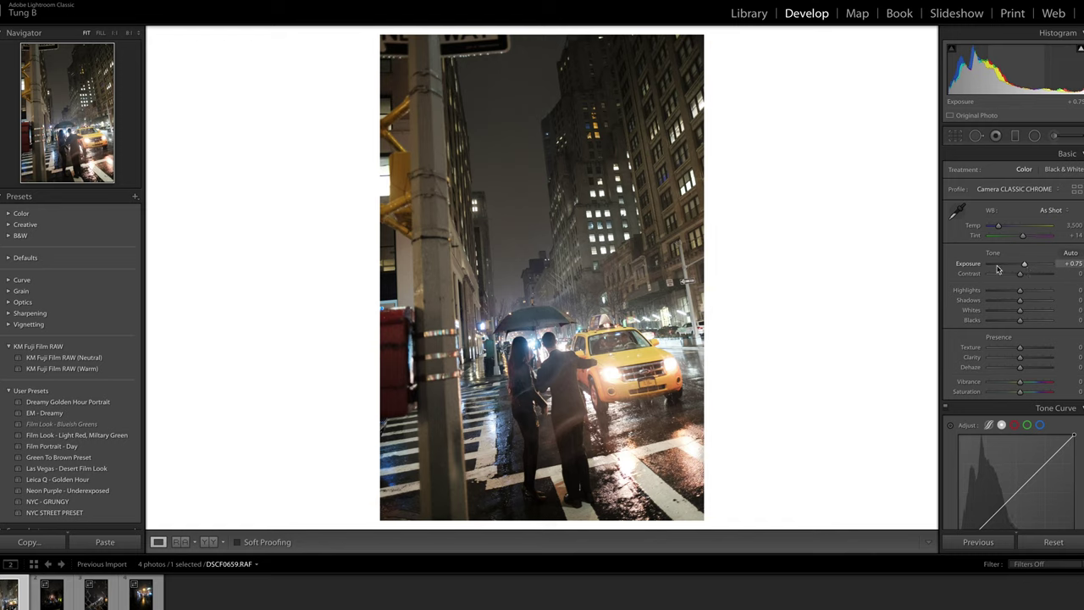
{"action": "scroll", "coordinate": [999, 246], "scroll_direction": "down", "scroll_amount": 2}
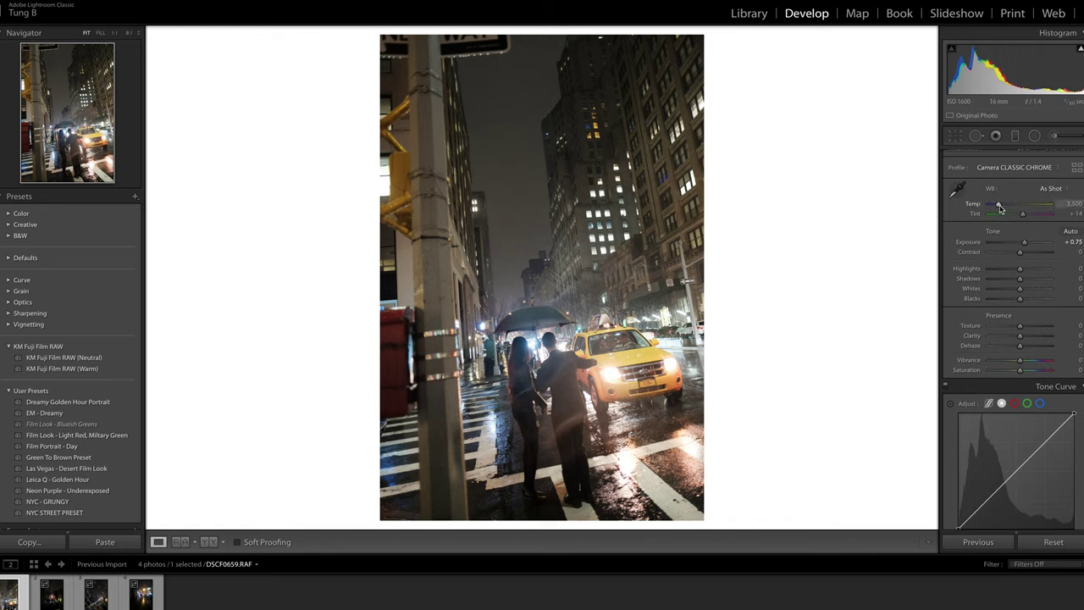
{"action": "left_click", "coordinate": [1020, 270], "text": "alt"}
{"action": "left_click_drag", "start_coordinate": [1022, 273], "coordinate": [997, 273]}
- Set shadows to +50, whites to +9 and blacks to -33, and lower the highlights further to -89
{"action": "left_click", "coordinate": [1020, 273], "text": "alt"}
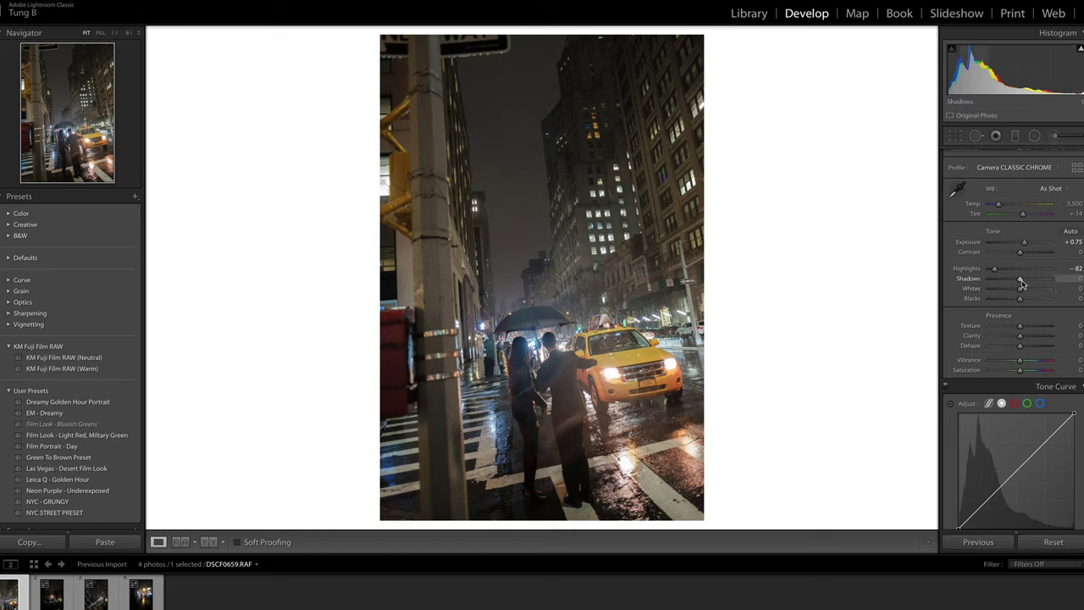
{"action": "mouse_move", "coordinate": [1021, 288]}
{"action": "left_mouse_down"}
{"action": "mouse_move", "coordinate": [1038, 286]}
{"action": "mouse_move", "coordinate": [1013, 302]}
{"action": "left_mouse_up"}
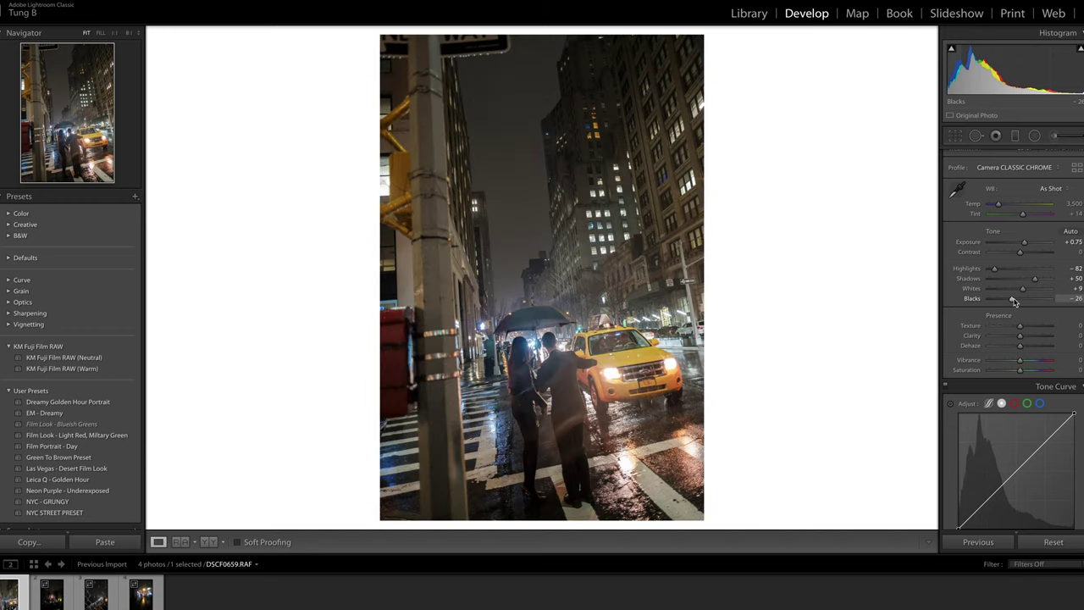
{"action": "left_click_drag", "start_coordinate": [1013, 302], "coordinate": [991, 269]}
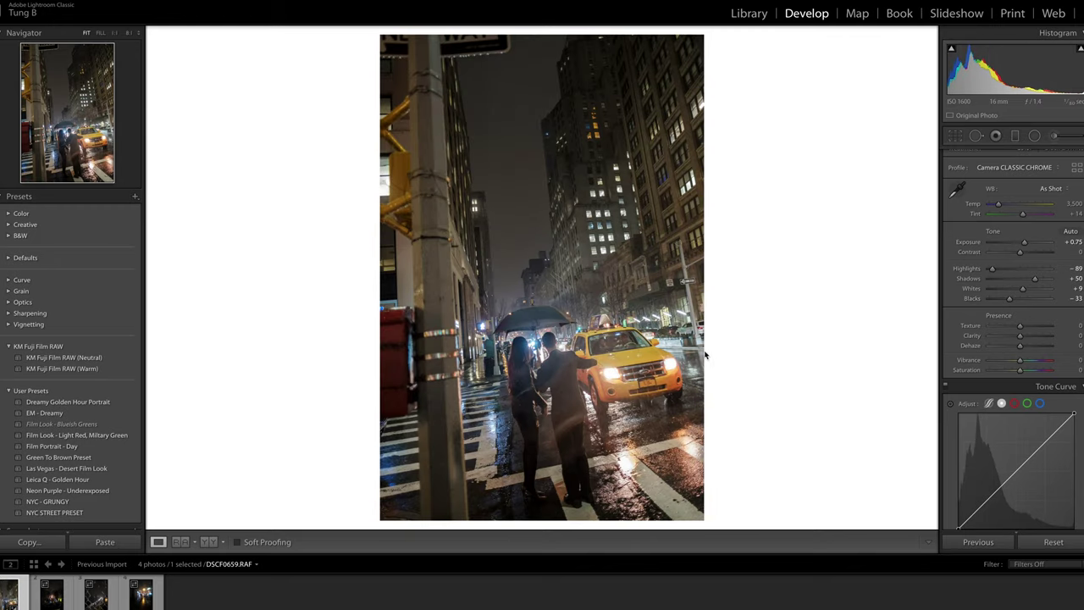
- Check the couple and the buildings up close, and set the exposure to +0.50 and the highlights to -67
{"action": "left_click", "coordinate": [559, 356]}
{"action": "left_click", "coordinate": [567, 355]}
{"action": "left_click", "coordinate": [602, 229]}
{"action": "left_click", "coordinate": [605, 197]}
{"action": "left_click_drag", "start_coordinate": [1024, 245], "coordinate": [1022, 246]}
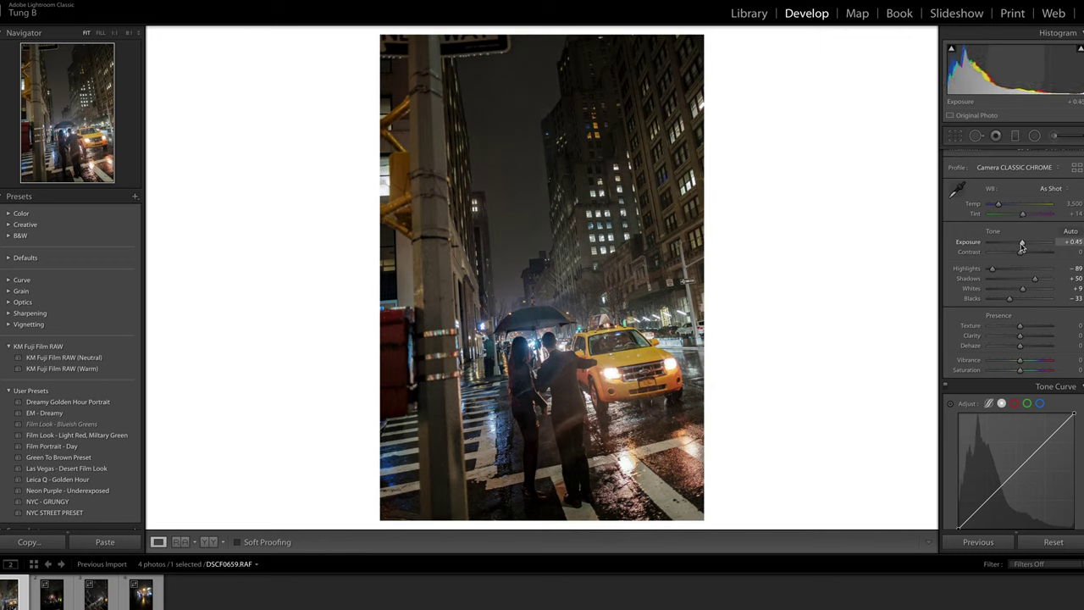
{"action": "left_click", "coordinate": [1021, 244]}
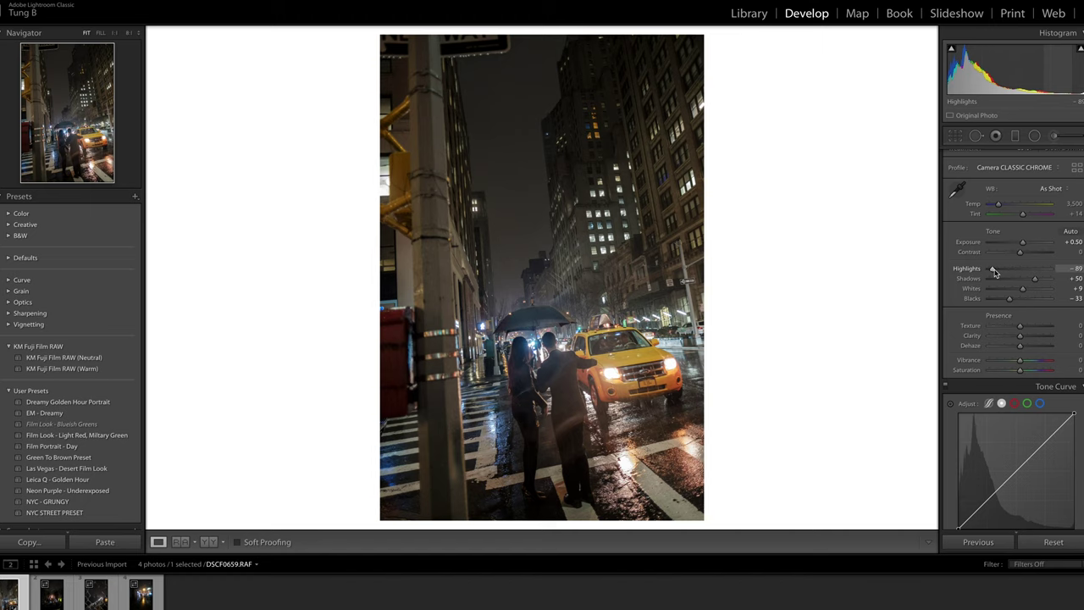
{"action": "left_click_drag", "start_coordinate": [992, 268], "coordinate": [999, 268]}
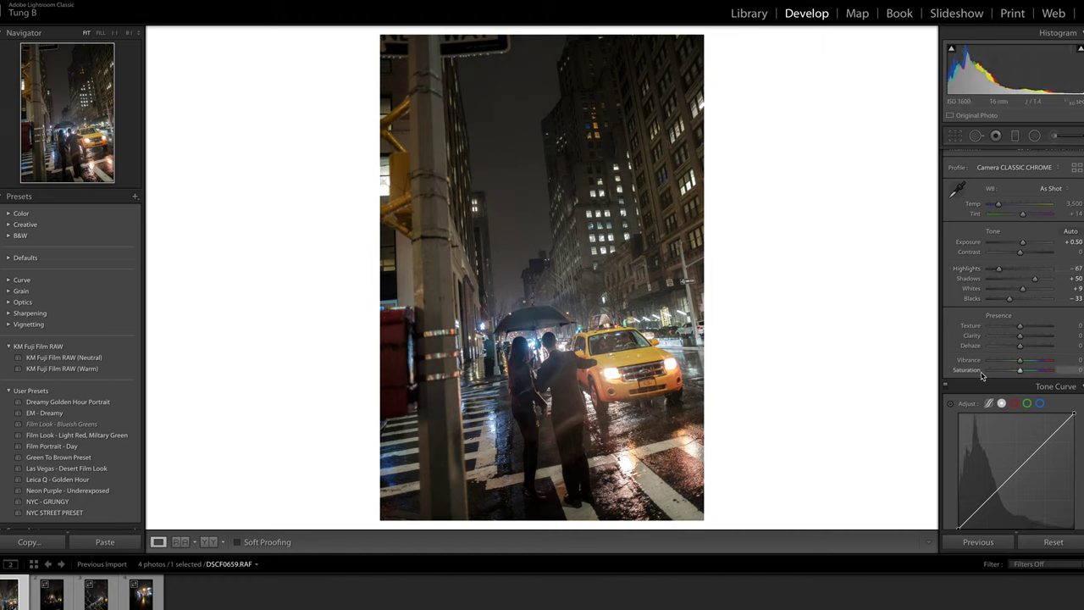
- Increase the clarity to +22 and check the effect around the couple
{"action": "scroll", "coordinate": [1008, 339], "scroll_direction": "down", "scroll_amount": 1}
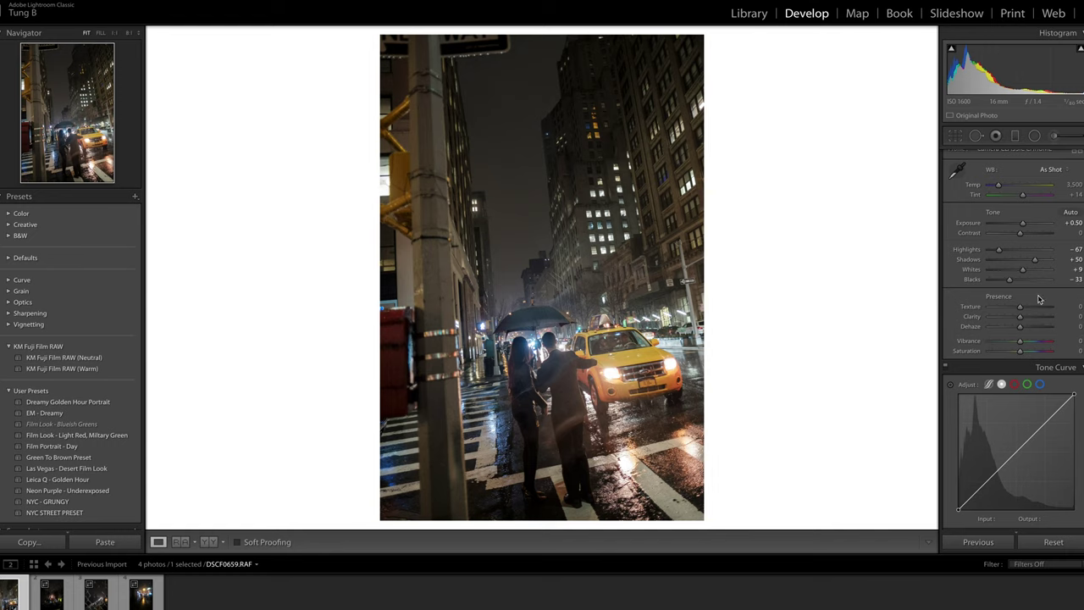
{"action": "scroll", "coordinate": [999, 335], "scroll_direction": "down", "scroll_amount": 3}
{"action": "scroll", "coordinate": [999, 336], "scroll_direction": "down", "scroll_amount": 3}
{"action": "scroll", "coordinate": [1000, 322], "scroll_direction": "up", "scroll_amount": 4}
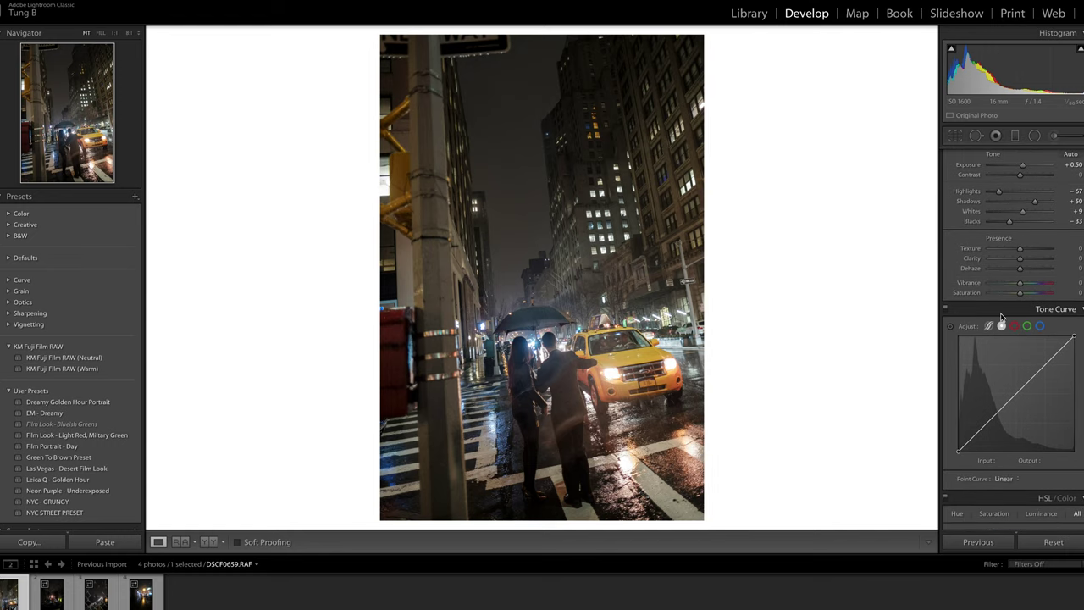
{"action": "scroll", "coordinate": [1000, 314], "scroll_direction": "up", "scroll_amount": 1}
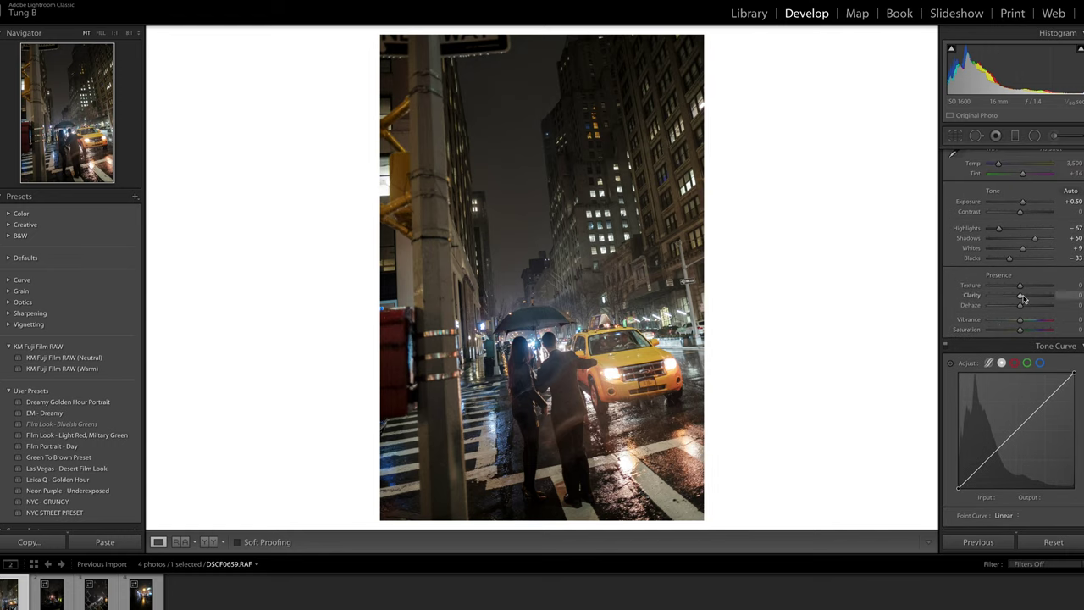
{"action": "left_click_drag", "start_coordinate": [1020, 297], "coordinate": [1027, 302]}
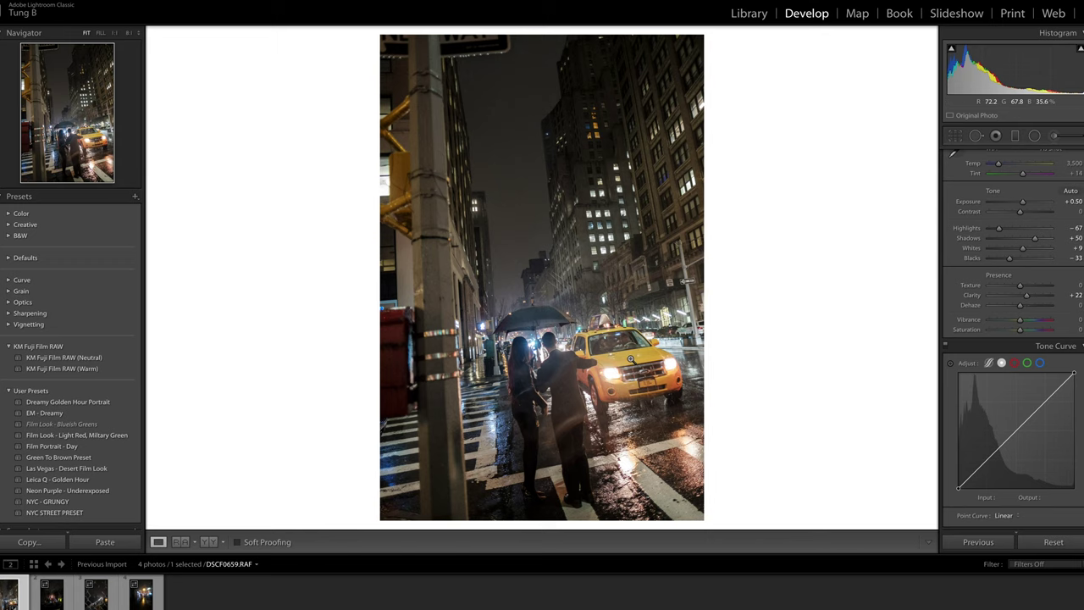
{"action": "left_click", "coordinate": [558, 348]}
{"action": "left_click", "coordinate": [558, 347]}
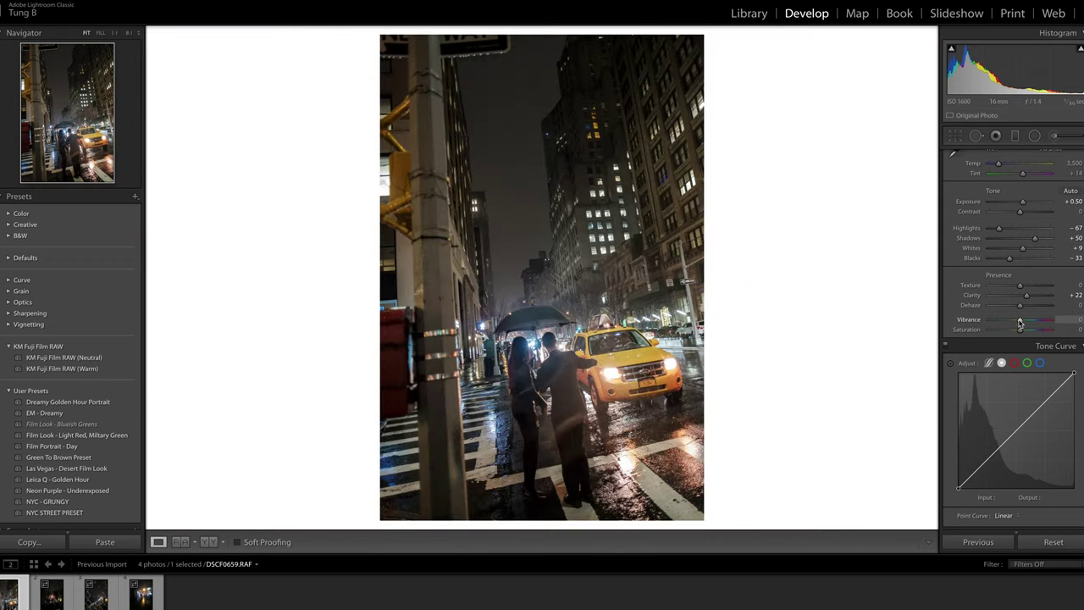
- Boost the colours by setting vibrance to +22 and saturation to +27
{"action": "left_click_drag", "start_coordinate": [1021, 323], "coordinate": [1027, 327]}
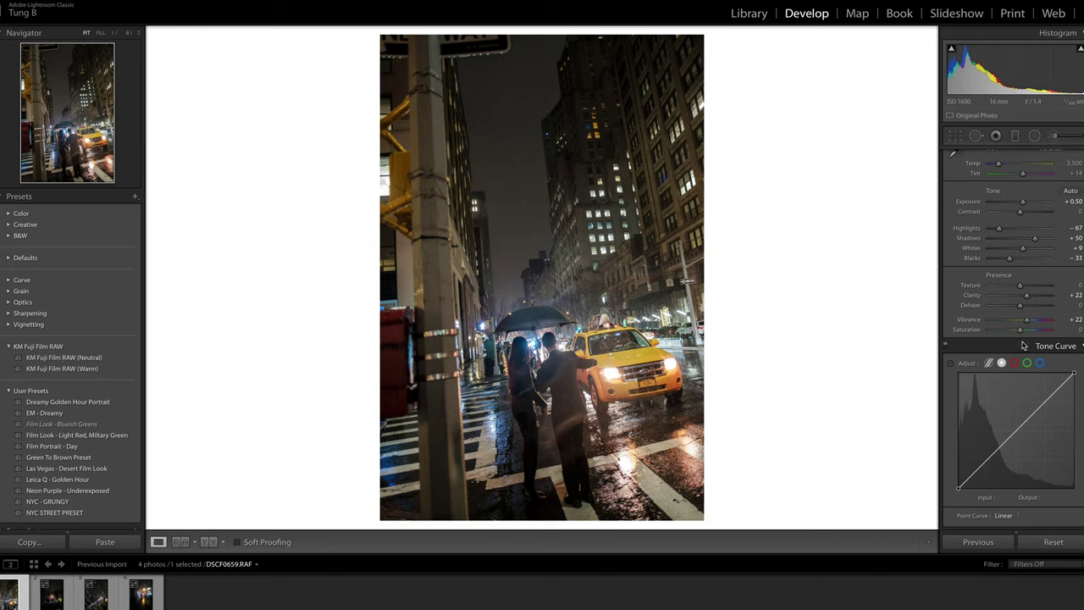
{"action": "left_click_drag", "start_coordinate": [1019, 334], "coordinate": [1025, 336]}
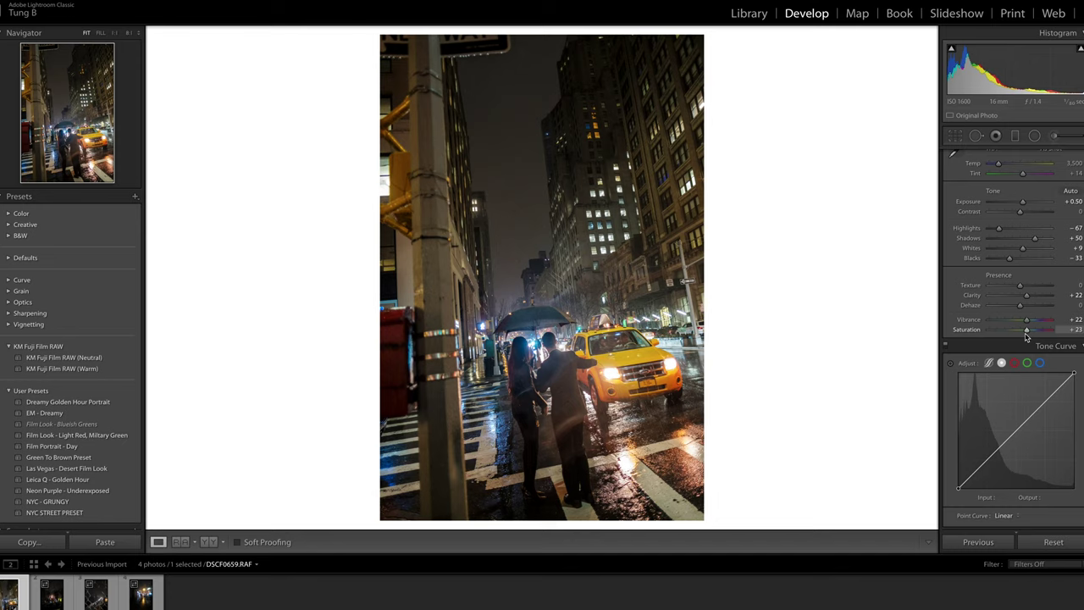
{"action": "mouse_move", "coordinate": [1025, 336]}
{"action": "left_mouse_down"}
{"action": "mouse_move", "coordinate": [1045, 337]}
{"action": "mouse_move", "coordinate": [1027, 336]}
{"action": "left_mouse_up"}
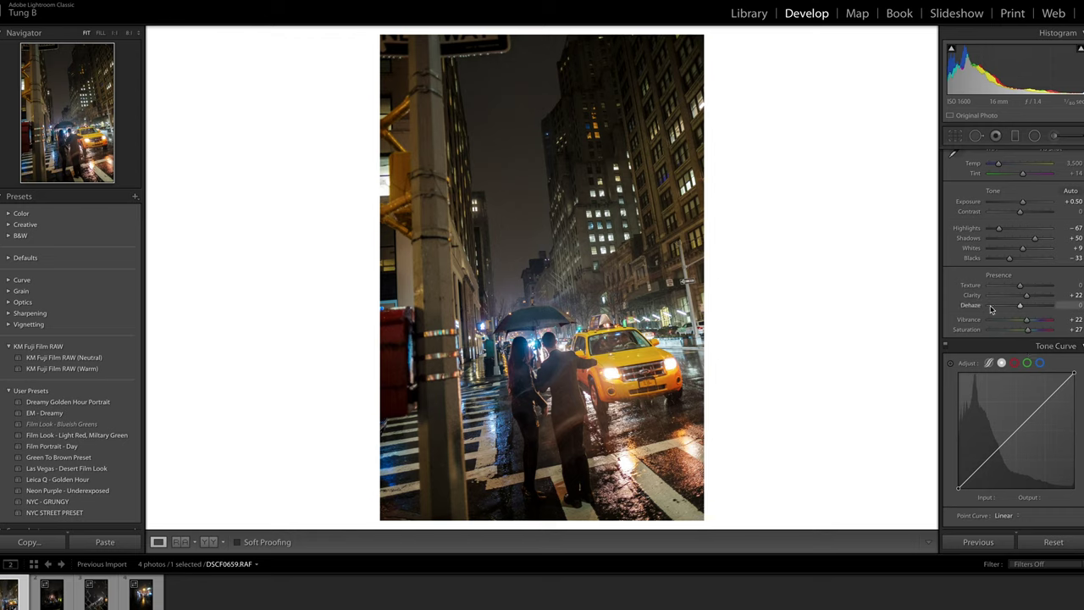
- Cool the white balance by setting the temperature to 3,035 and check the lit buildings
{"action": "scroll", "coordinate": [1029, 352], "scroll_direction": "down", "scroll_amount": 1}
{"action": "scroll", "coordinate": [1020, 271], "scroll_direction": "up", "scroll_amount": 1}
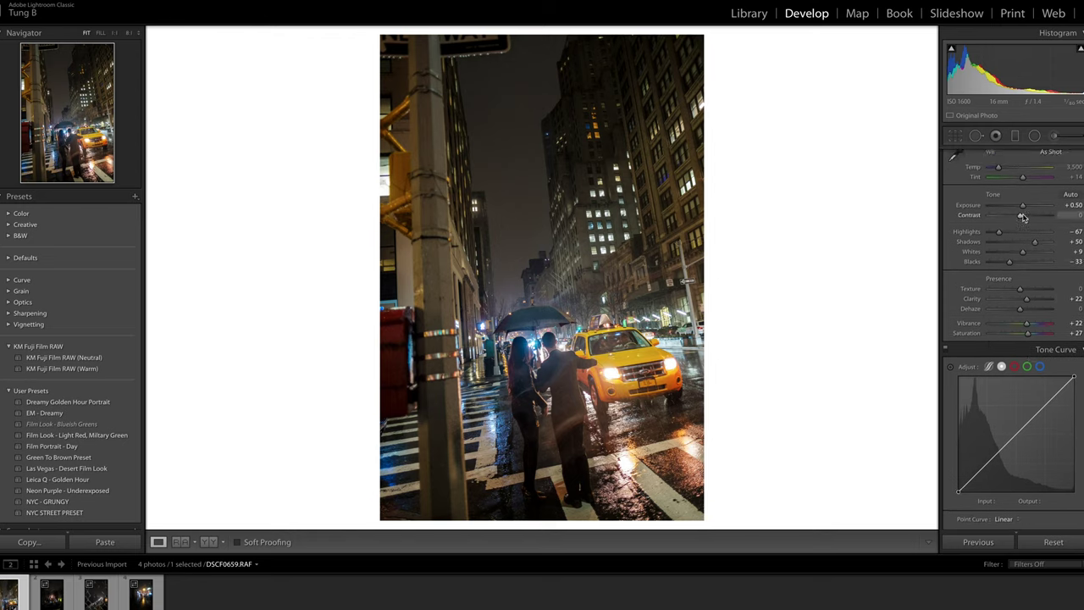
{"action": "scroll", "coordinate": [1012, 233], "scroll_direction": "down", "scroll_amount": 2}
{"action": "scroll", "coordinate": [1010, 231], "scroll_direction": "up", "scroll_amount": 3}
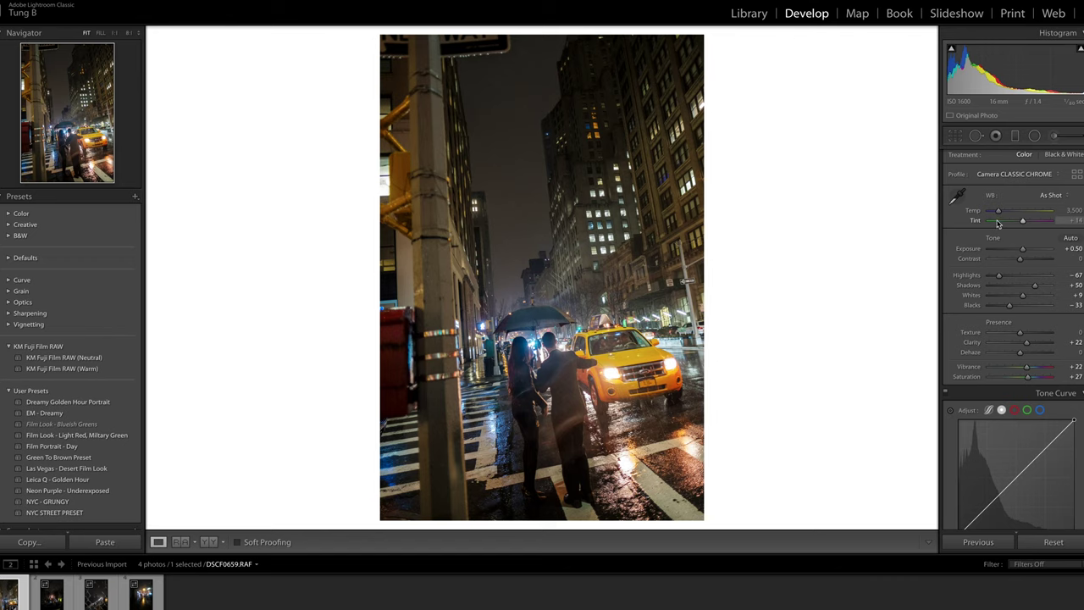
{"action": "left_click_drag", "start_coordinate": [999, 217], "coordinate": [997, 216]}
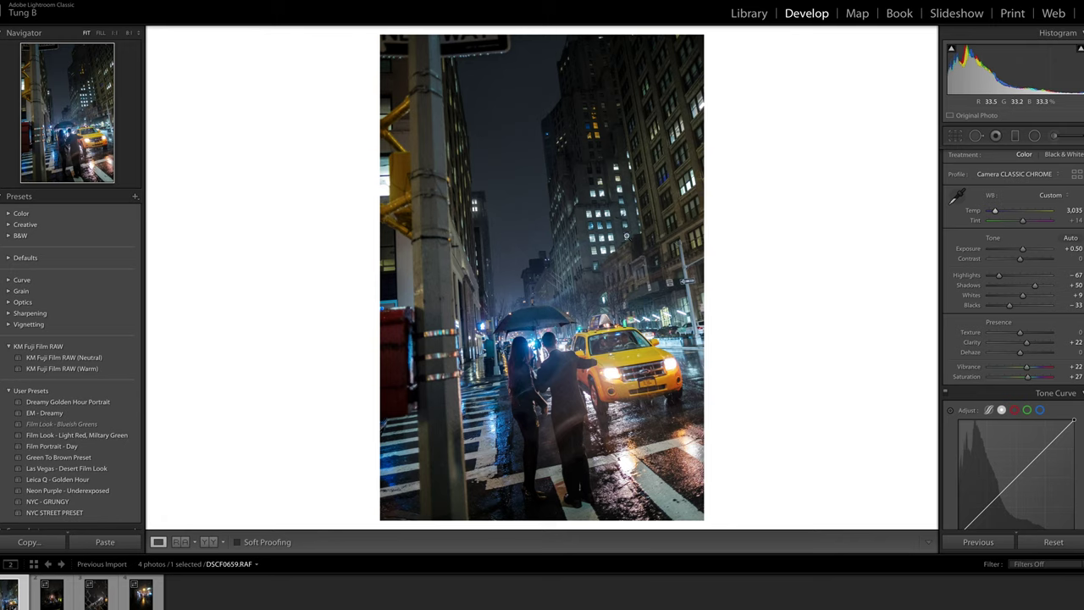
{"action": "left_click", "coordinate": [595, 218]}
{"action": "left_click", "coordinate": [623, 166]}
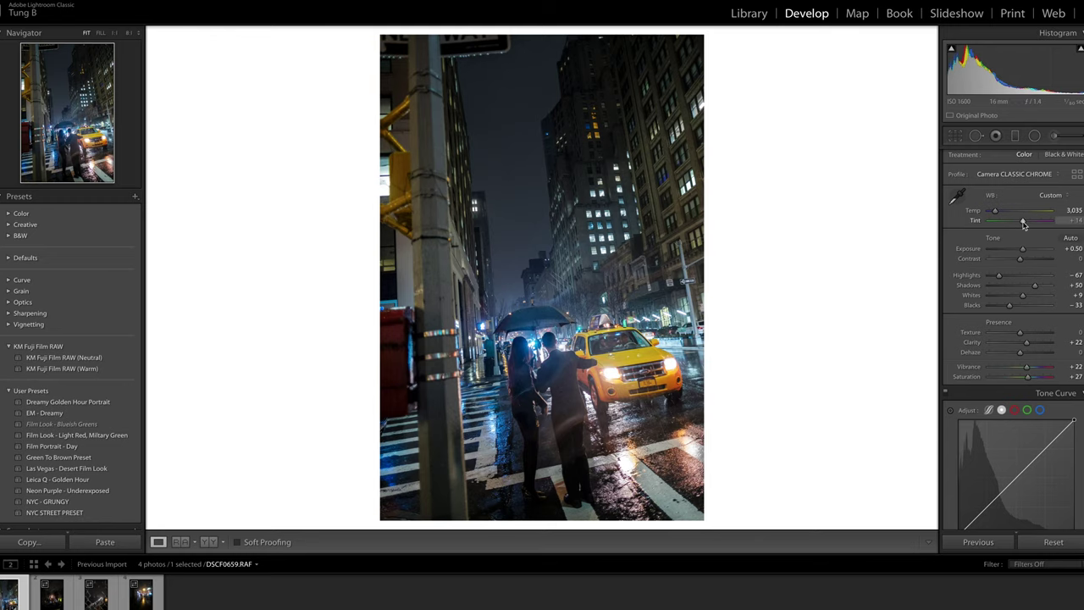
- Shift the white balance tint toward green to +1 and inspect the building windows and sky
{"action": "left_click", "coordinate": [621, 236]}
{"action": "left_click", "coordinate": [623, 236]}
{"action": "left_click_drag", "start_coordinate": [1024, 224], "coordinate": [1020, 224]}
{"action": "left_click_drag", "start_coordinate": [1021, 225], "coordinate": [1020, 224]}
{"action": "left_click", "coordinate": [593, 225]}
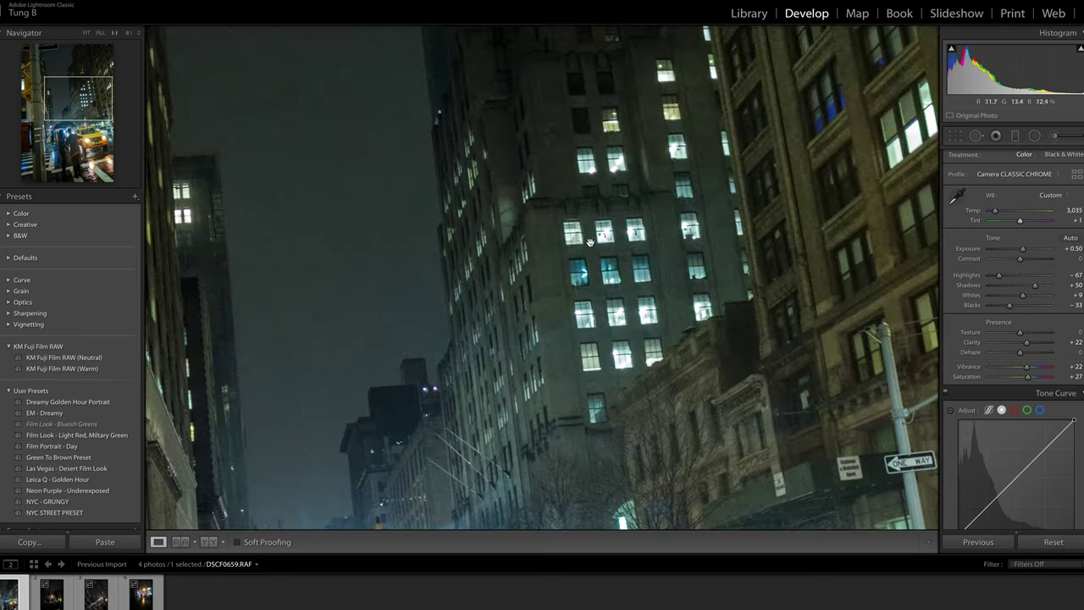
{"action": "left_click", "coordinate": [590, 301]}
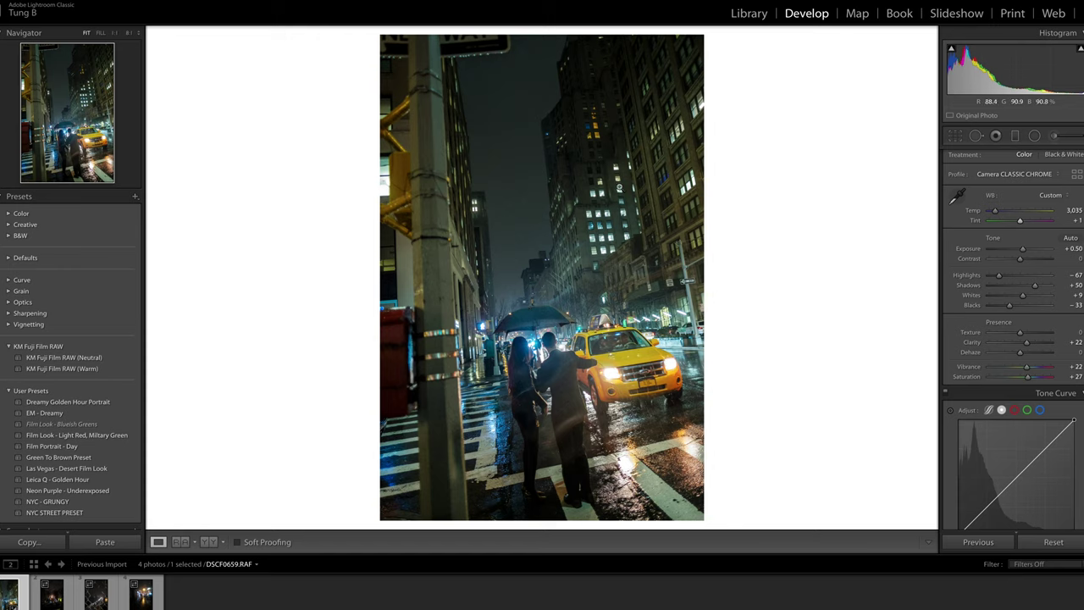
- Shape the tone curve with a slightly raised black point, a shadow point at 68/67 and a highlight point at 184/193
{"action": "scroll", "coordinate": [1013, 308], "scroll_direction": "down", "scroll_amount": 2}
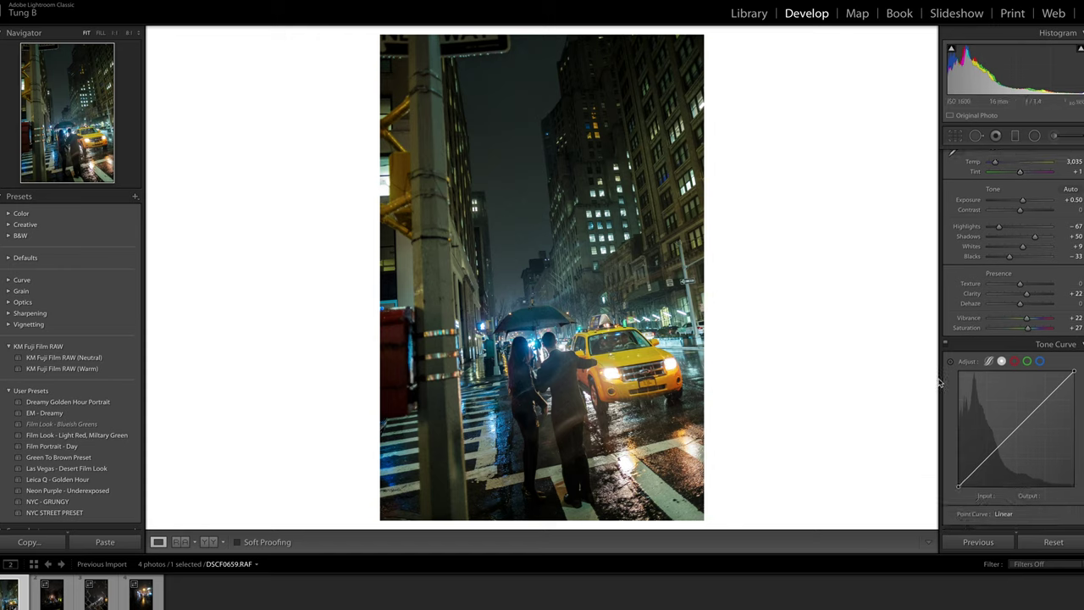
{"action": "scroll", "coordinate": [965, 364], "scroll_direction": "down", "scroll_amount": 5}
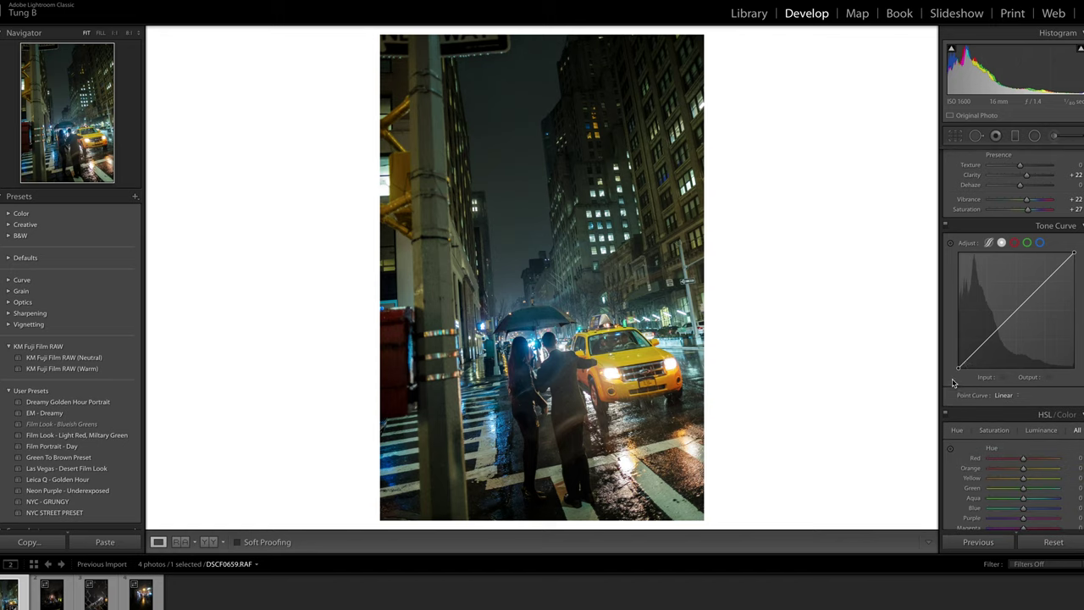
{"action": "left_click_drag", "start_coordinate": [959, 372], "coordinate": [989, 339]}
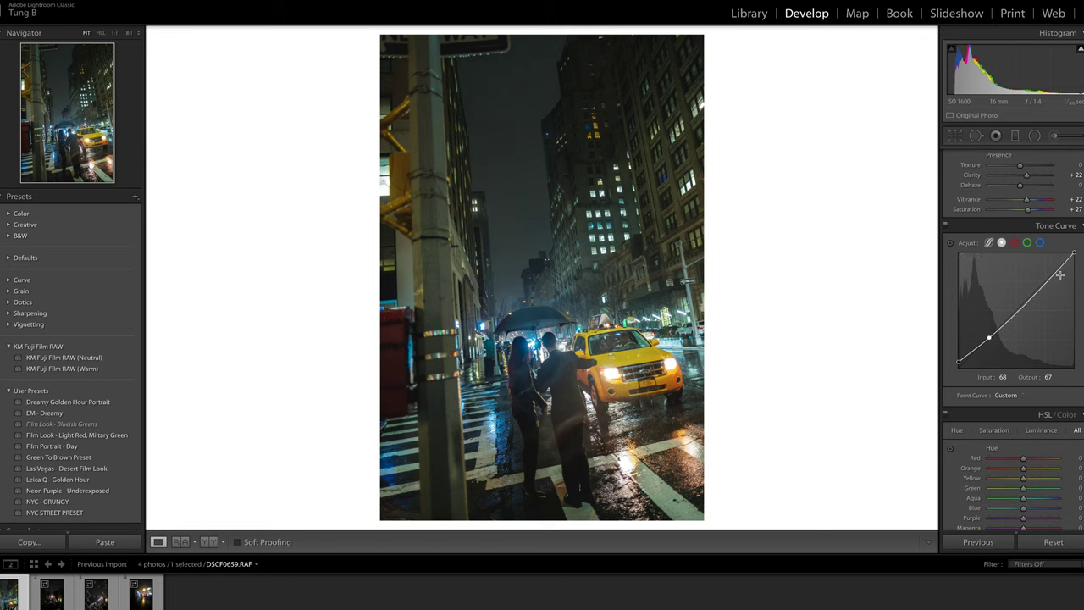
{"action": "left_click_drag", "start_coordinate": [1047, 285], "coordinate": [1042, 280]}
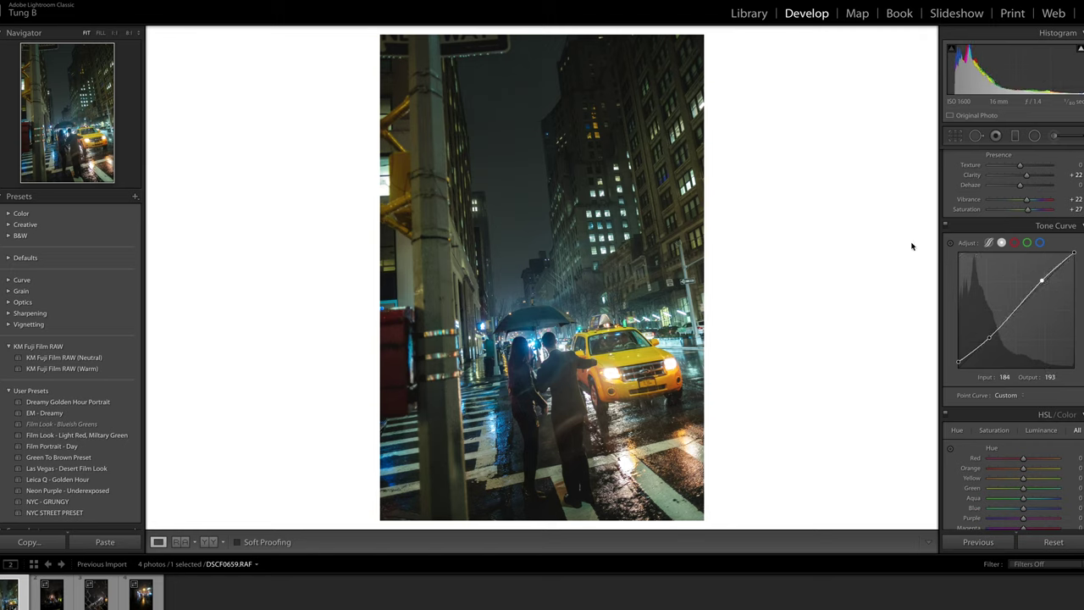
- Check the photo for highlight clipping, then lower the highlights to -100 and the whites to +6
{"action": "key", "text": "j"}
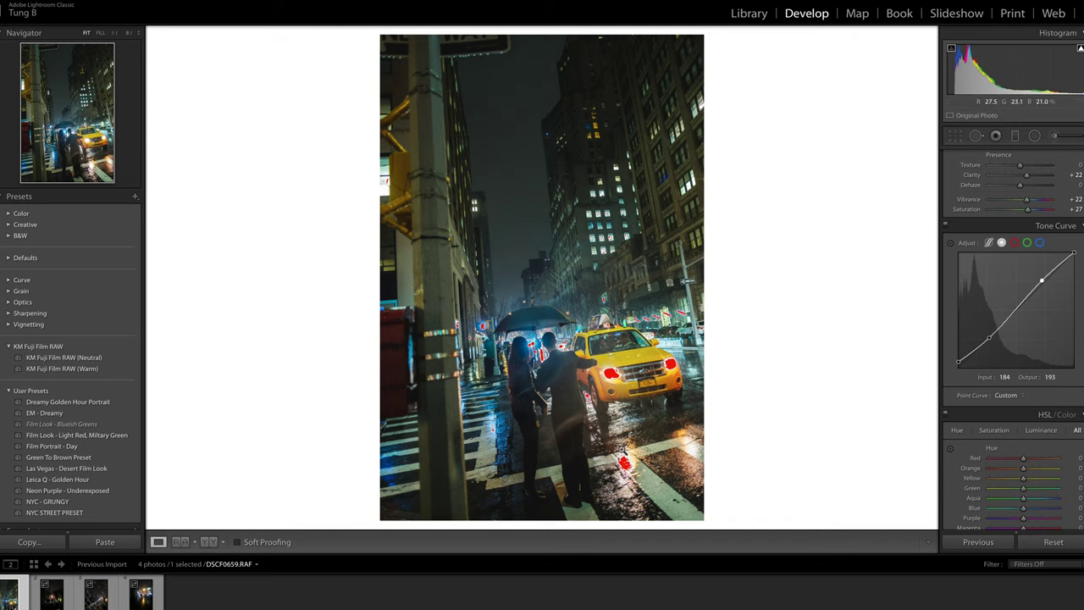
{"action": "key", "text": "j"}
{"action": "scroll", "coordinate": [1016, 271], "scroll_direction": "up", "scroll_amount": 5}
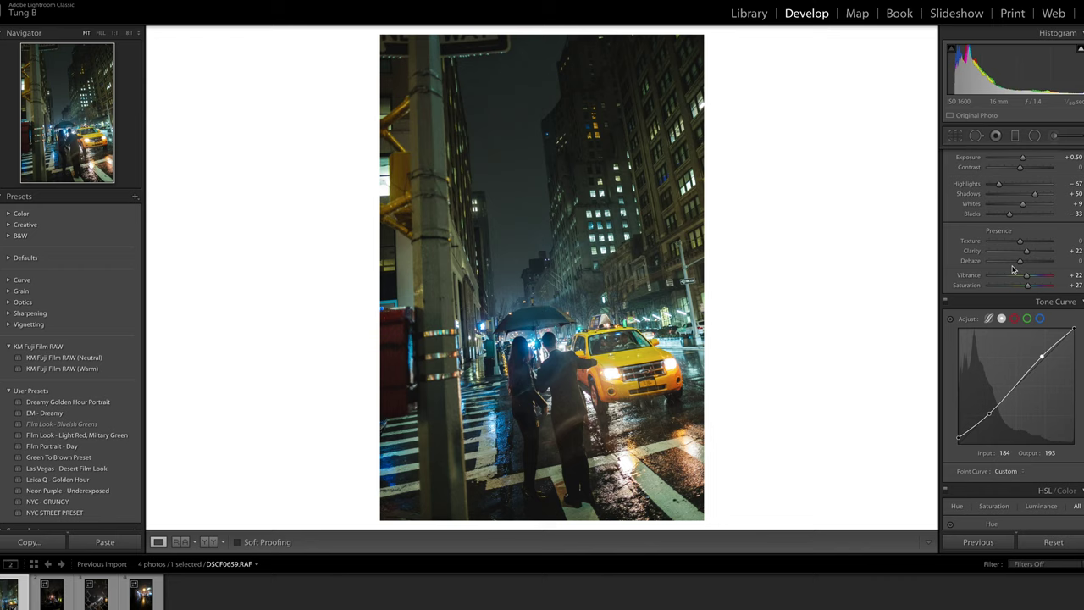
{"action": "left_click", "coordinate": [1023, 303], "text": "alt"}
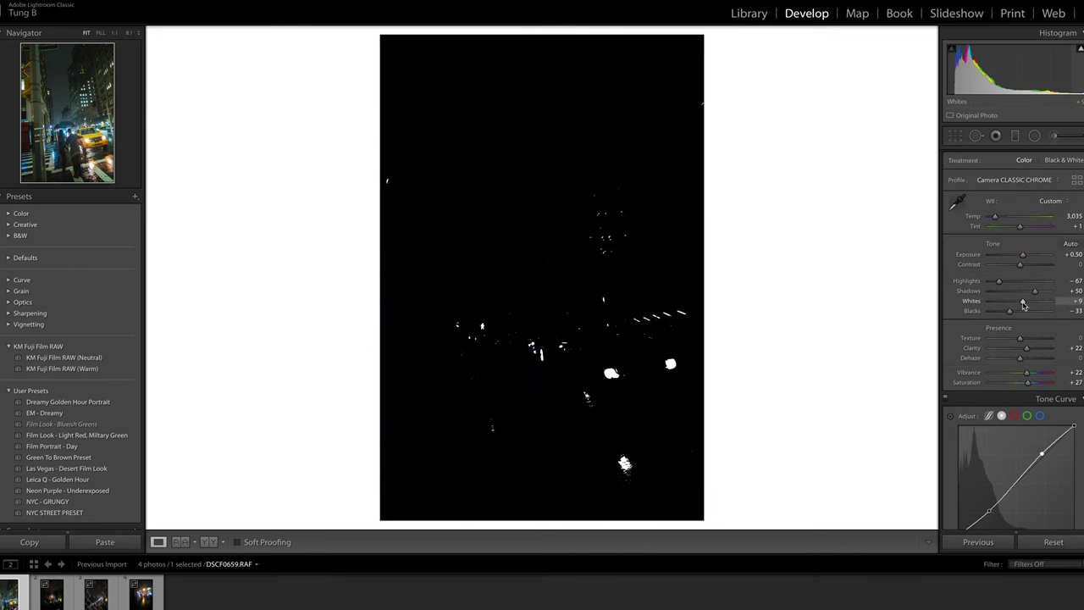
{"action": "mouse_move", "coordinate": [1022, 303]}
{"action": "left_mouse_down"}
{"action": "mouse_move", "coordinate": [986, 285]}
{"action": "mouse_move", "coordinate": [1022, 312]}
{"action": "left_mouse_up"}
{"action": "scroll", "coordinate": [1021, 319], "scroll_direction": "down", "scroll_amount": 2}
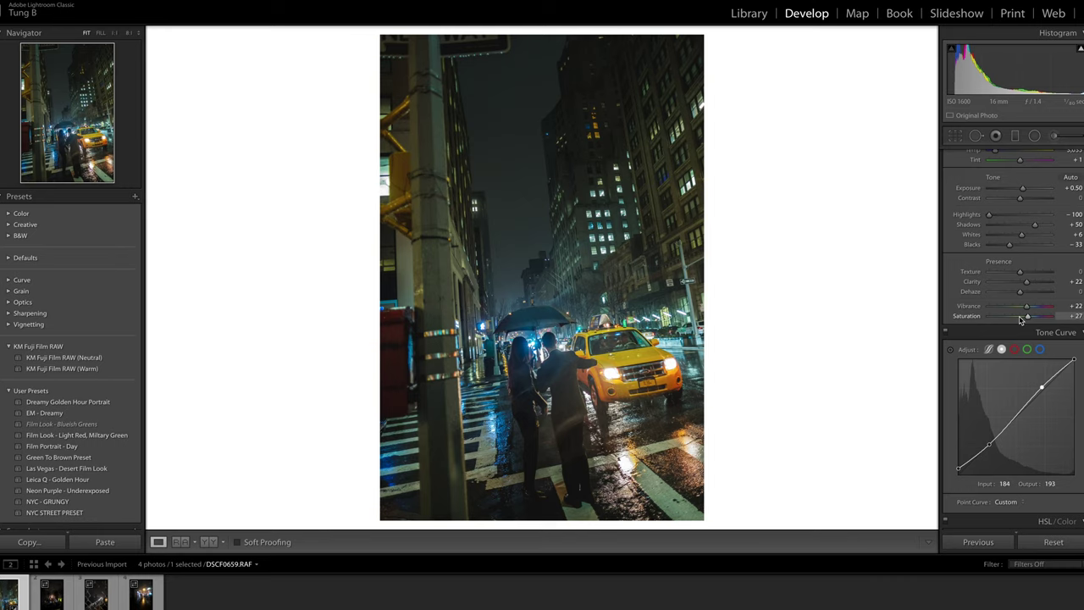
{"action": "scroll", "coordinate": [1007, 271], "scroll_direction": "up", "scroll_amount": 1}
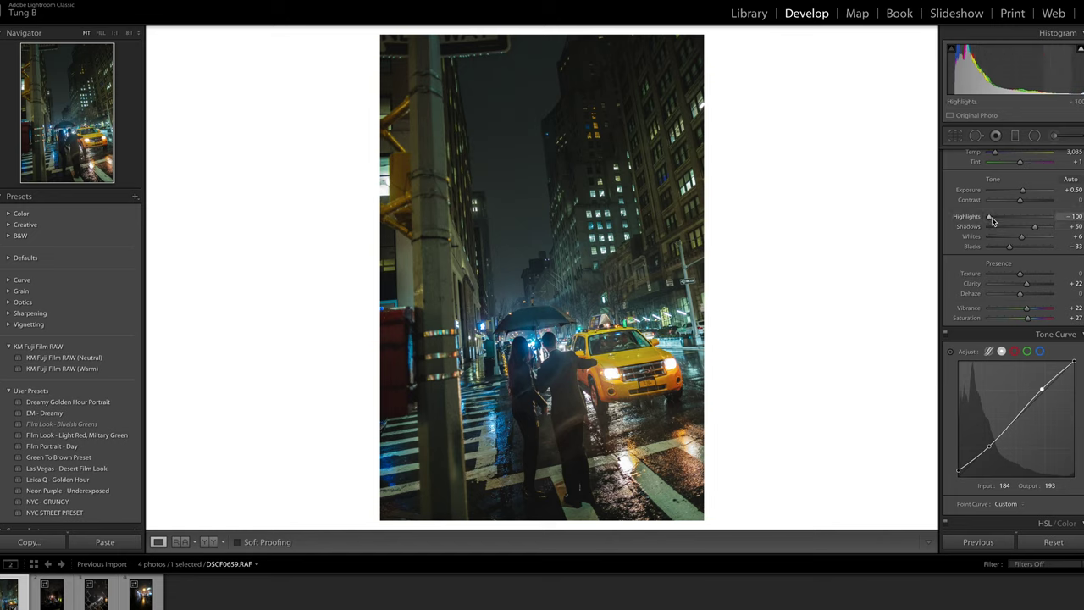
- Shift the HSL hues to -4 for orange, -10 for yellow, +5 for green and -25 for aqua
{"action": "scroll", "coordinate": [967, 288], "scroll_direction": "down", "scroll_amount": 3}
{"action": "scroll", "coordinate": [967, 287], "scroll_direction": "down", "scroll_amount": 2}
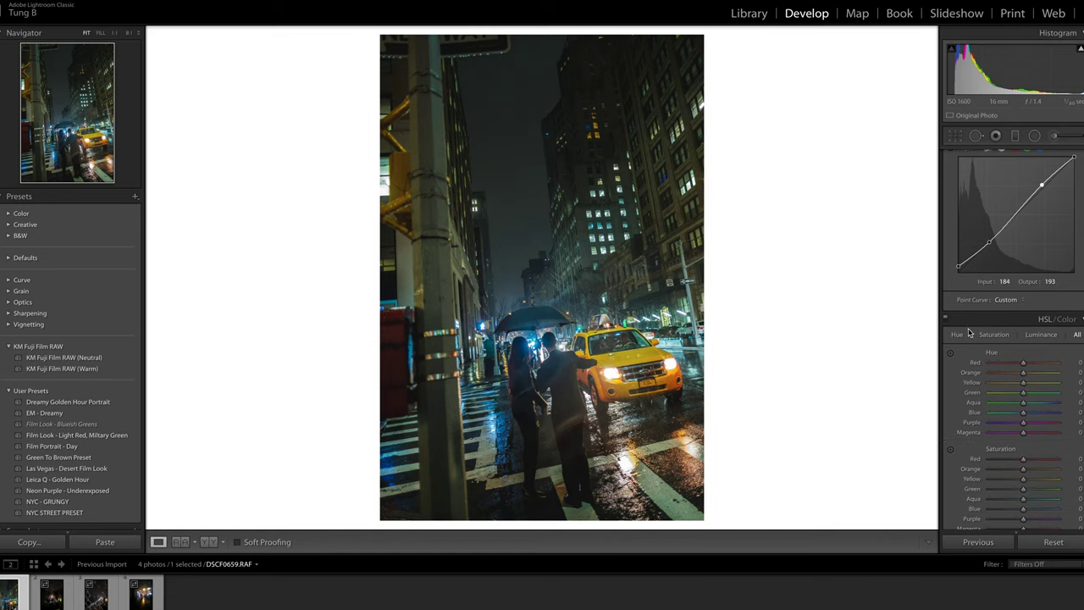
{"action": "scroll", "coordinate": [971, 332], "scroll_direction": "down", "scroll_amount": 2}
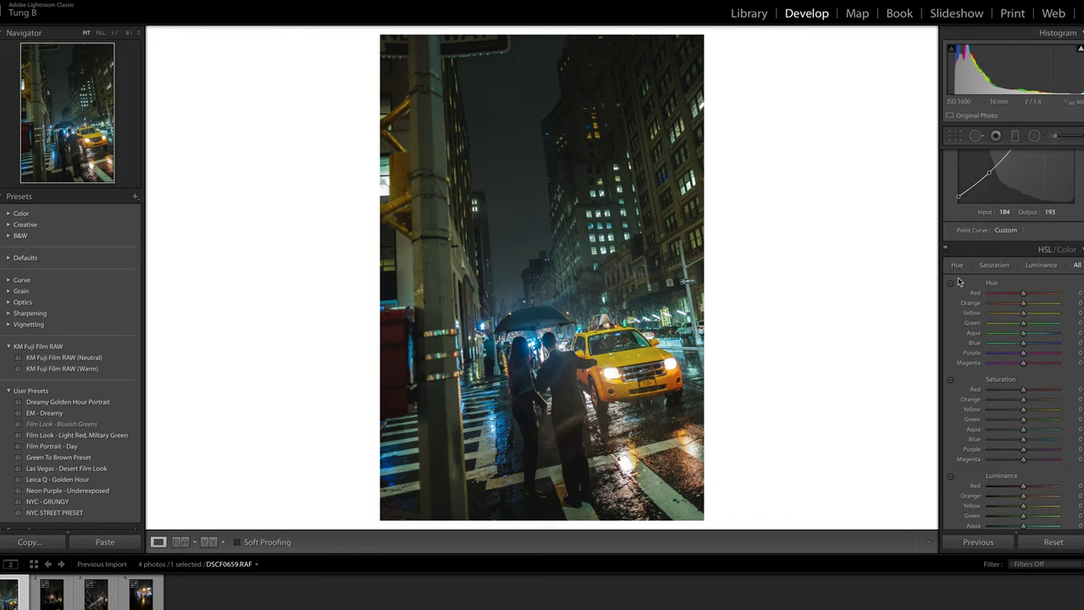
{"action": "scroll", "coordinate": [957, 347], "scroll_direction": "down", "scroll_amount": 1}
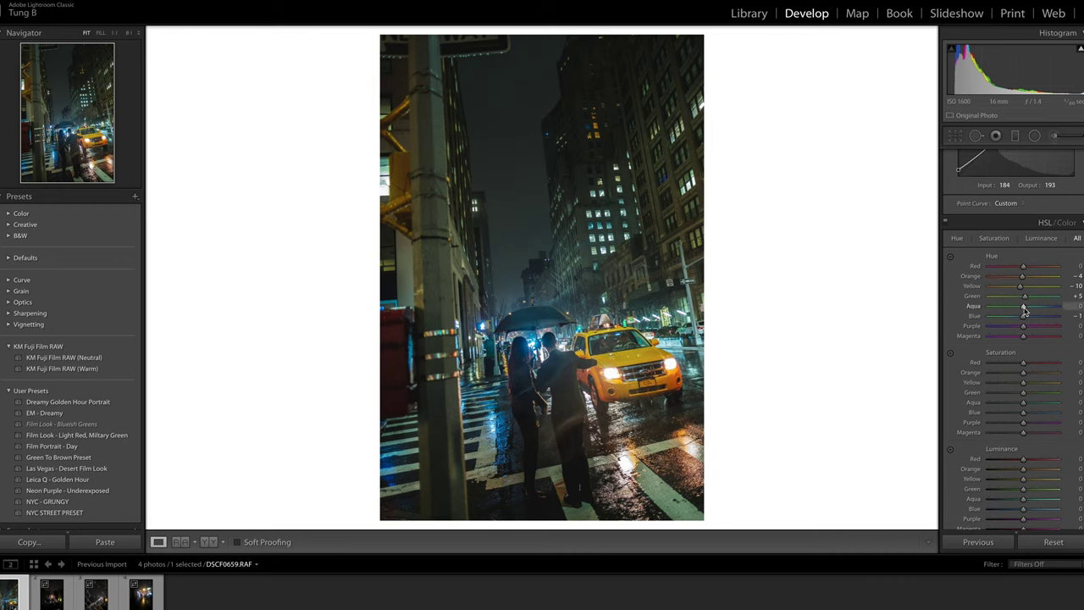
{"action": "mouse_move", "coordinate": [1019, 312]}
{"action": "left_mouse_down"}
{"action": "mouse_move", "coordinate": [1042, 312]}
{"action": "mouse_move", "coordinate": [998, 313]}
{"action": "mouse_move", "coordinate": [1044, 312]}
{"action": "mouse_move", "coordinate": [1025, 313]}
{"action": "left_mouse_up"}
{"action": "left_click_drag", "start_coordinate": [1031, 313], "coordinate": [1025, 312]}
{"action": "left_click_drag", "start_coordinate": [1031, 314], "coordinate": [1022, 313]}
{"action": "left_click_drag", "start_coordinate": [1022, 312], "coordinate": [1008, 315]}
- Shift the HSL hue of blue to -21 and of purple to -2
{"action": "mouse_move", "coordinate": [1020, 320]}
{"action": "left_mouse_down"}
{"action": "mouse_move", "coordinate": [1001, 320]}
{"action": "mouse_move", "coordinate": [1051, 320]}
{"action": "mouse_move", "coordinate": [1022, 320]}
{"action": "left_mouse_up"}
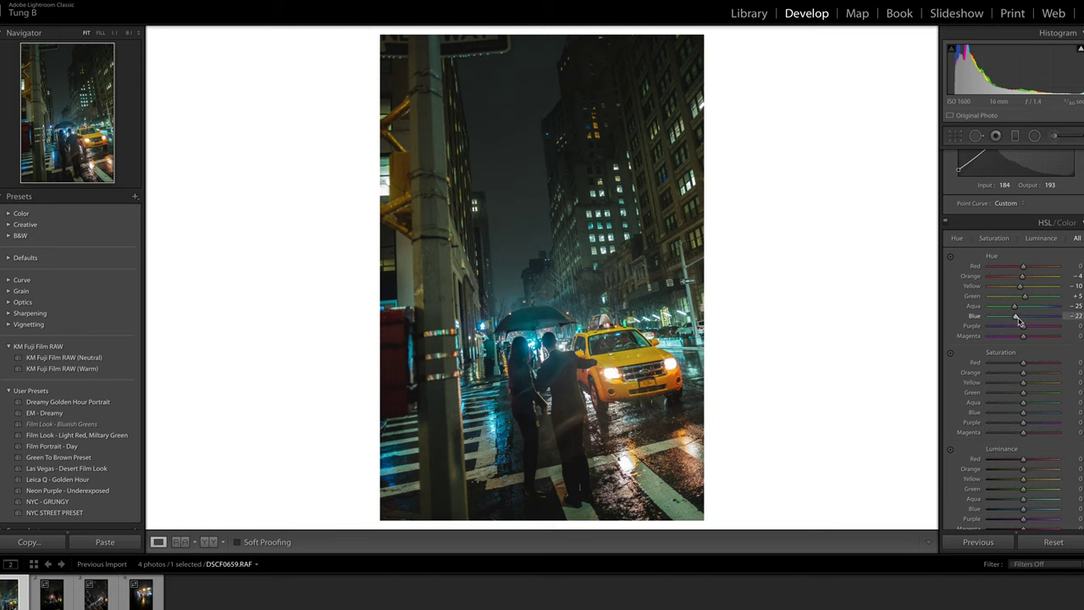
{"action": "left_click_drag", "start_coordinate": [1019, 322], "coordinate": [1018, 322]}
{"action": "left_click_drag", "start_coordinate": [1023, 326], "coordinate": [1012, 327]}
{"action": "left_click", "coordinate": [1021, 328]}
{"action": "left_click_drag", "start_coordinate": [1003, 336], "coordinate": [1029, 347]}
- Reduce the HSL saturation of orange to -11 and of yellow to -26, keeping red at 0
{"action": "scroll", "coordinate": [992, 346], "scroll_direction": "down", "scroll_amount": 2}
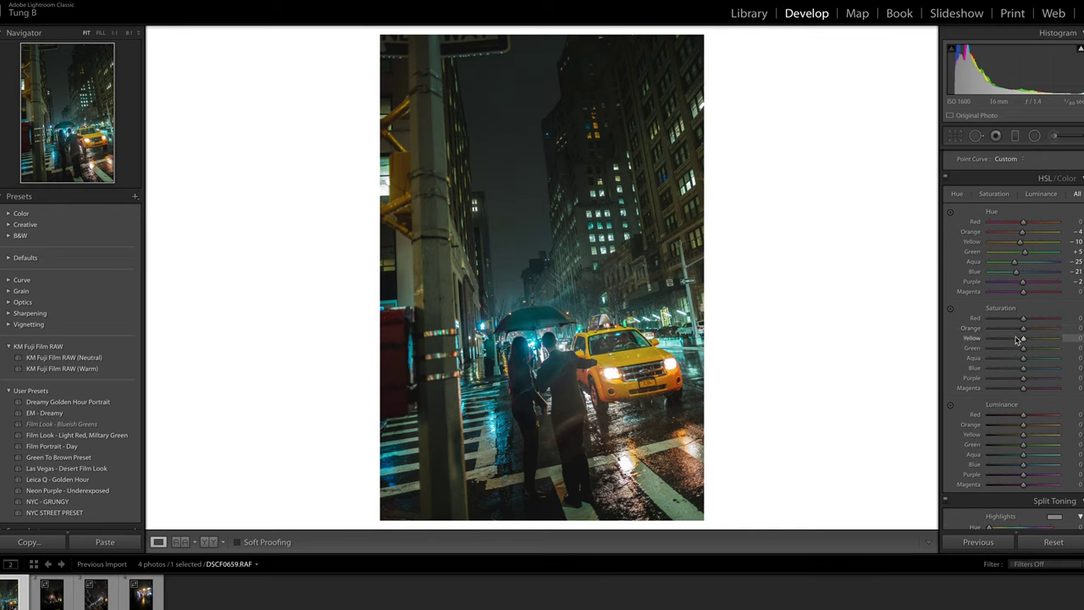
{"action": "mouse_move", "coordinate": [1023, 322]}
{"action": "left_mouse_down"}
{"action": "mouse_move", "coordinate": [996, 322]}
{"action": "mouse_move", "coordinate": [1038, 329]}
{"action": "mouse_move", "coordinate": [1019, 328]}
{"action": "left_mouse_up"}
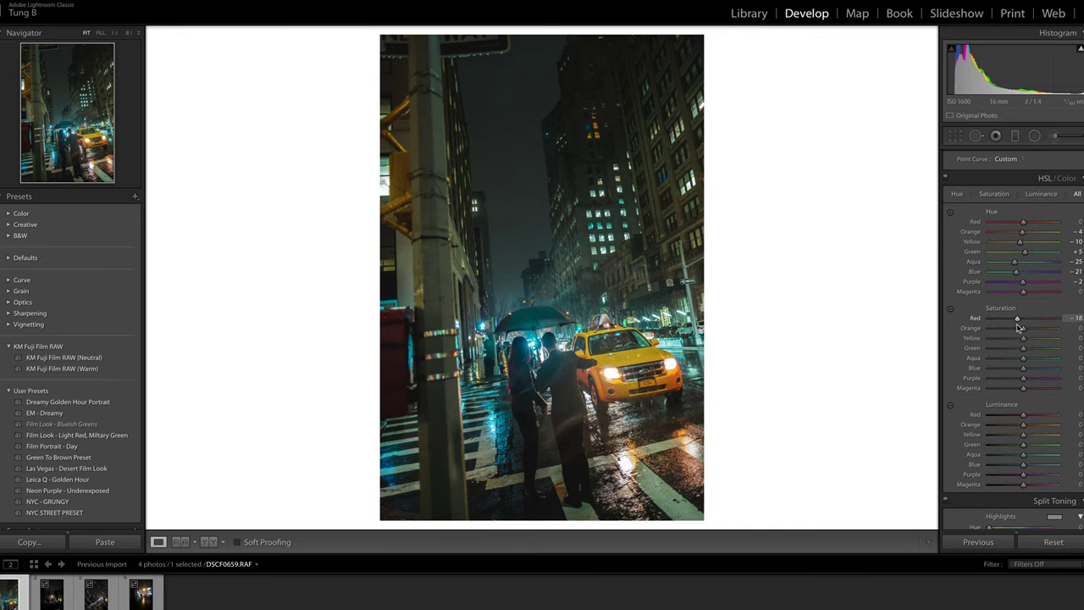
{"action": "left_click", "coordinate": [818, 412]}
{"action": "left_click", "coordinate": [929, 333]}
- Brighten the cool colours by setting the HSL luminance of blue to +17 and of aqua to +22
{"action": "scroll", "coordinate": [1025, 347], "scroll_direction": "down", "scroll_amount": 1}
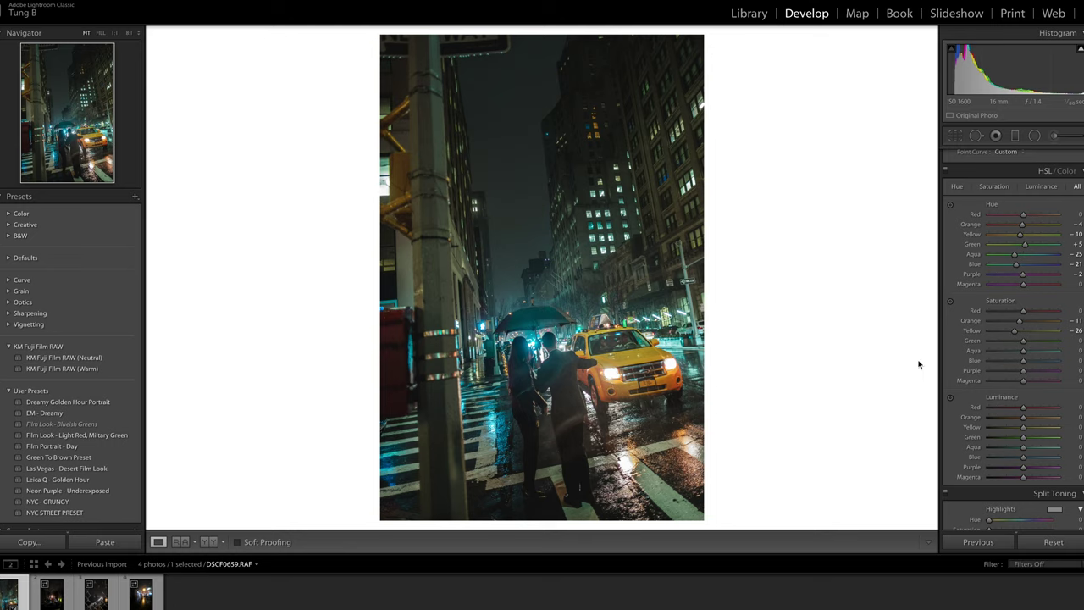
{"action": "scroll", "coordinate": [989, 339], "scroll_direction": "down", "scroll_amount": 5}
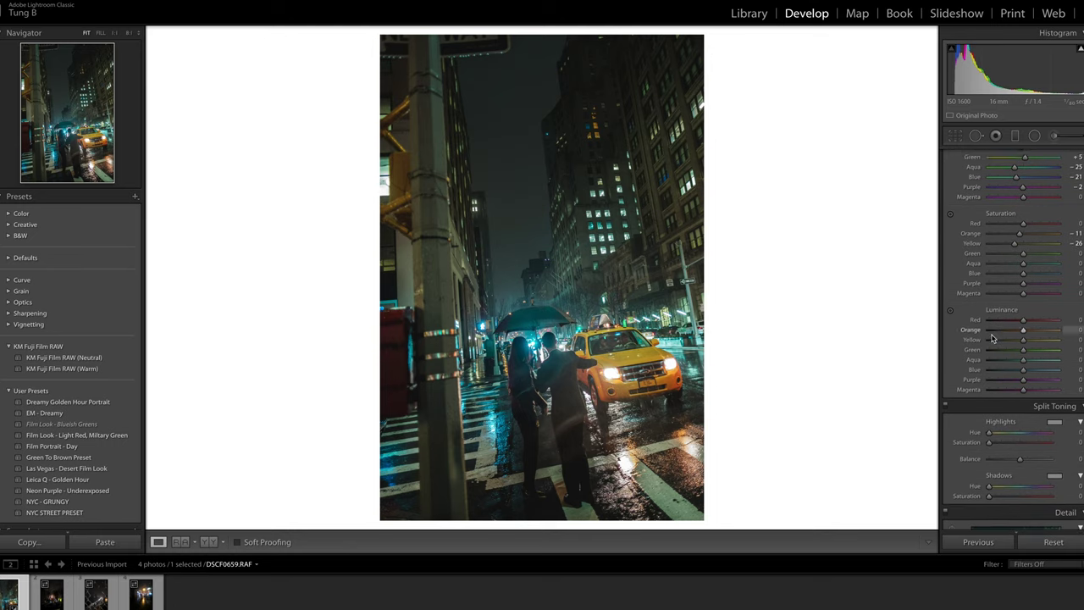
{"action": "scroll", "coordinate": [991, 338], "scroll_direction": "down", "scroll_amount": 2}
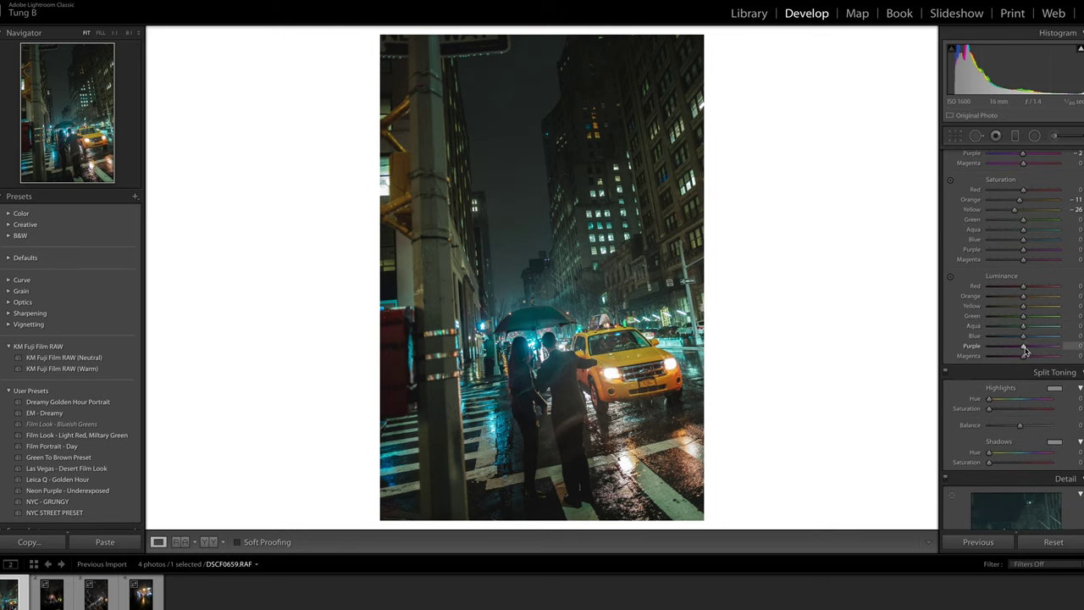
{"action": "left_click_drag", "start_coordinate": [1023, 337], "coordinate": [1030, 338]}
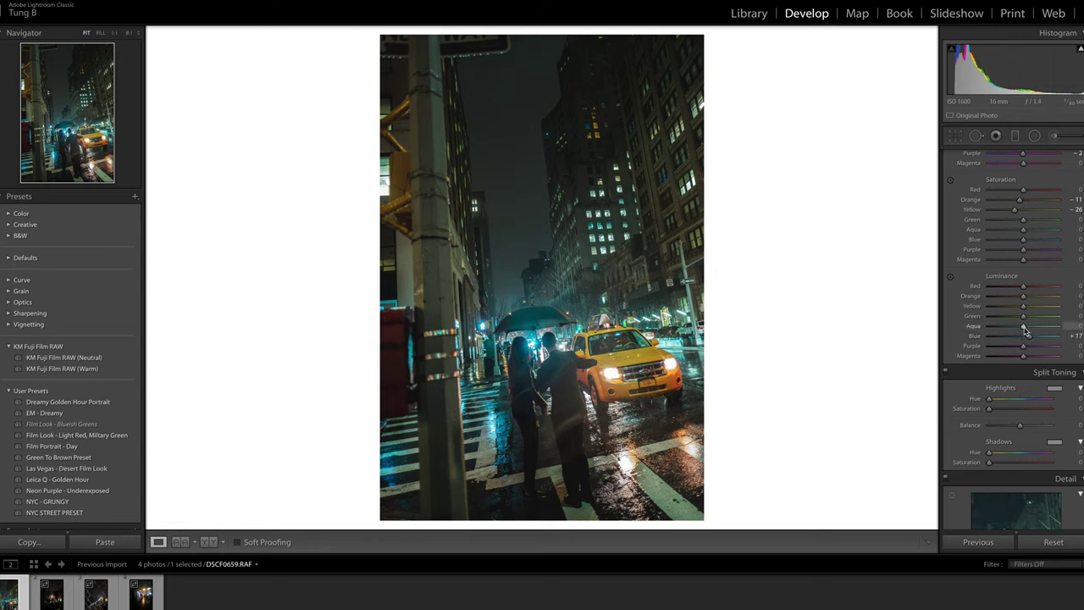
{"action": "left_click_drag", "start_coordinate": [1024, 329], "coordinate": [1031, 327]}
- Apply split toning with highlights at hue 162, saturation 7 and shadows at hue 243, saturation 14
{"action": "scroll", "coordinate": [1016, 356], "scroll_direction": "down", "scroll_amount": 1}
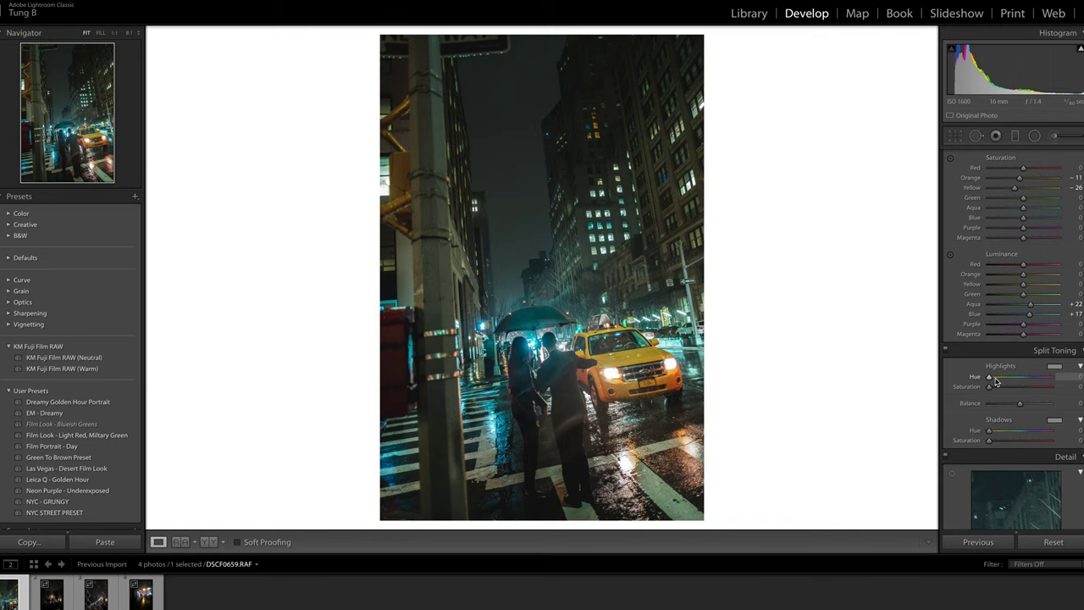
{"action": "scroll", "coordinate": [995, 382], "scroll_direction": "down", "scroll_amount": 5}
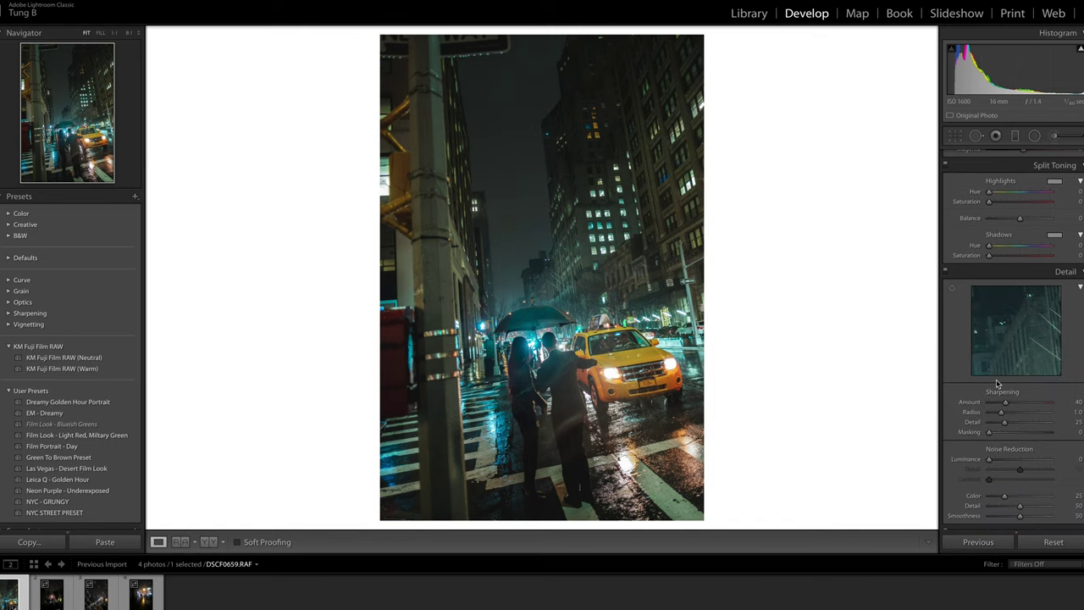
{"action": "scroll", "coordinate": [996, 372], "scroll_direction": "up", "scroll_amount": 2}
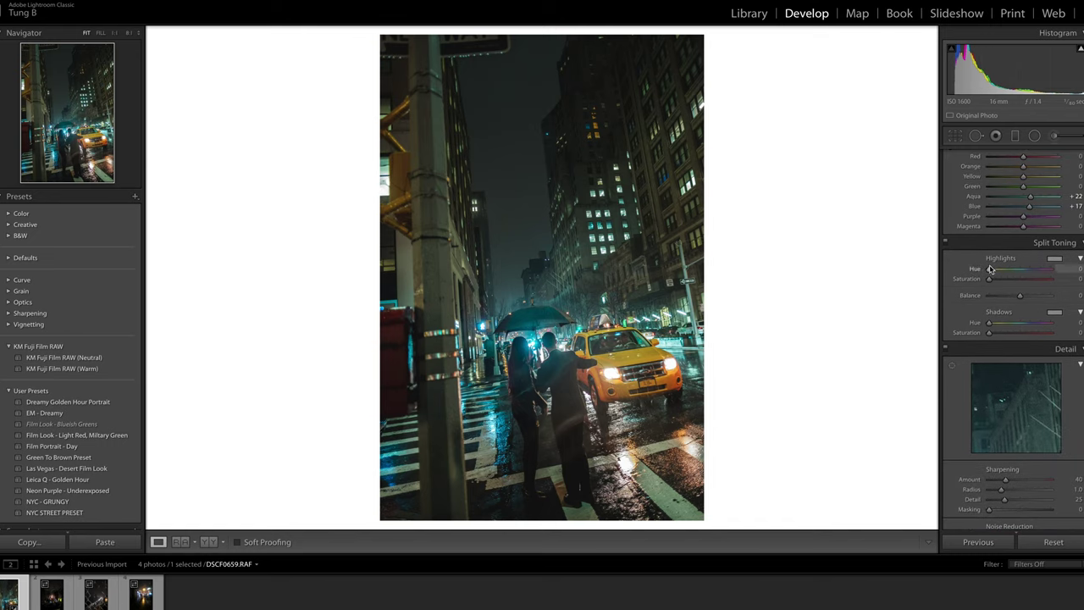
{"action": "mouse_move", "coordinate": [991, 269]}
{"action": "left_mouse_down"}
{"action": "mouse_move", "coordinate": [1023, 275]}
{"action": "mouse_move", "coordinate": [991, 280]}
{"action": "left_mouse_up"}
{"action": "mouse_move", "coordinate": [989, 323]}
{"action": "left_mouse_down"}
{"action": "mouse_move", "coordinate": [1036, 328]}
{"action": "mouse_move", "coordinate": [998, 337]}
{"action": "left_mouse_up"}
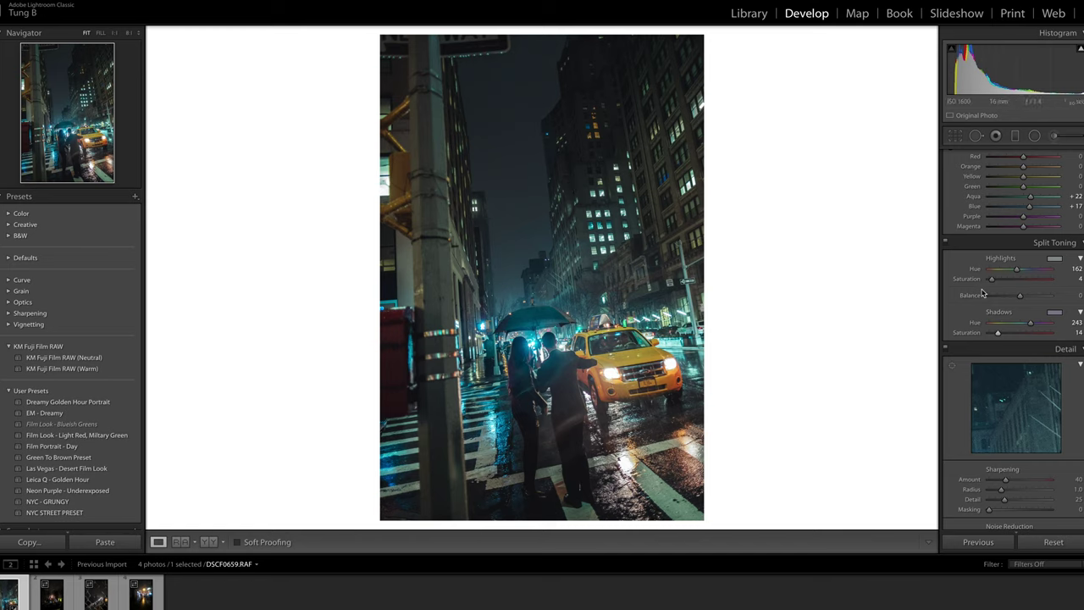
{"action": "left_click_drag", "start_coordinate": [990, 285], "coordinate": [994, 282]}
- Set the sharpening masking to 80 using the edge mask preview and increase the sharpening amount to 60
{"action": "scroll", "coordinate": [987, 346], "scroll_direction": "down", "scroll_amount": 3}
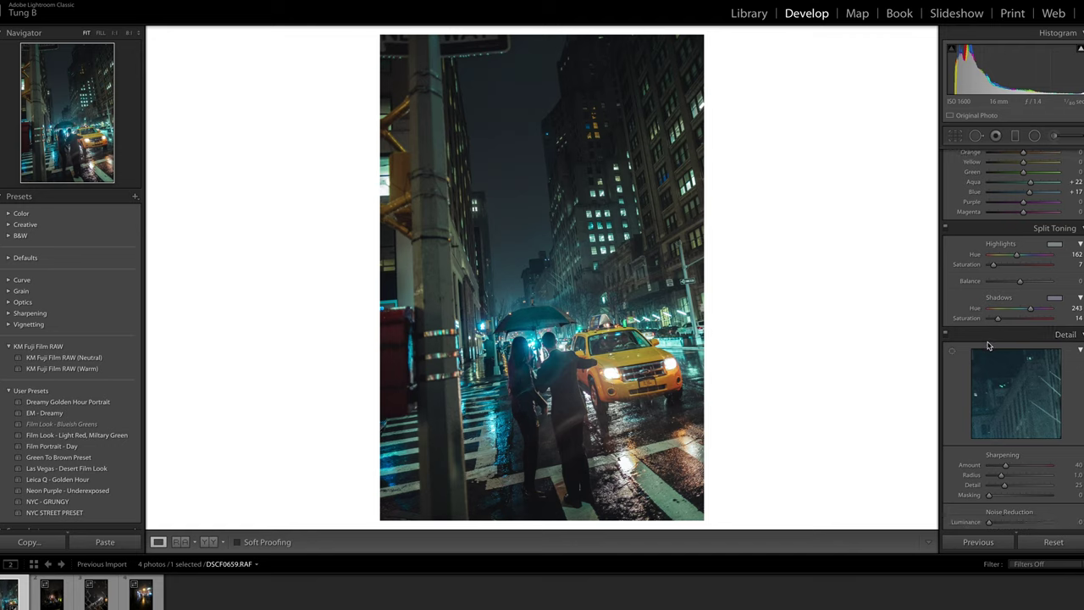
{"action": "scroll", "coordinate": [987, 326], "scroll_direction": "down", "scroll_amount": 5}
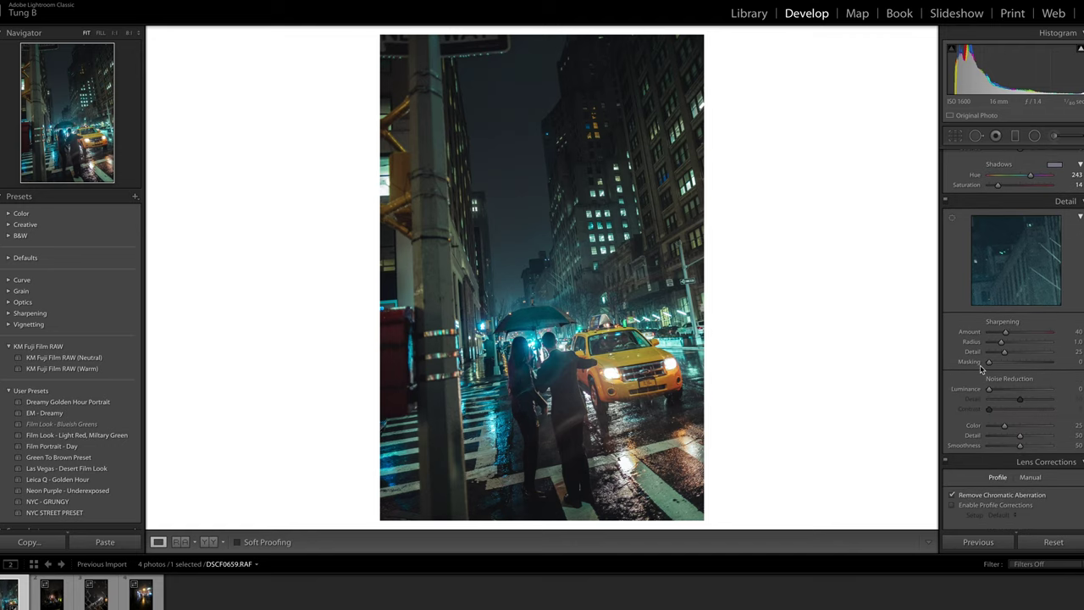
{"action": "scroll", "coordinate": [975, 333], "scroll_direction": "up", "scroll_amount": 10}
{"action": "scroll", "coordinate": [975, 334], "scroll_direction": "up", "scroll_amount": 10}
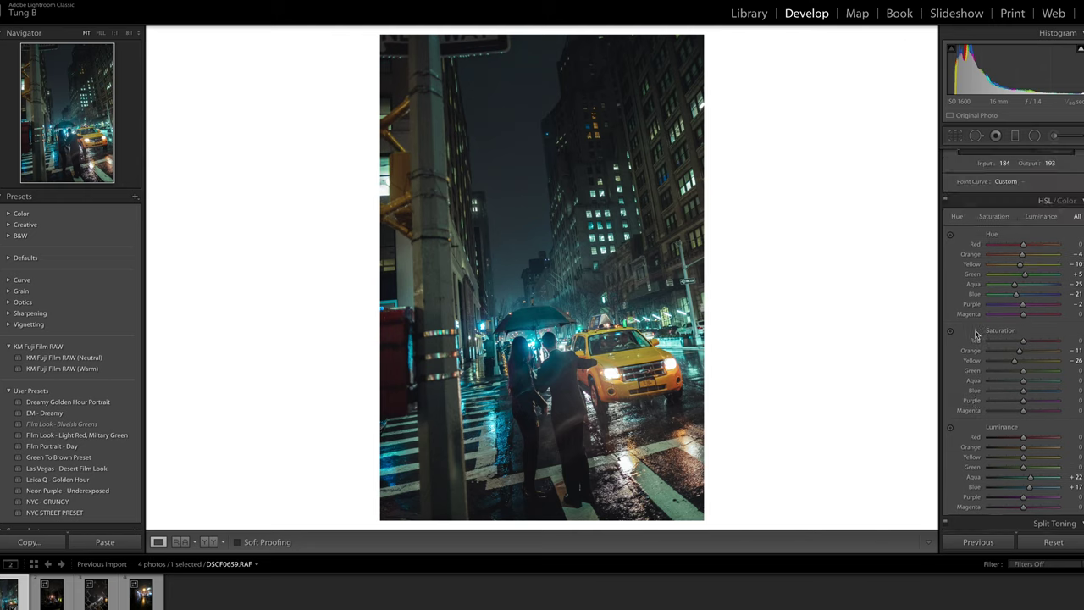
{"action": "scroll", "coordinate": [975, 333], "scroll_direction": "down", "scroll_amount": 5}
{"action": "scroll", "coordinate": [976, 334], "scroll_direction": "down", "scroll_amount": 15}
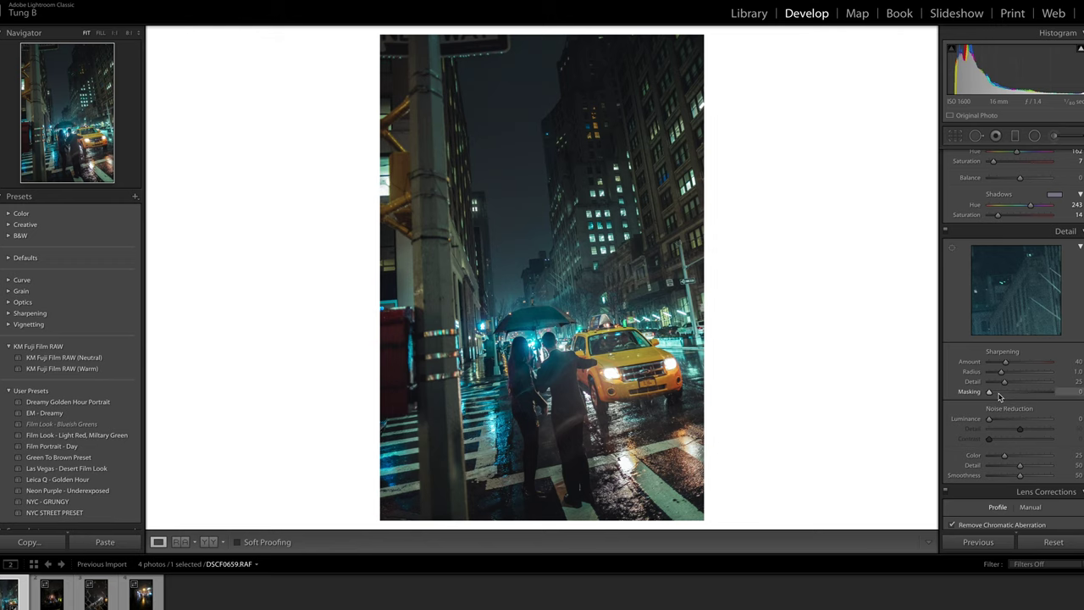
{"action": "left_click_drag", "start_coordinate": [1000, 393], "coordinate": [1037, 397]}
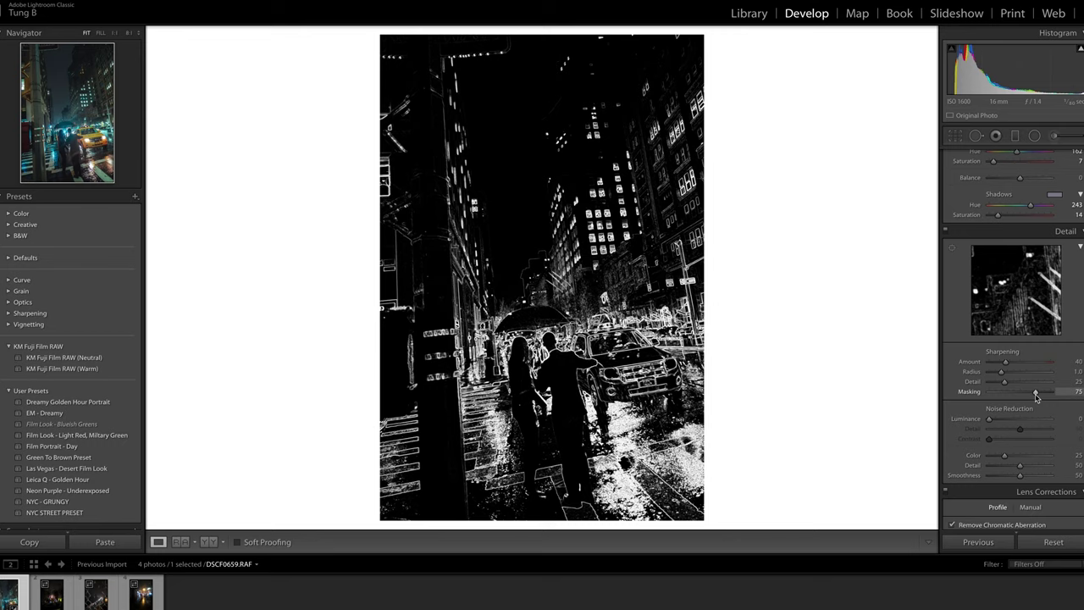
{"action": "left_click_drag", "start_coordinate": [1036, 397], "coordinate": [1034, 398]}
{"action": "mouse_move", "coordinate": [1035, 397]}
{"action": "left_mouse_down"}
{"action": "mouse_move", "coordinate": [969, 395]}
{"action": "mouse_move", "coordinate": [1036, 400]}
{"action": "left_mouse_up"}
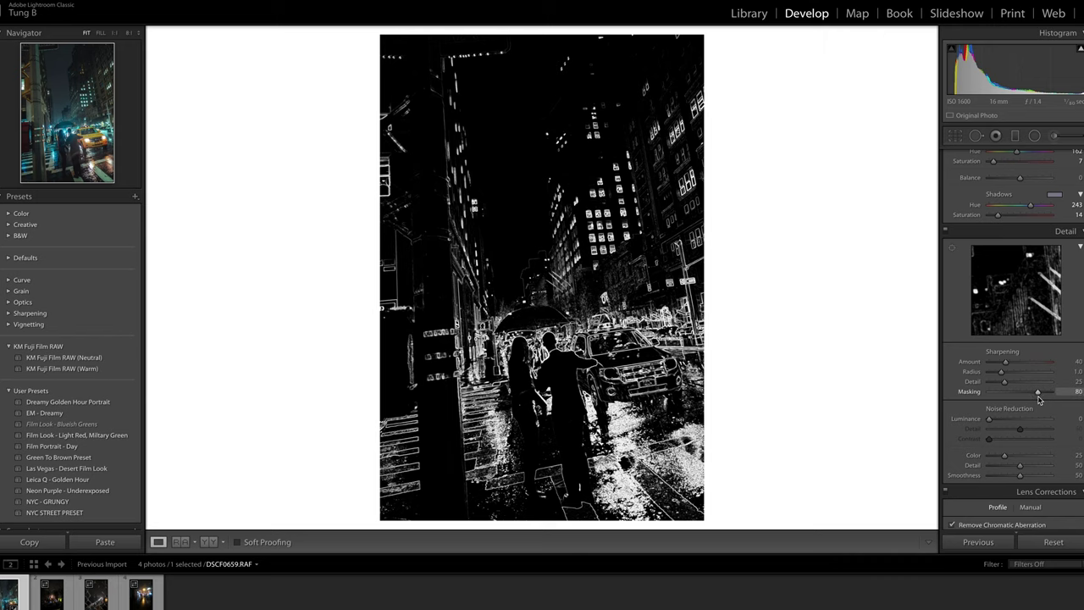
{"action": "left_click_drag", "start_coordinate": [1036, 400], "coordinate": [1039, 399]}
{"action": "left_click_drag", "start_coordinate": [1005, 362], "coordinate": [1014, 364]}
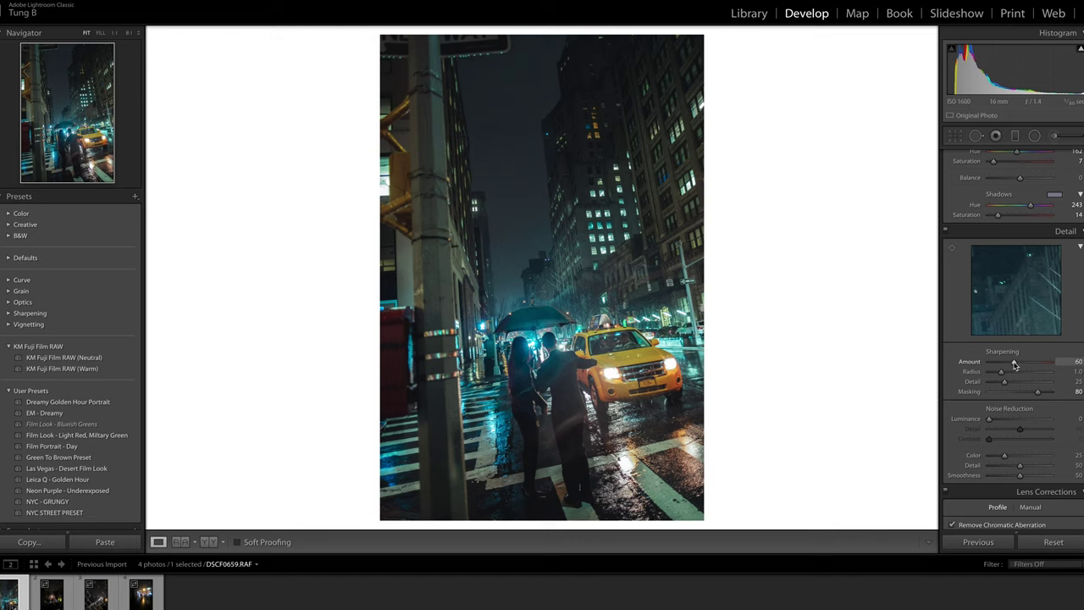
- Review the noise reduction and lens correction settings, then inspect the couple, buildings and sky up close for noise
{"action": "scroll", "coordinate": [1002, 310], "scroll_direction": "down", "scroll_amount": 5}
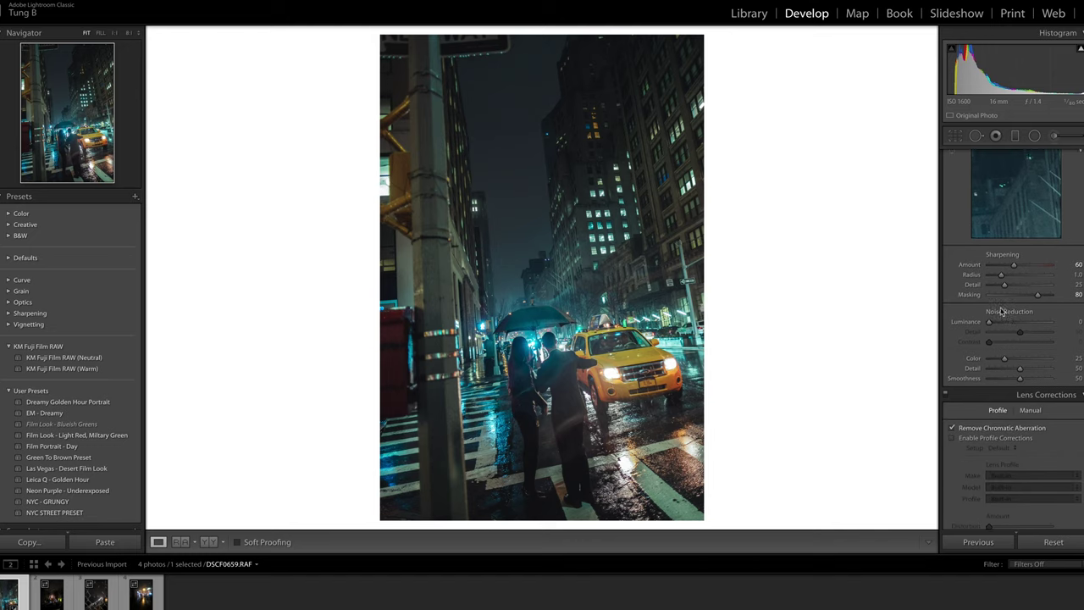
{"action": "scroll", "coordinate": [1001, 312], "scroll_direction": "down", "scroll_amount": 3}
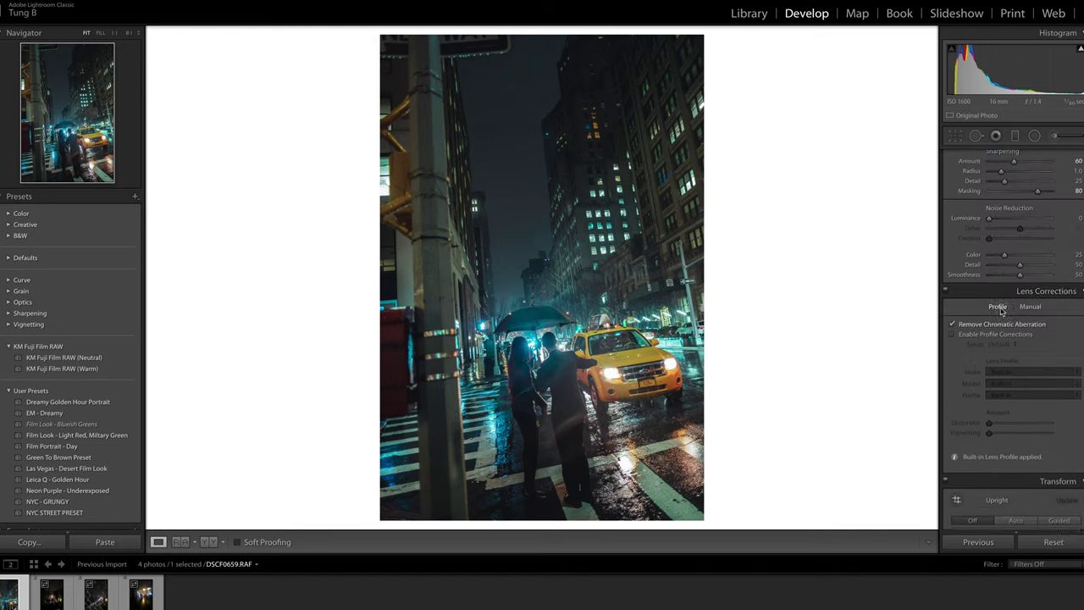
{"action": "scroll", "coordinate": [1002, 310], "scroll_direction": "up", "scroll_amount": 2}
{"action": "scroll", "coordinate": [997, 254], "scroll_direction": "down", "scroll_amount": 3}
{"action": "scroll", "coordinate": [998, 291], "scroll_direction": "up", "scroll_amount": 3}
{"action": "scroll", "coordinate": [997, 291], "scroll_direction": "down", "scroll_amount": 5}
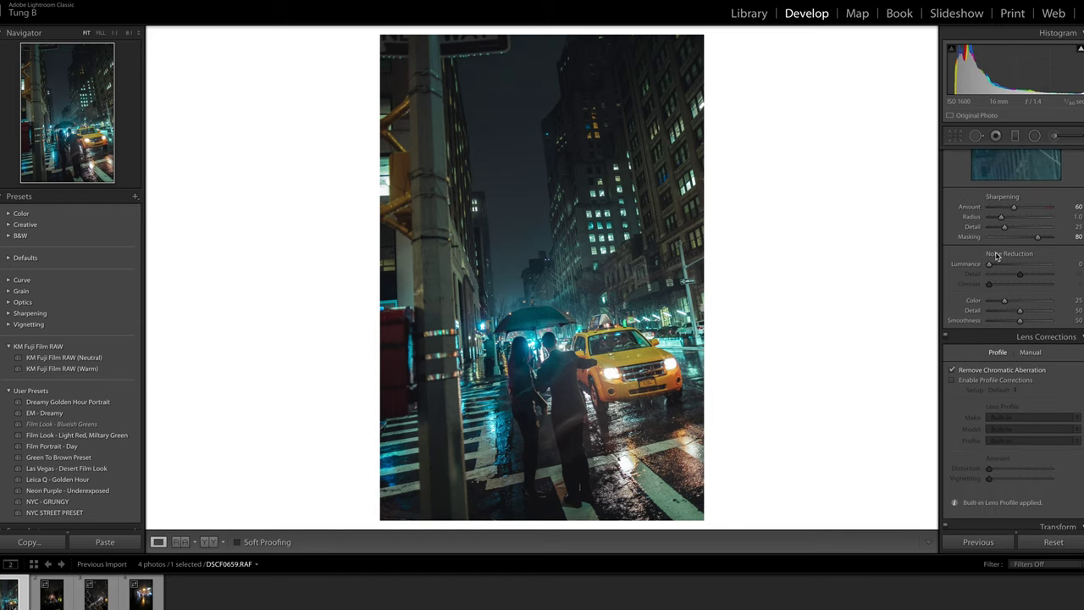
{"action": "left_click", "coordinate": [527, 362]}
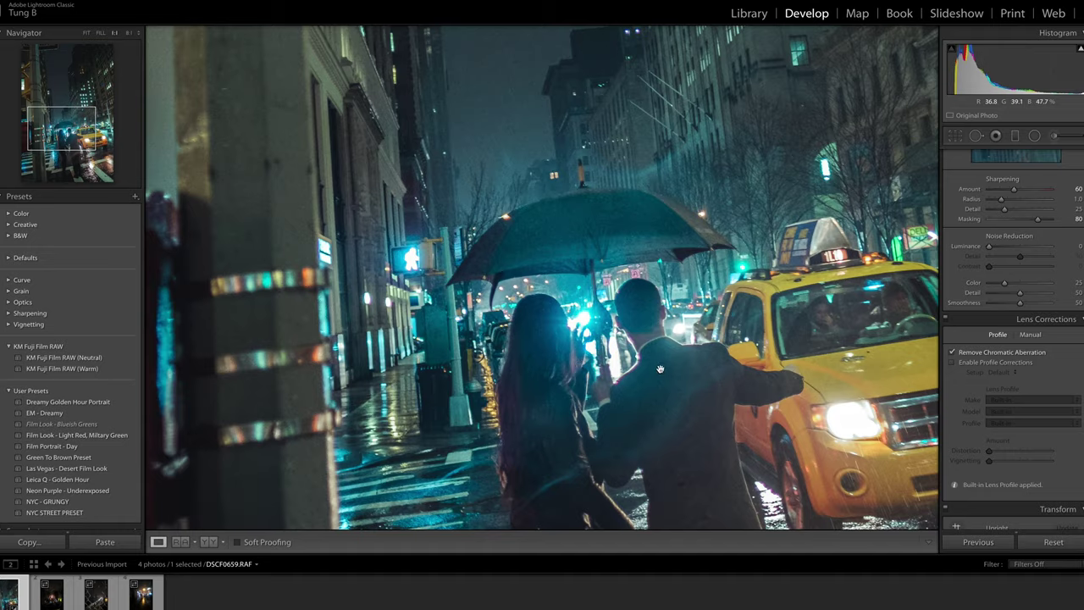
{"action": "left_click", "coordinate": [665, 279]}
{"action": "left_click", "coordinate": [664, 280]}
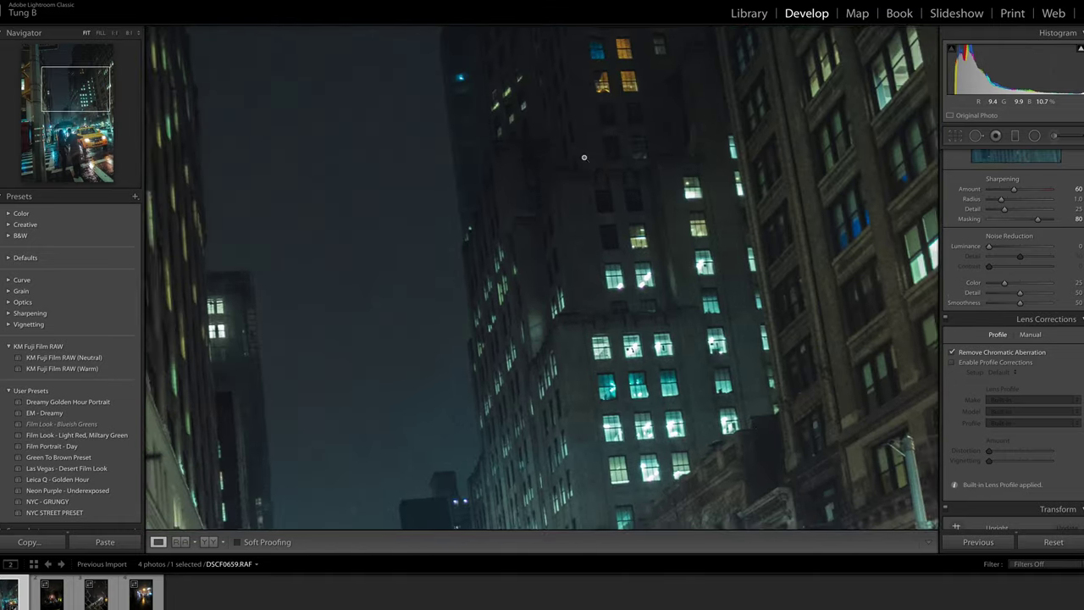
- Inspect the lit buildings and night sky up close, and return to the full photo
{"action": "left_click", "coordinate": [509, 177]}
{"action": "left_click", "coordinate": [464, 189]}
{"action": "left_click", "coordinate": [464, 189]}
- Try the automatic Upright perspective correction on the photo and switch Upright back off
{"action": "scroll", "coordinate": [982, 413], "scroll_direction": "down", "scroll_amount": 3}
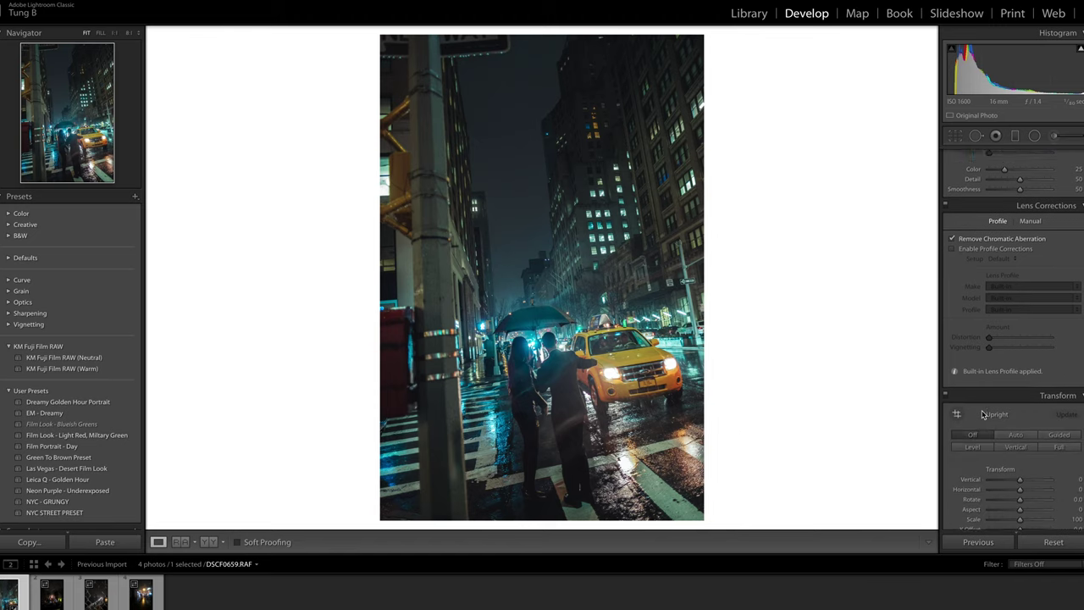
{"action": "scroll", "coordinate": [982, 413], "scroll_direction": "down", "scroll_amount": 1}
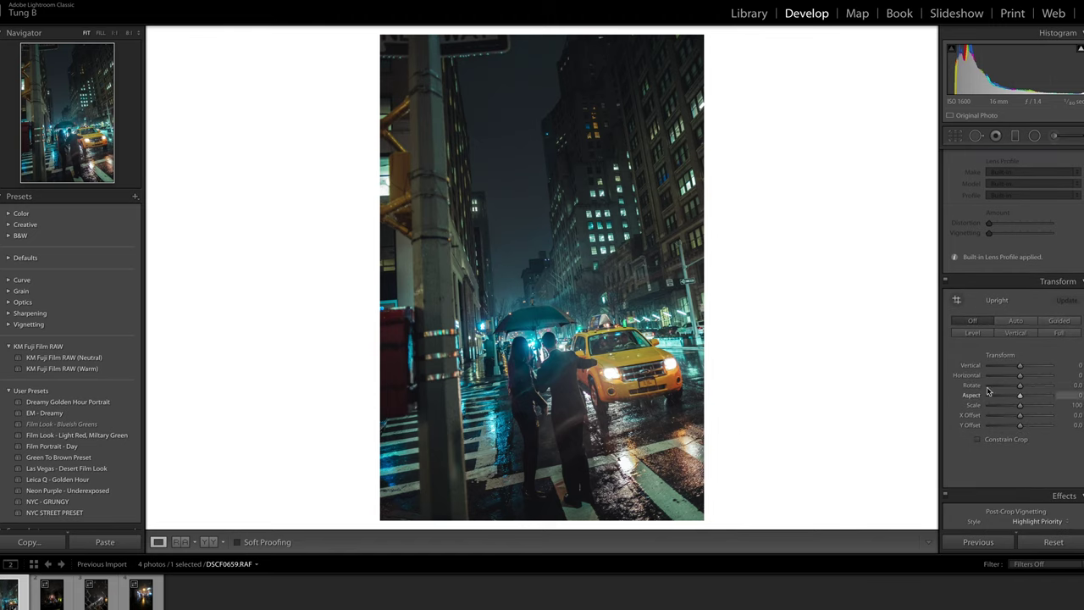
{"action": "left_click", "coordinate": [1008, 323]}
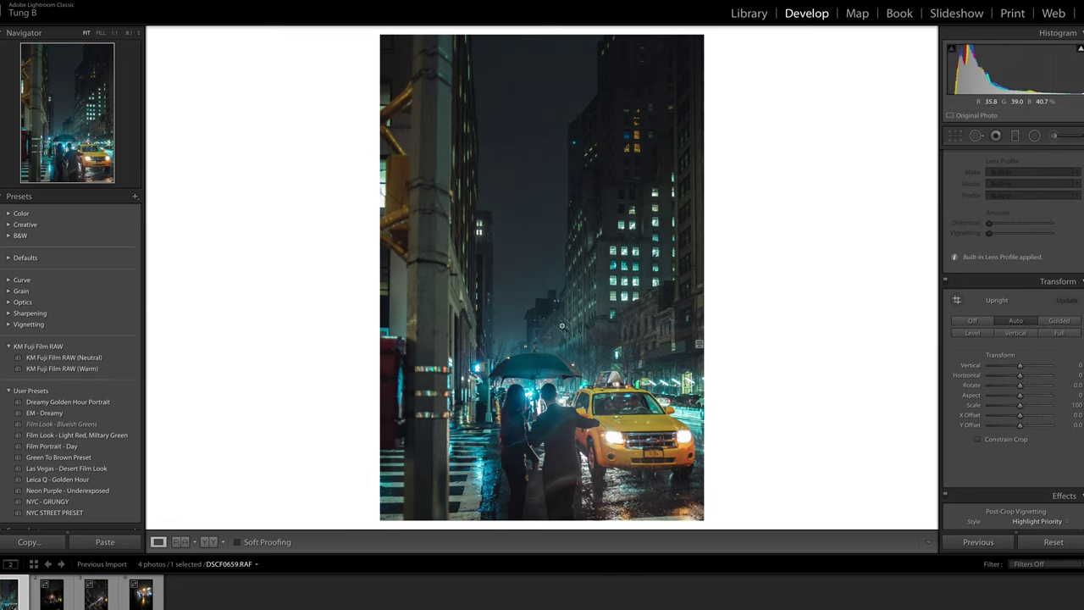
{"action": "left_click", "coordinate": [972, 320]}
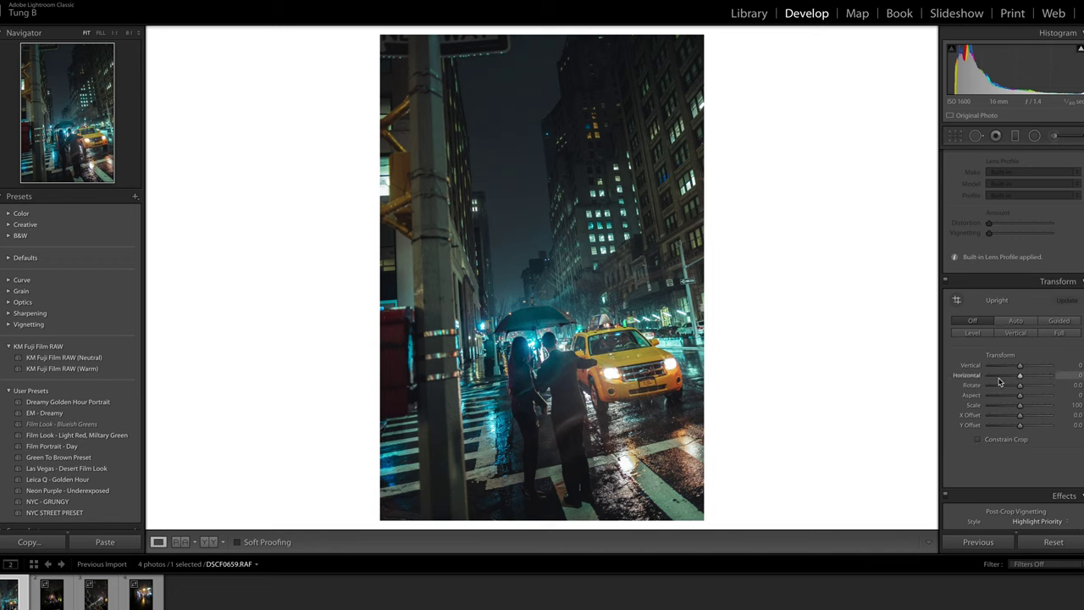
- Crop the photo to a 4 x 5 / 8 x 10 aspect, shifting the frame down to keep the couple's feet and crosswalk
{"action": "scroll", "coordinate": [997, 380], "scroll_direction": "down", "scroll_amount": 4}
{"action": "left_click", "coordinate": [955, 135]}
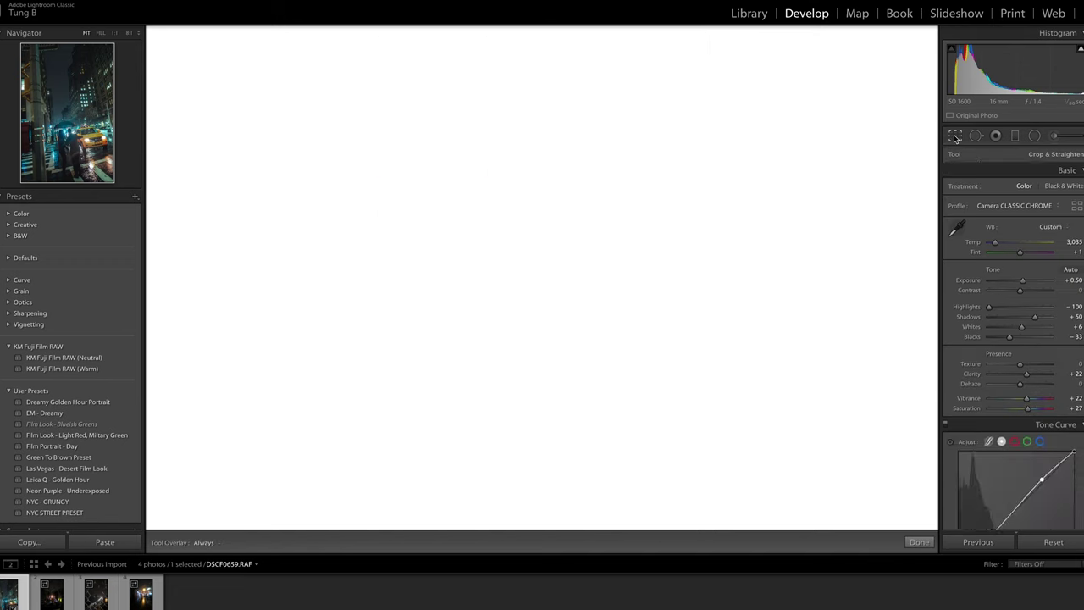
{"action": "left_click", "coordinate": [1047, 173]}
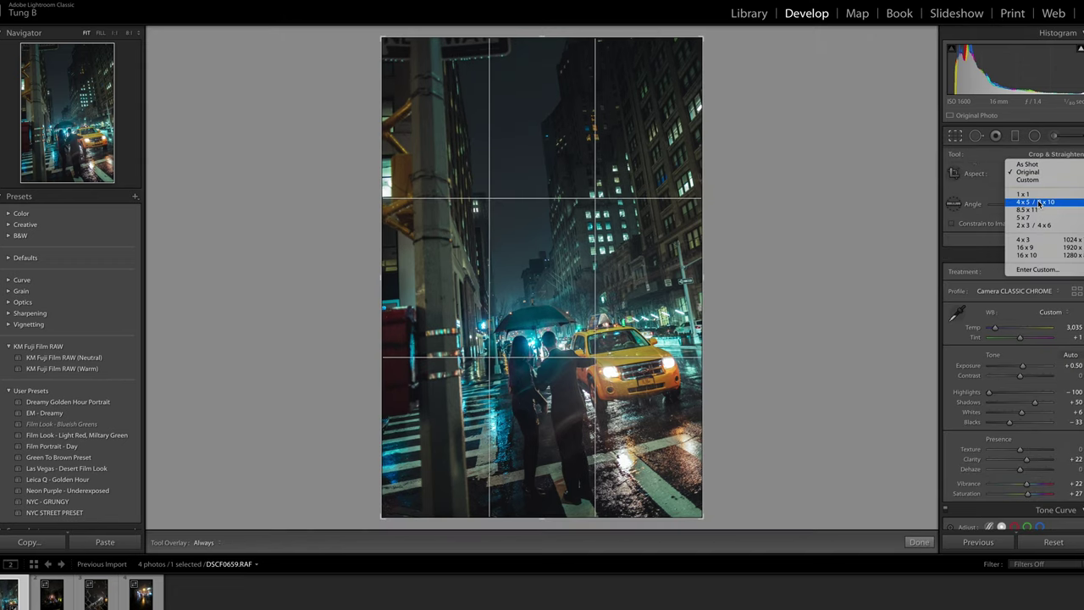
{"action": "left_click", "coordinate": [1039, 204]}
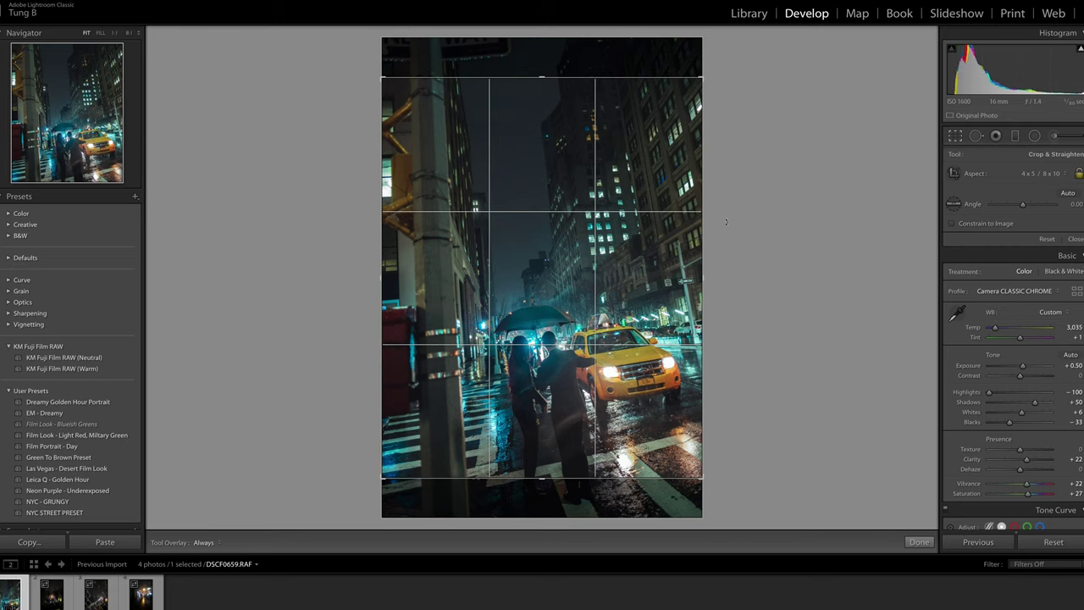
{"action": "left_click_drag", "start_coordinate": [540, 231], "coordinate": [541, 202]}
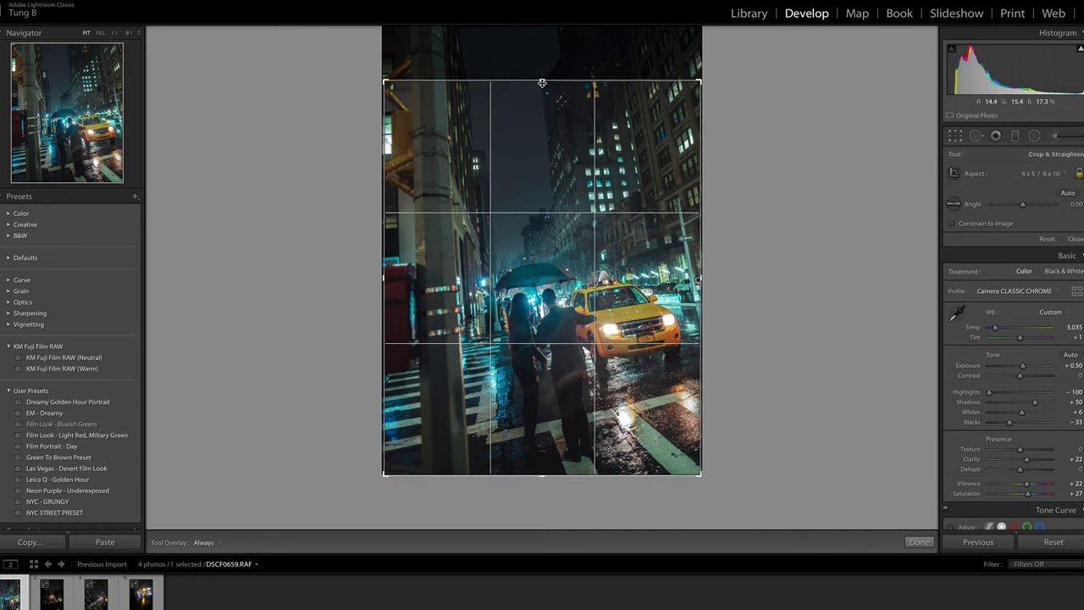
{"action": "key", "text": "Return"}
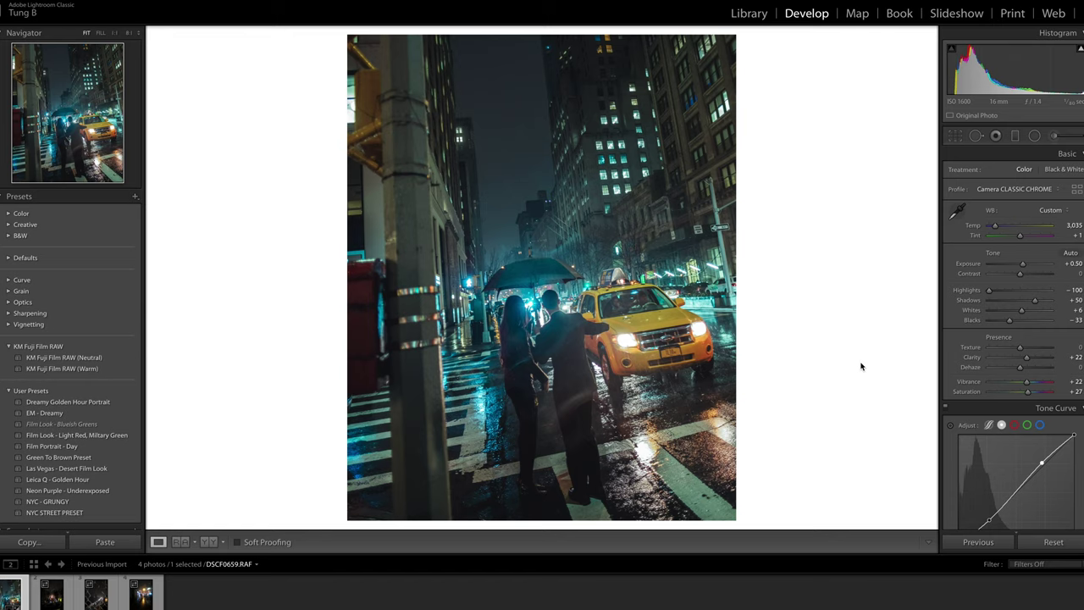
- Darken the photo's edges with a post-crop vignette amount of -20 in the Highlight Priority style
{"action": "scroll", "coordinate": [982, 396], "scroll_direction": "down", "scroll_amount": 10}
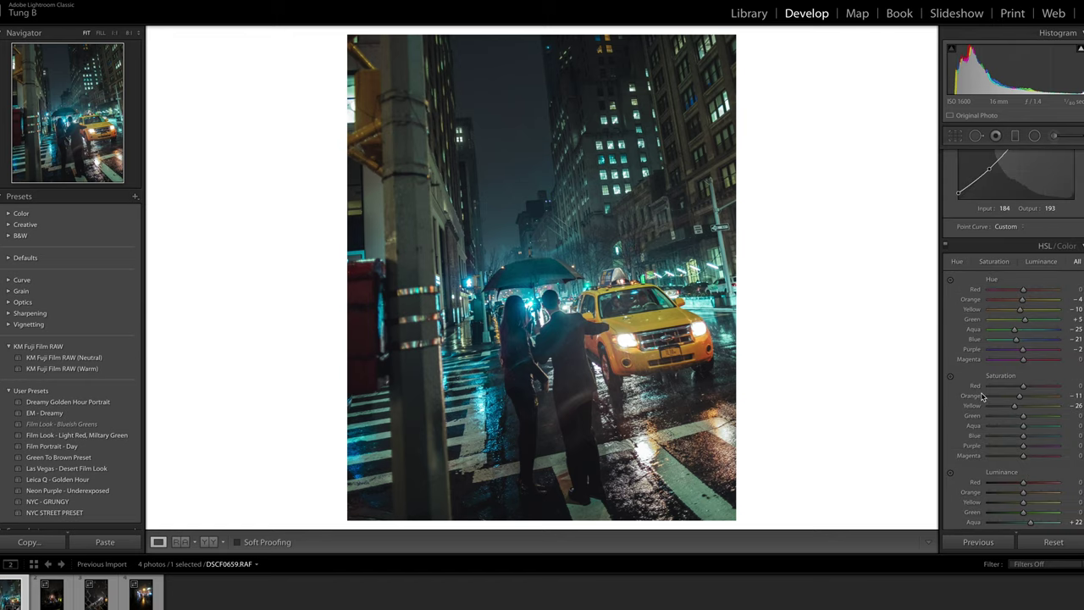
{"action": "scroll", "coordinate": [982, 397], "scroll_direction": "down", "scroll_amount": 12}
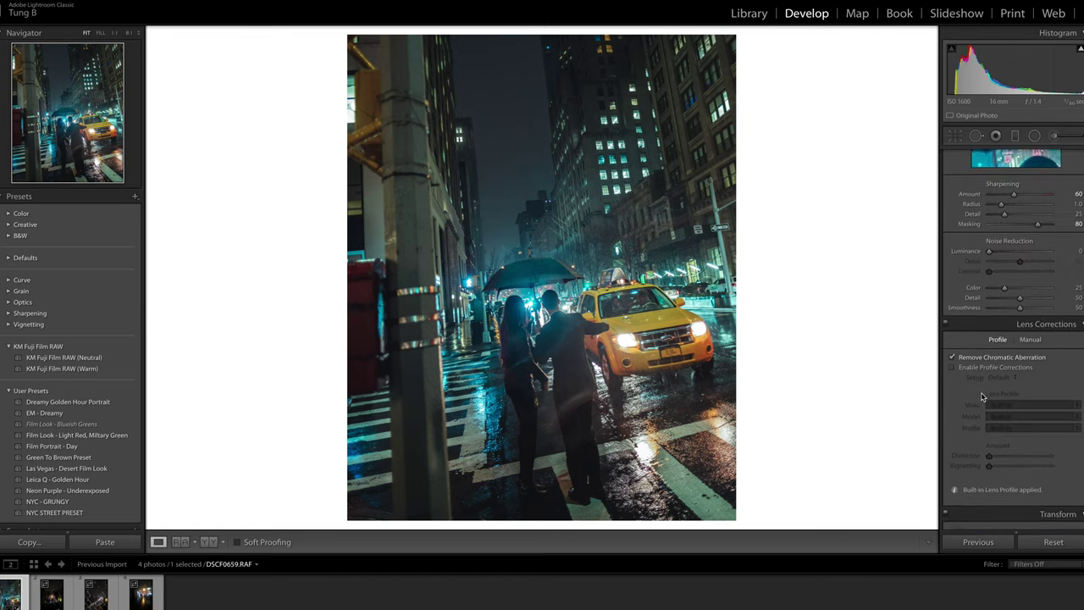
{"action": "scroll", "coordinate": [982, 397], "scroll_direction": "down", "scroll_amount": 8}
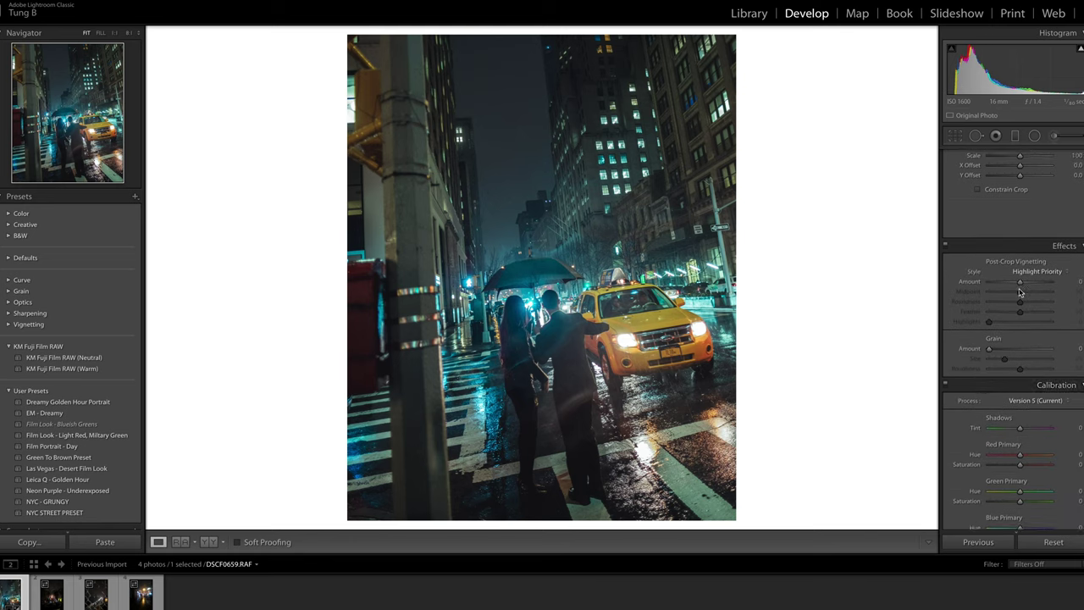
{"action": "left_click_drag", "start_coordinate": [1020, 282], "coordinate": [1014, 288]}
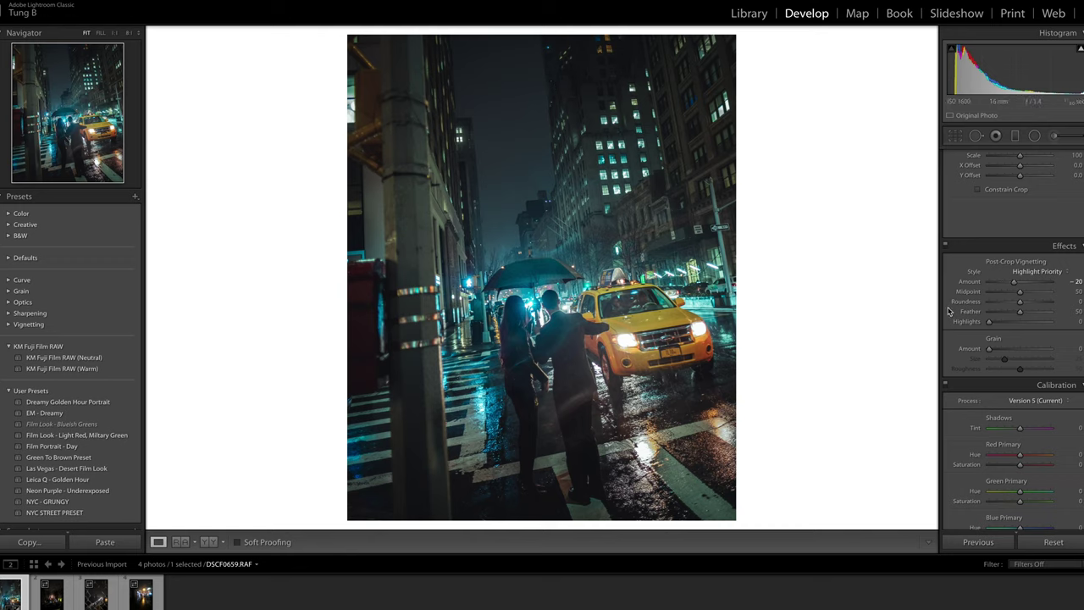
- Try shifting the blue and green primary hues in the calibration settings and reset both
{"action": "scroll", "coordinate": [971, 310], "scroll_direction": "down", "scroll_amount": 1}
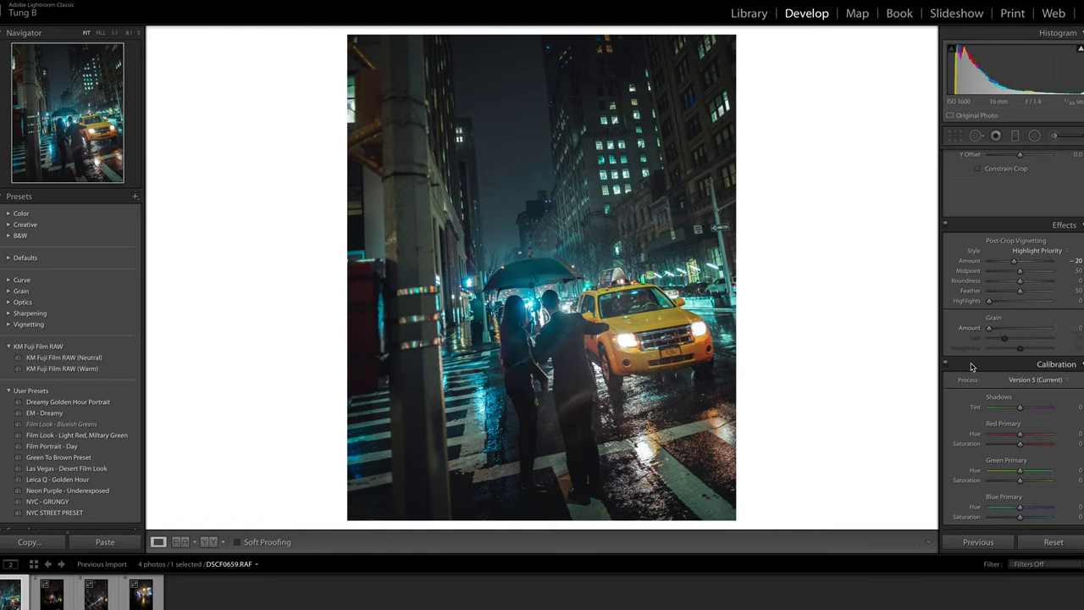
{"action": "left_click_drag", "start_coordinate": [1017, 505], "coordinate": [1017, 506]}
{"action": "left_click_drag", "start_coordinate": [1020, 471], "coordinate": [1021, 472]}
{"action": "double_click", "coordinate": [1020, 472]}
{"action": "double_click", "coordinate": [1017, 506]}
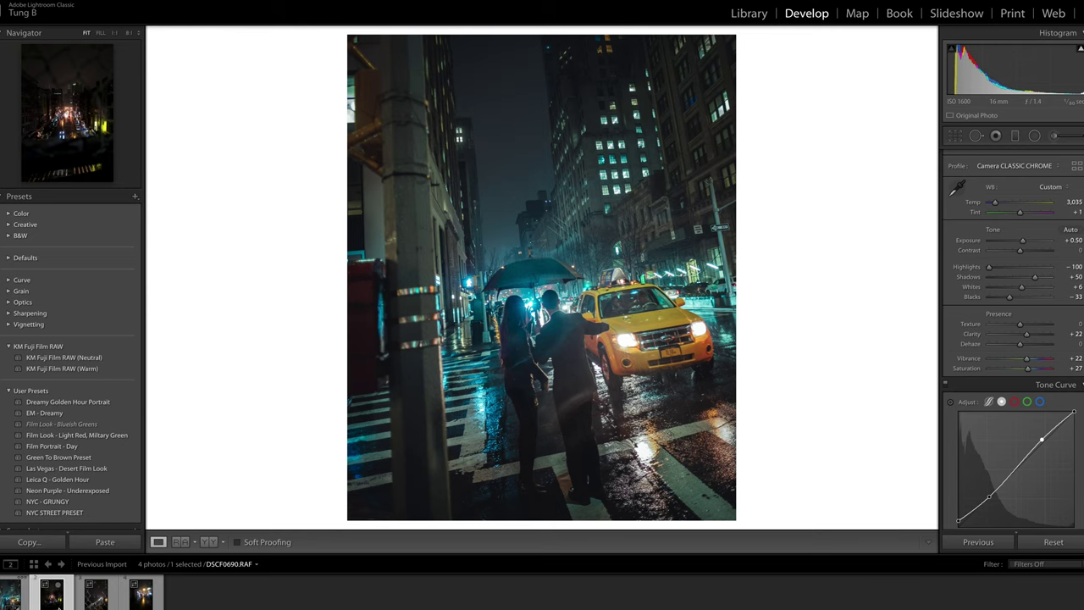
- Glance at the second photo, and review the taxi photo's split toning, detail, transform and effects settings
{"action": "key", "text": "Right"}
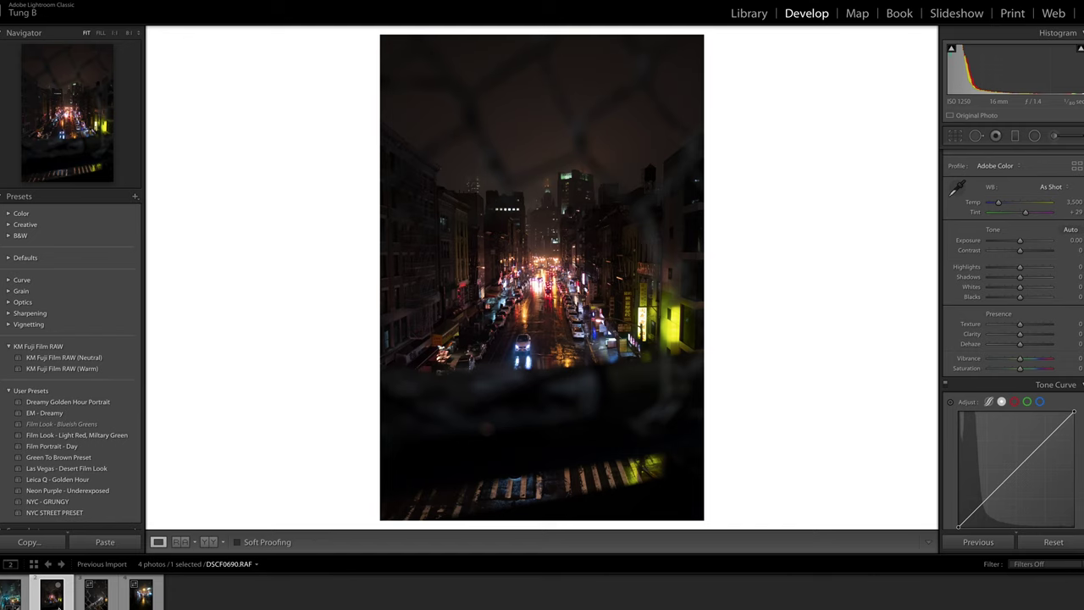
{"action": "key", "text": "Left"}
{"action": "scroll", "coordinate": [992, 304], "scroll_direction": "down", "scroll_amount": 3}
{"action": "scroll", "coordinate": [992, 304], "scroll_direction": "down", "scroll_amount": 10}
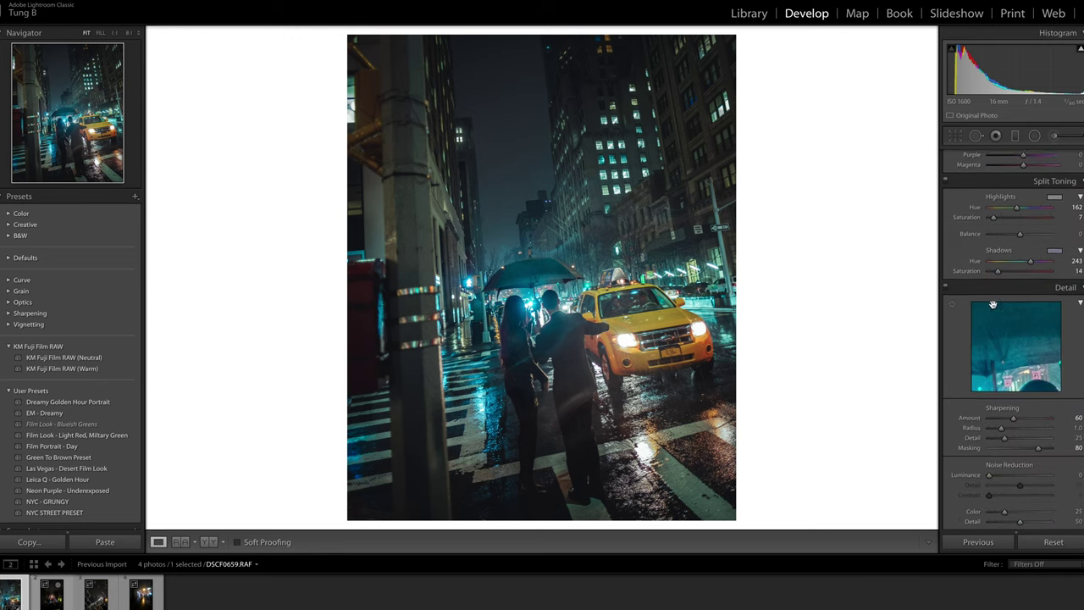
{"action": "scroll", "coordinate": [993, 304], "scroll_direction": "down", "scroll_amount": 4}
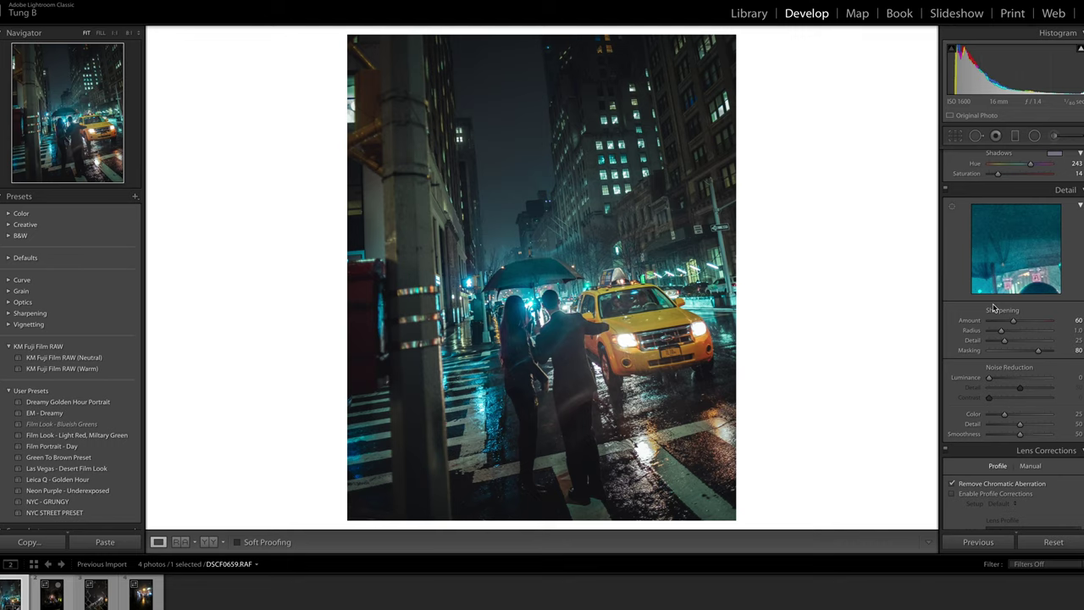
{"action": "scroll", "coordinate": [995, 309], "scroll_direction": "down", "scroll_amount": 10}
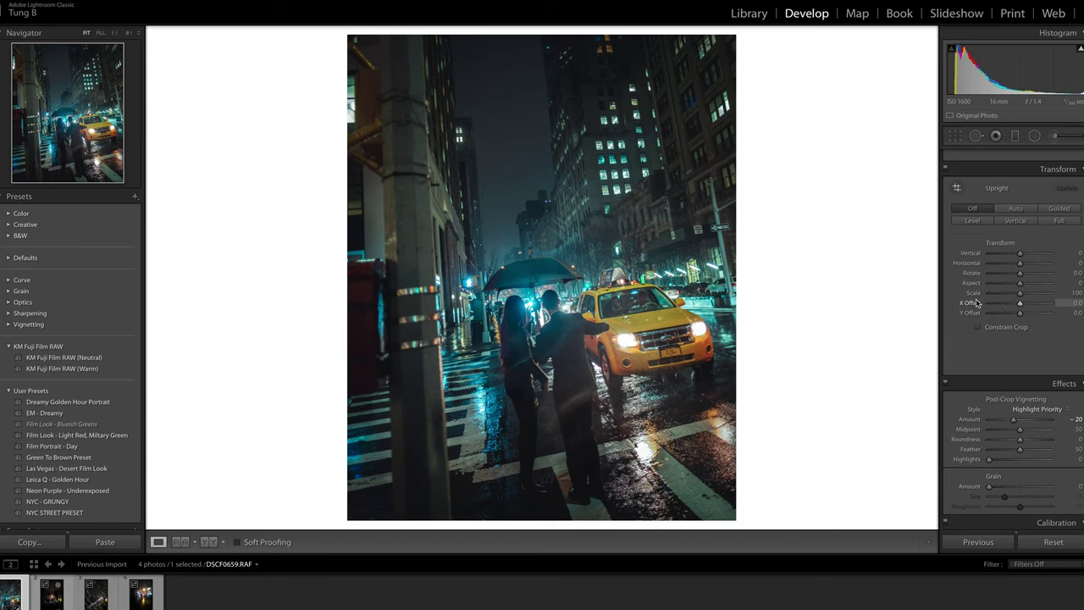
- Give the second photo, the street seen through the fence, the Camera CLASSIC CHROME profile, exposure +1.40 and highlights -100
{"action": "key", "text": "Right"}
{"action": "left_click", "coordinate": [999, 189]}
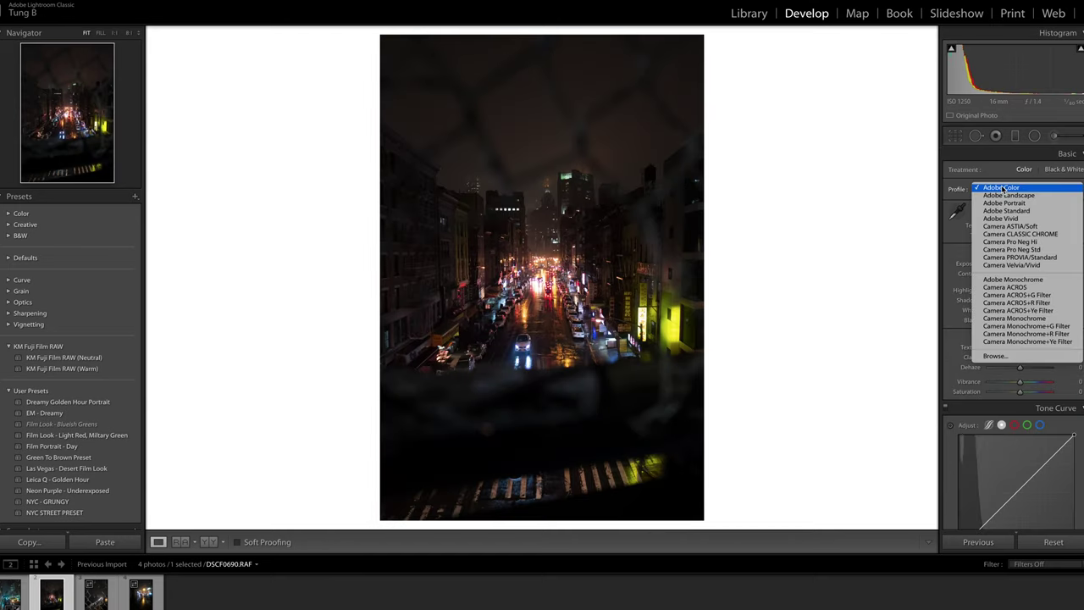
{"action": "left_click", "coordinate": [989, 234]}
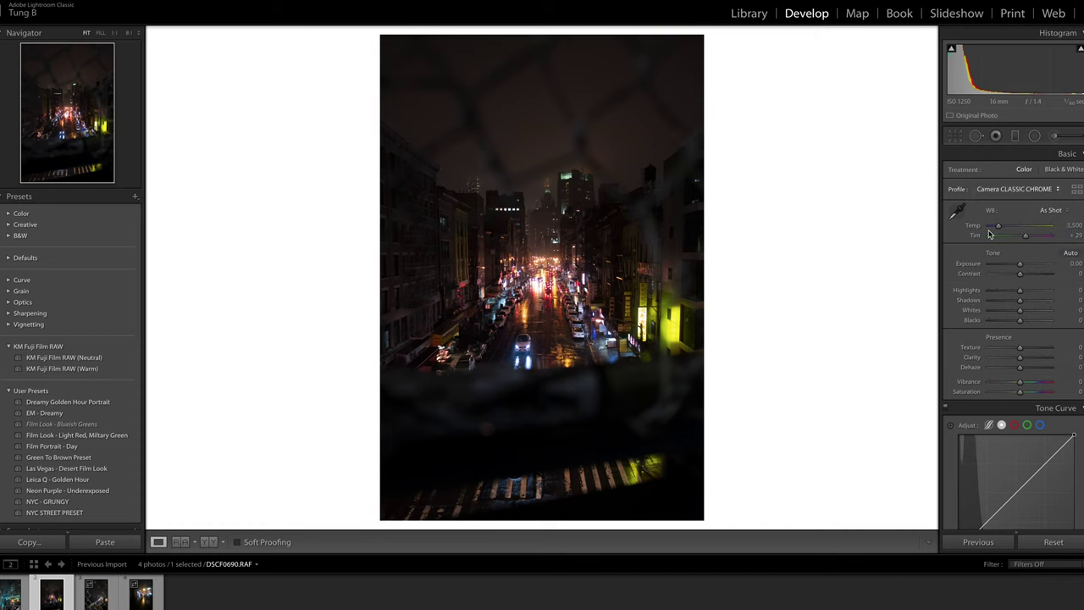
{"action": "left_click_drag", "start_coordinate": [1021, 268], "coordinate": [1028, 268]}
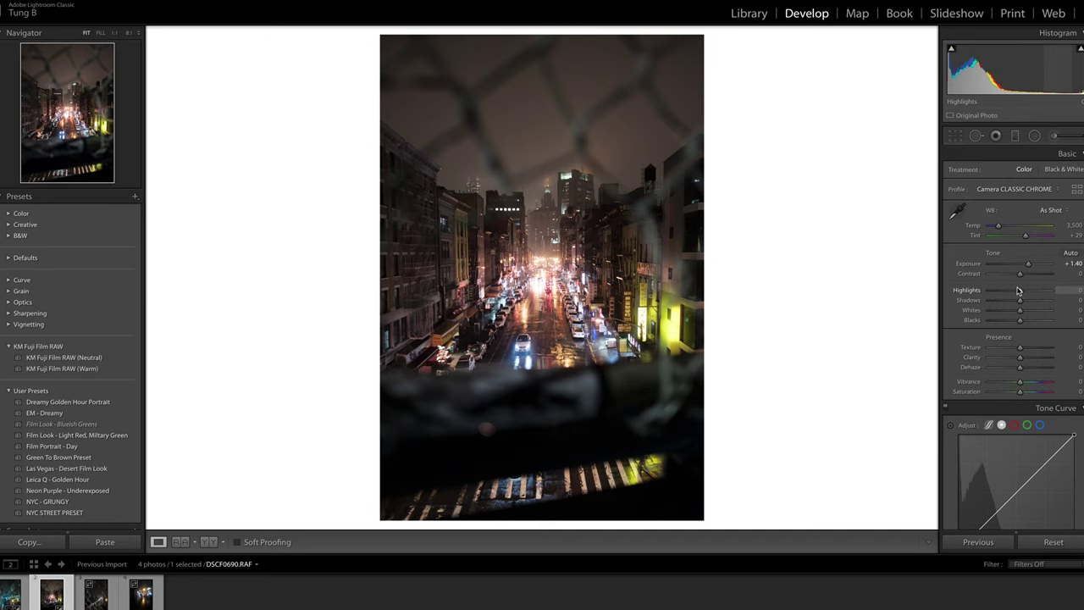
{"action": "left_click_drag", "start_coordinate": [1019, 296], "coordinate": [966, 307]}
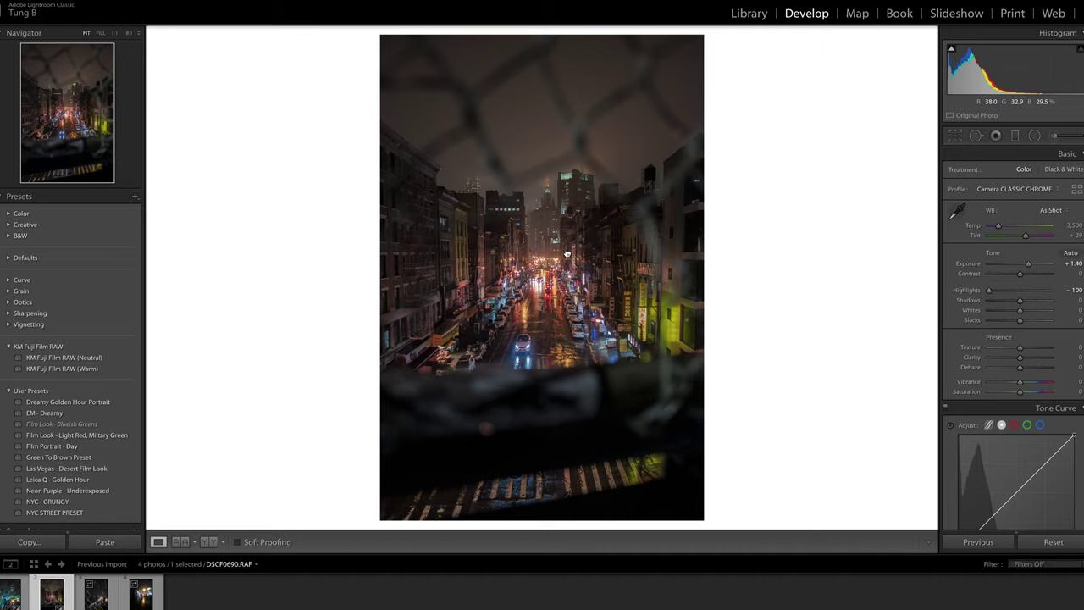
- Examine the skyline, building facades and wet street traffic up close for recovered highlight and shadow detail
{"action": "left_click", "coordinate": [567, 253]}
{"action": "left_click_drag", "start_coordinate": [521, 151], "coordinate": [534, 238]}
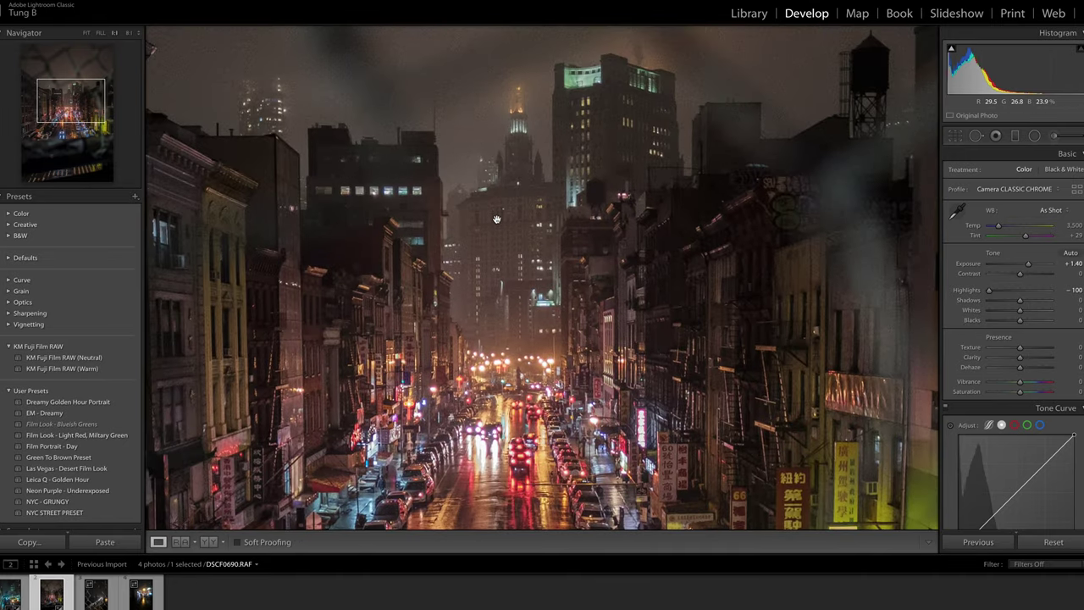
{"action": "left_click", "coordinate": [438, 252]}
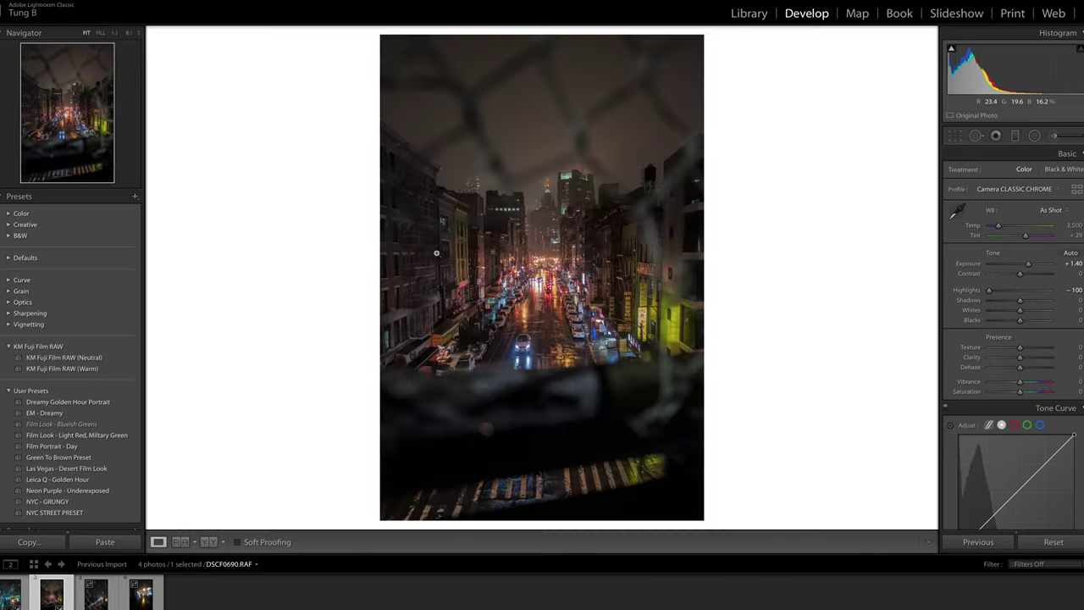
{"action": "left_click", "coordinate": [418, 262]}
{"action": "left_click", "coordinate": [536, 302]}
{"action": "left_click", "coordinate": [582, 340]}
{"action": "left_click", "coordinate": [583, 346]}
{"action": "left_click", "coordinate": [583, 345]}
{"action": "left_click", "coordinate": [582, 346]}
{"action": "left_click", "coordinate": [662, 278]}
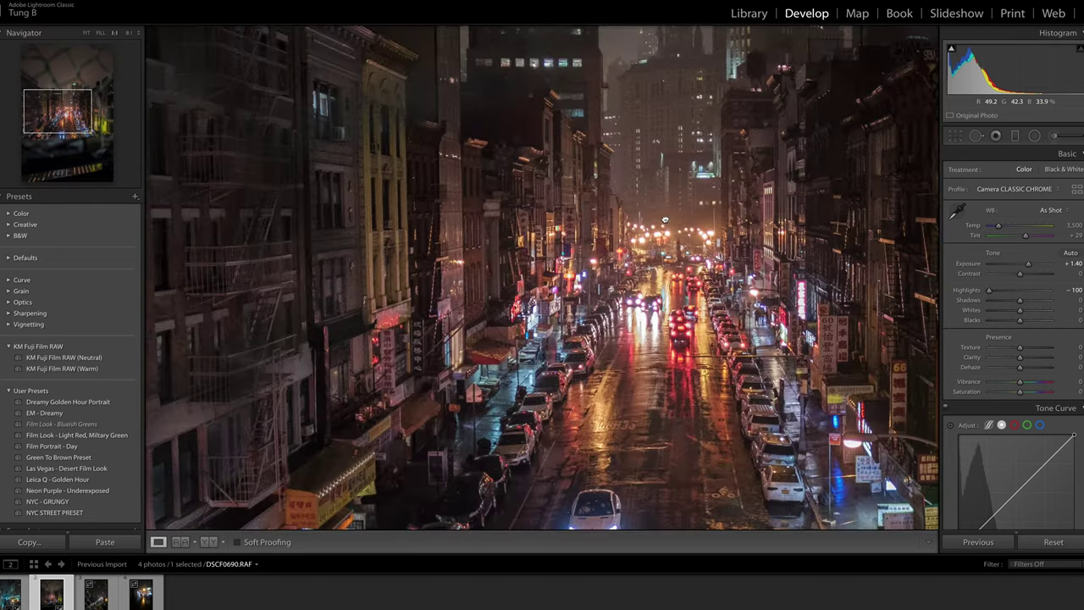
{"action": "left_click", "coordinate": [664, 220]}
{"action": "left_click", "coordinate": [549, 220]}
{"action": "left_click", "coordinate": [550, 273]}
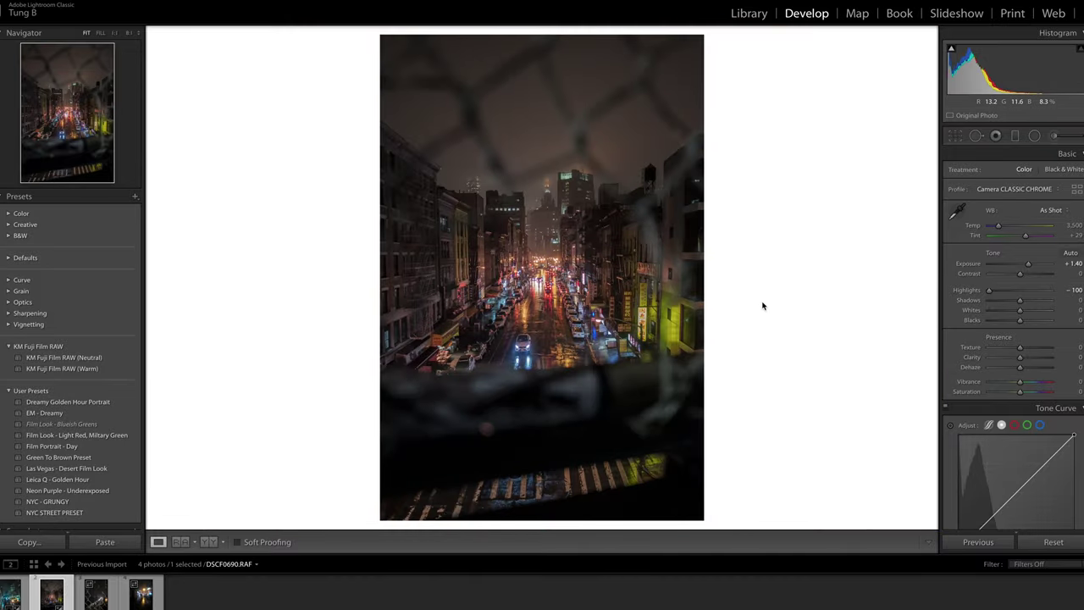
- Raise the shadows to +56 and inspect the buildings, street and dark foreground up close
{"action": "left_click_drag", "start_coordinate": [1022, 302], "coordinate": [1040, 304]}
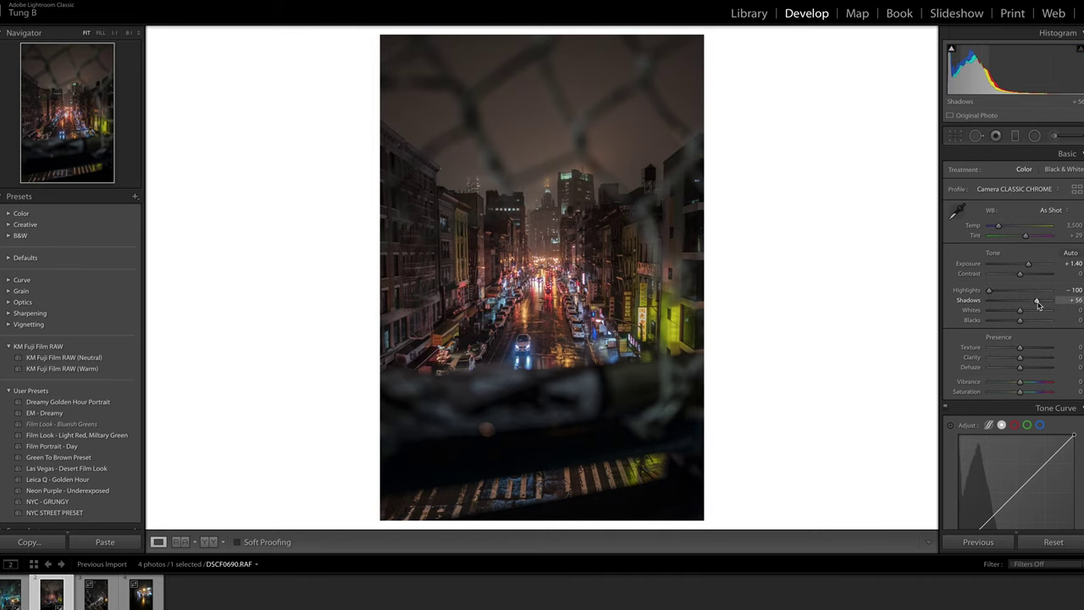
{"action": "left_click", "coordinate": [541, 300]}
{"action": "left_click", "coordinate": [601, 134]}
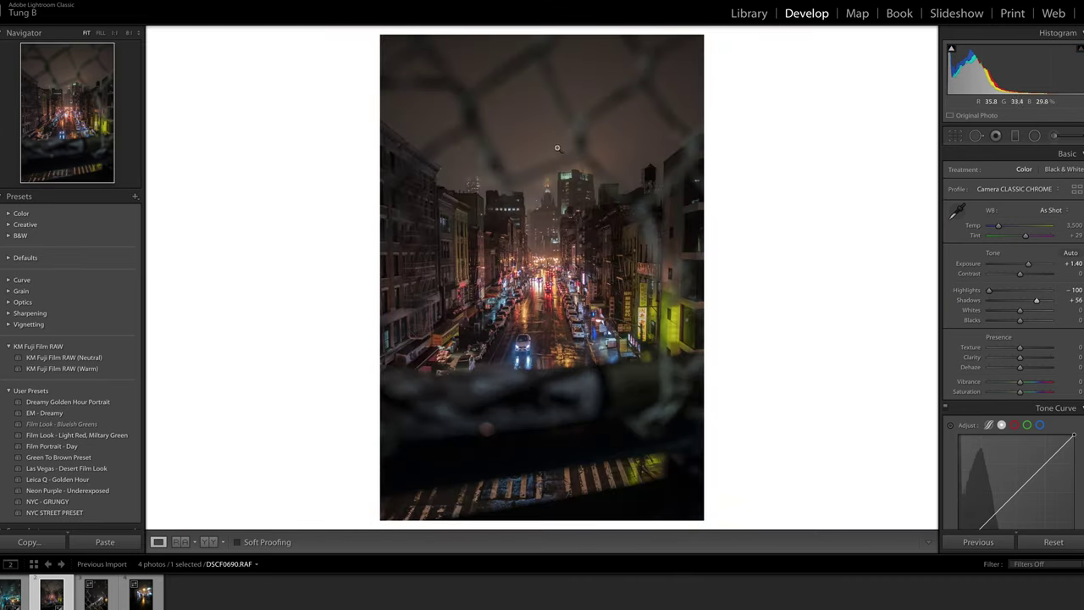
{"action": "left_click", "coordinate": [557, 148]}
{"action": "left_click", "coordinate": [551, 190]}
{"action": "left_click", "coordinate": [531, 257]}
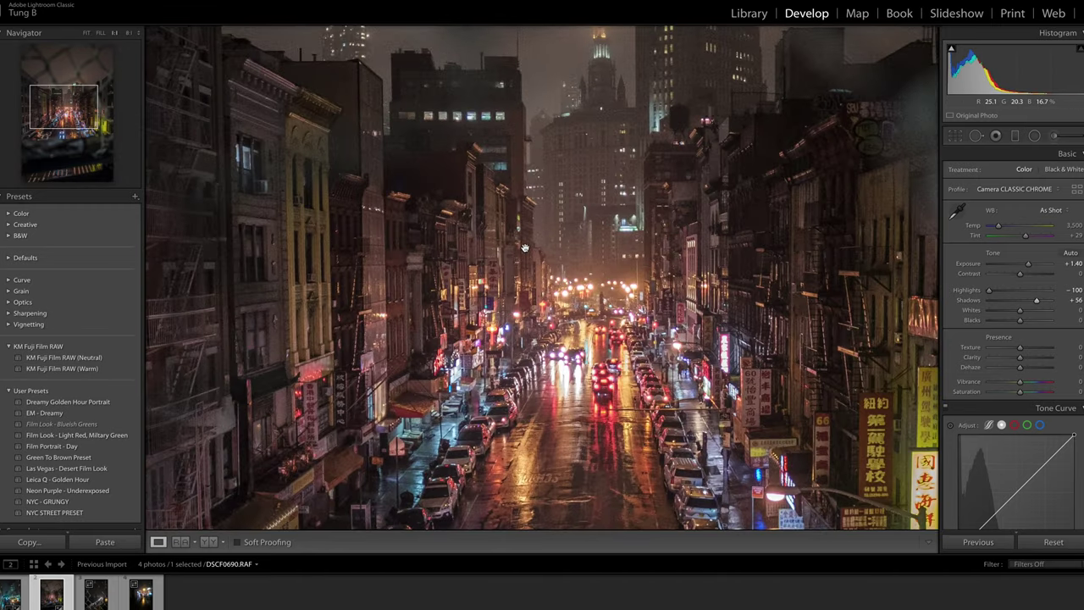
{"action": "left_click", "coordinate": [604, 242]}
{"action": "left_click", "coordinate": [553, 271]}
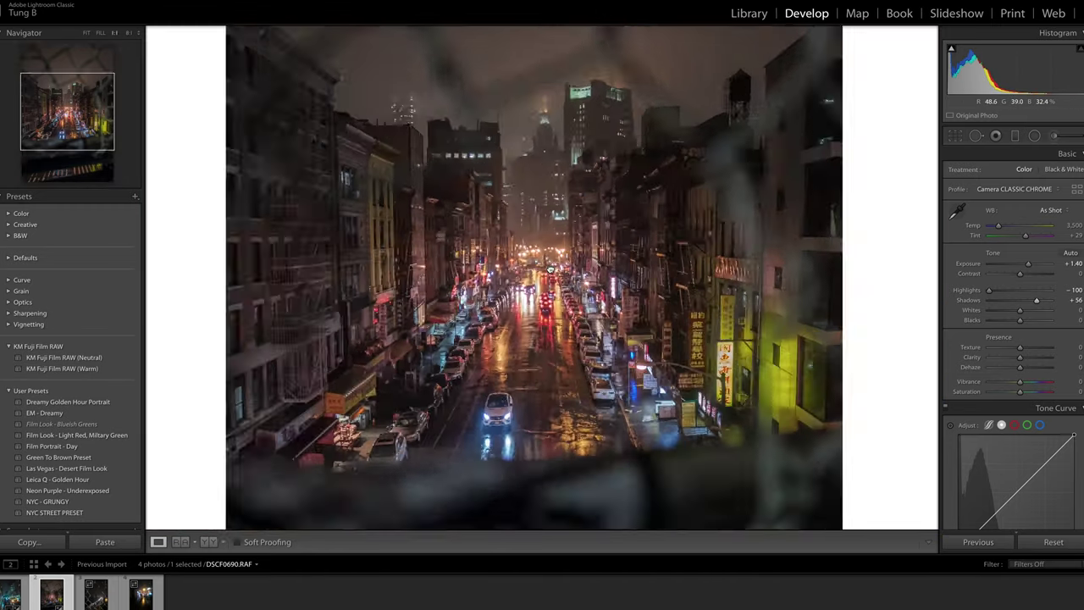
{"action": "left_click", "coordinate": [550, 269]}
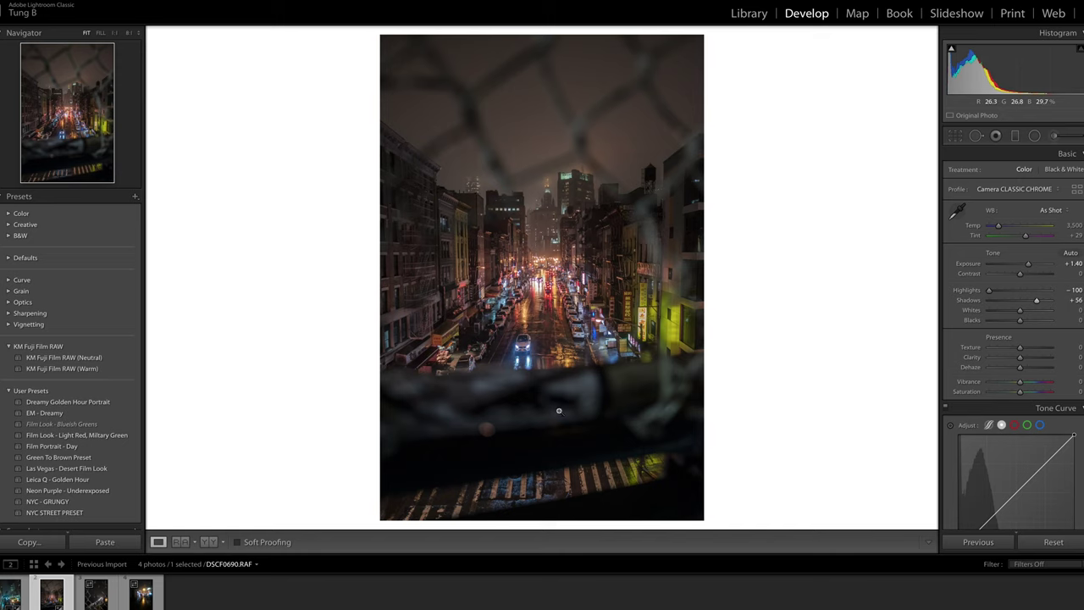
{"action": "left_click", "coordinate": [532, 405]}
{"action": "left_click", "coordinate": [531, 405]}
- Set the whites to +41, the blacks to +68 and the shadows to -33
{"action": "left_click_drag", "start_coordinate": [1035, 300], "coordinate": [1042, 326]}
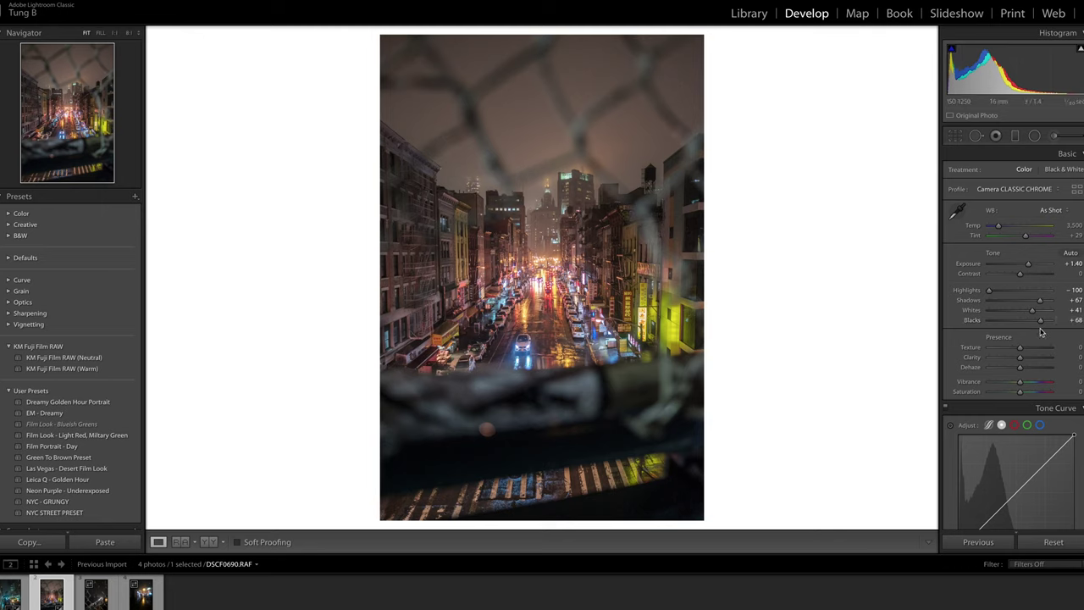
{"action": "left_click_drag", "start_coordinate": [1040, 303], "coordinate": [1009, 304]}
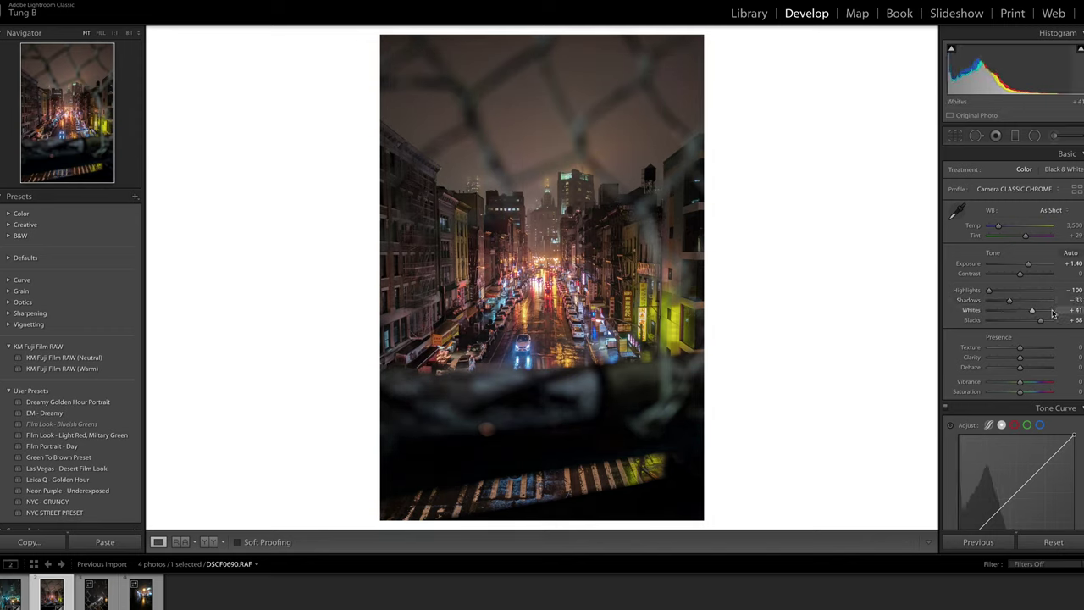
{"action": "scroll", "coordinate": [1008, 377], "scroll_direction": "down", "scroll_amount": 1}
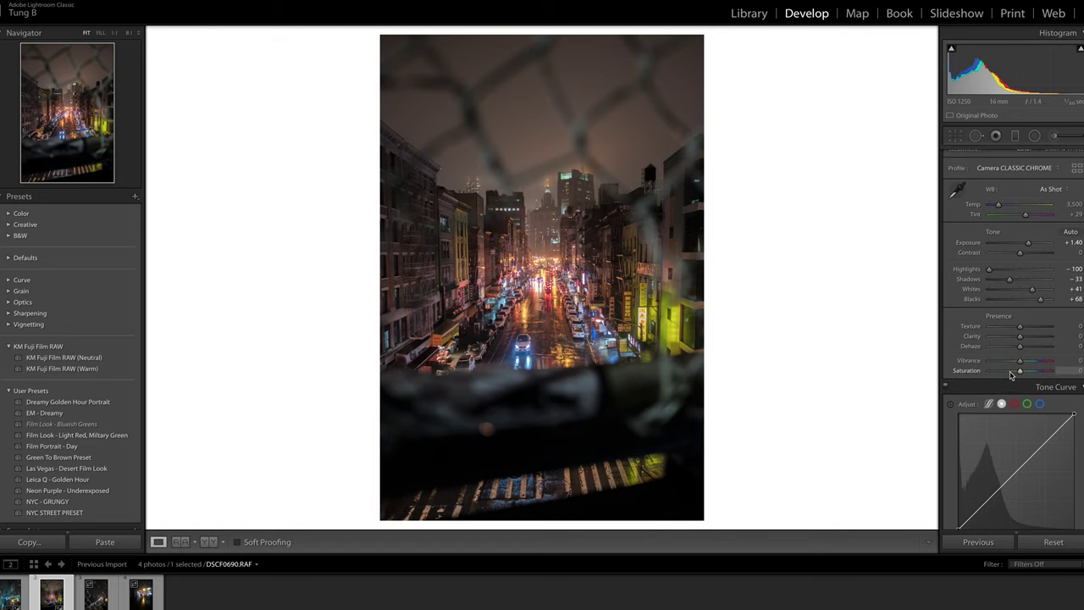
- Set the clarity, vibrance and saturation of the fence photo to +23 each
{"action": "left_click", "coordinate": [1070, 336]}
{"action": "type", "text": "23"}
{"action": "key", "text": "Return"}
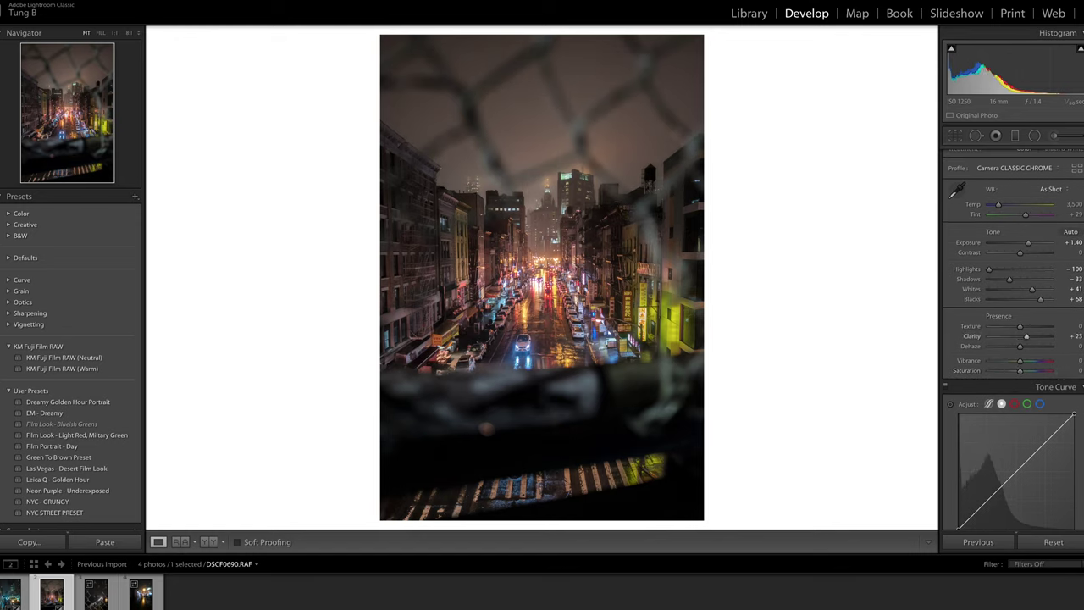
{"action": "left_click", "coordinate": [1073, 361]}
{"action": "type", "text": "23"}
{"action": "key", "text": "Return"}
{"action": "left_click", "coordinate": [1074, 370]}
{"action": "type", "text": "23"}
{"action": "key", "text": "Return"}
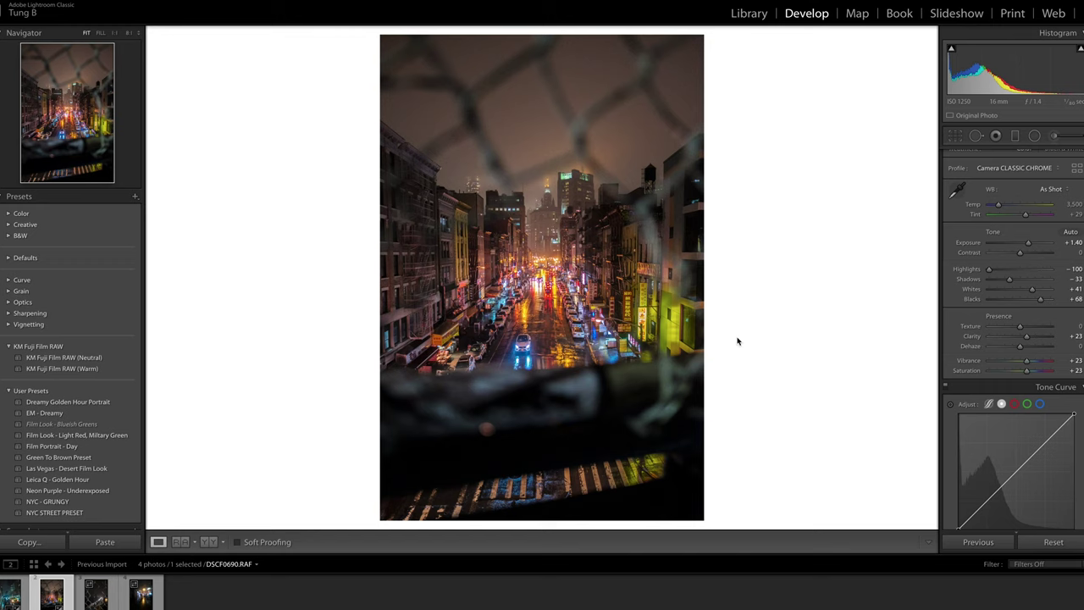
- Set the white balance to temperature 2,891 and tint +7, the exposure to +1.50 and the contrast to +22
{"action": "left_click", "coordinate": [550, 249]}
{"action": "left_click", "coordinate": [469, 218]}
{"action": "left_click_drag", "start_coordinate": [1000, 211], "coordinate": [998, 211]}
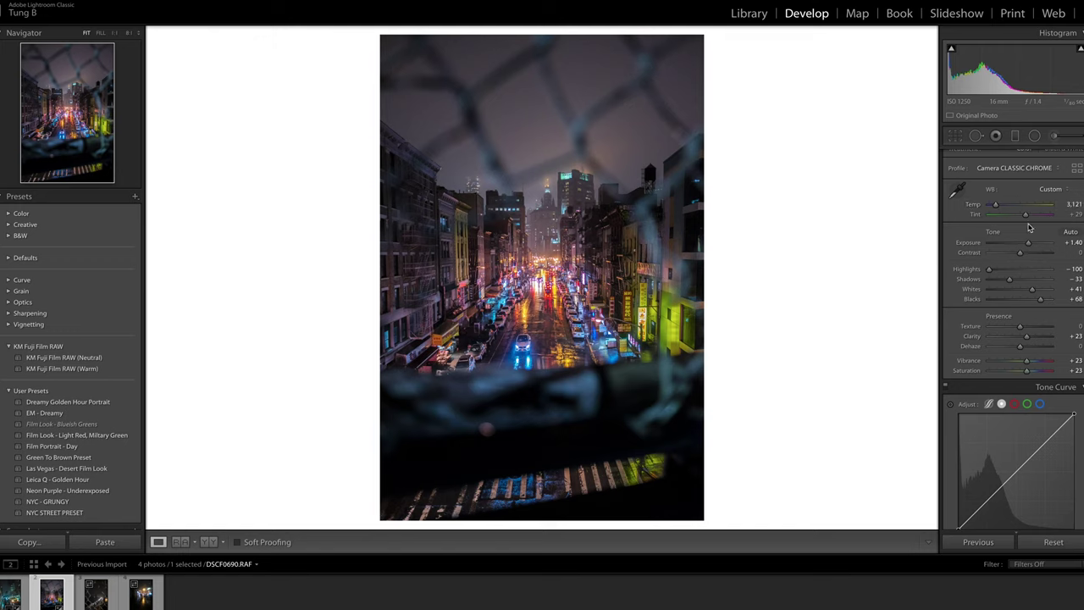
{"action": "left_click_drag", "start_coordinate": [1025, 214], "coordinate": [1021, 218]}
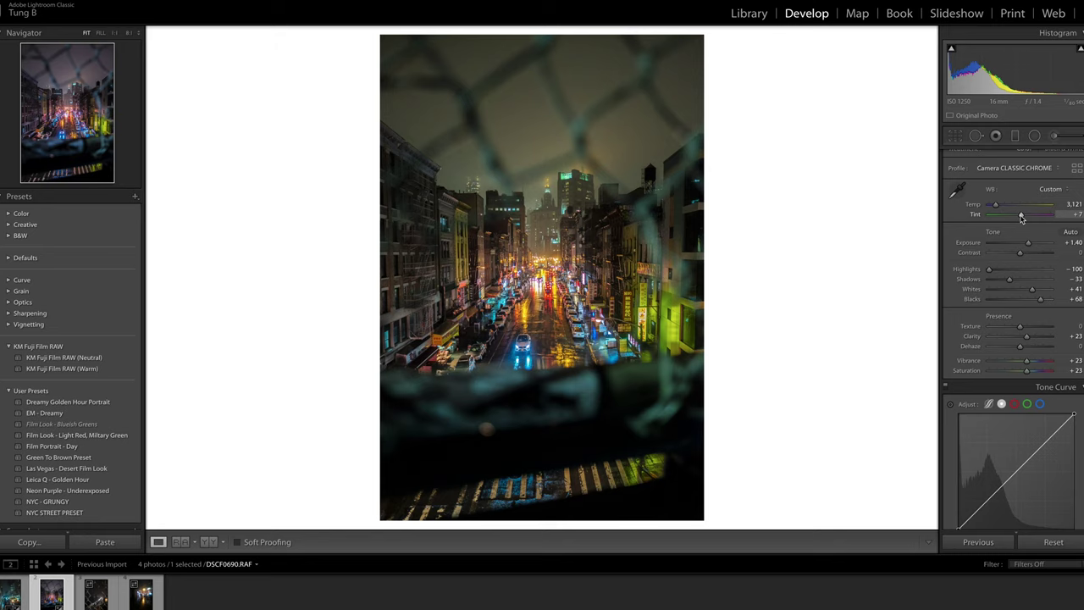
{"action": "left_click_drag", "start_coordinate": [996, 205], "coordinate": [996, 207]}
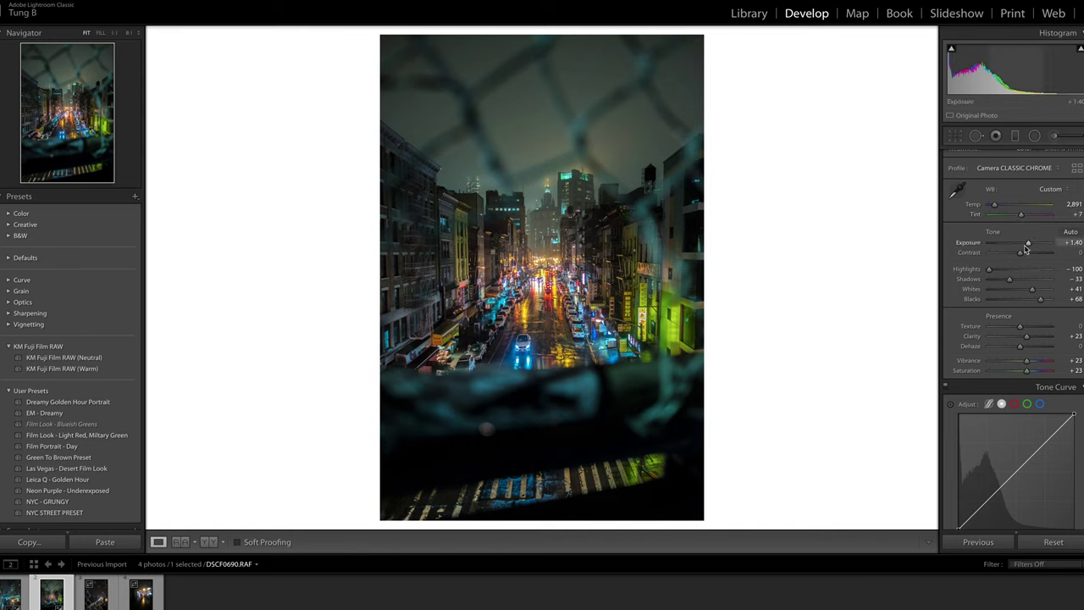
{"action": "left_click_drag", "start_coordinate": [1027, 245], "coordinate": [1024, 256]}
- Set the taxi photo's contrast to +22, inspect the couple up close and return to the fence photo
{"action": "key", "text": "Left"}
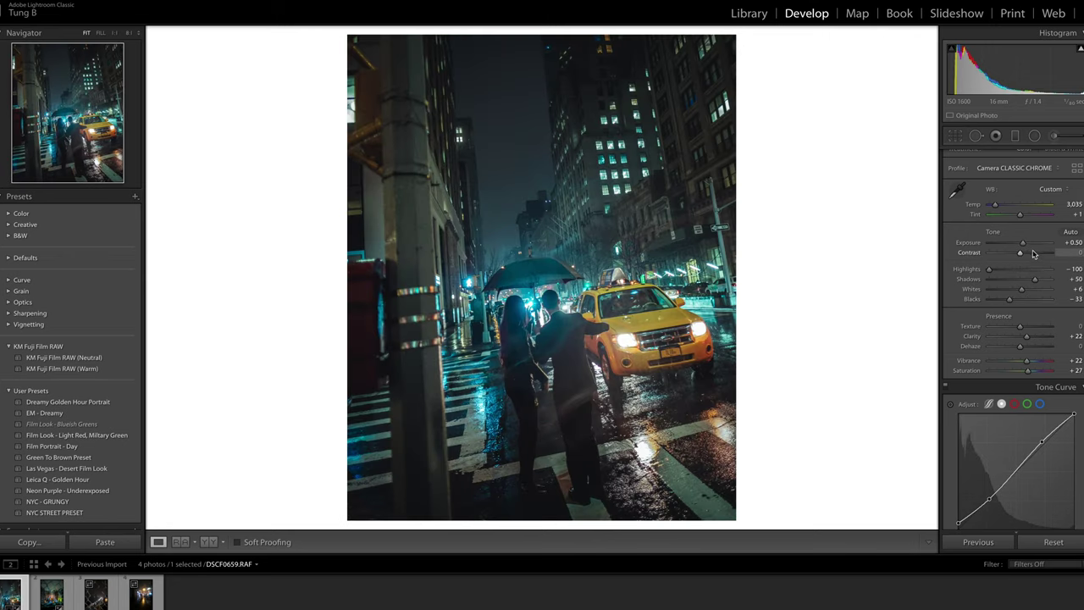
{"action": "left_click", "coordinate": [1027, 256]}
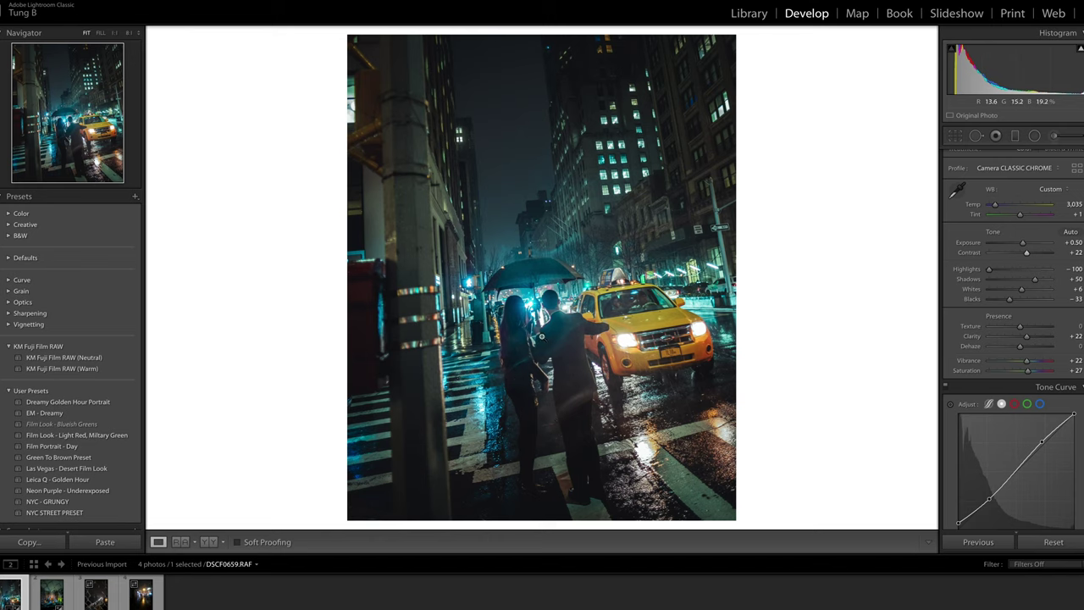
{"action": "left_click", "coordinate": [524, 335]}
{"action": "left_click", "coordinate": [523, 334]}
{"action": "left_click", "coordinate": [50, 598]}
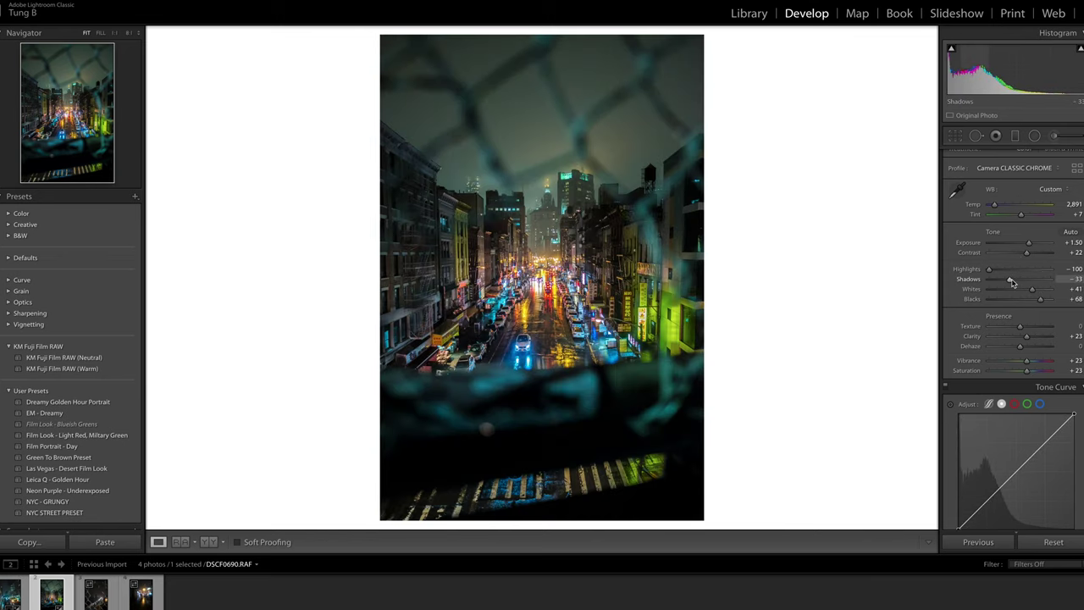
- Shape an S-curve with the black point raised to output 9, darker shadows and a highlight point at 193/199, and compare with the original
{"action": "scroll", "coordinate": [1015, 280], "scroll_direction": "down", "scroll_amount": 2}
{"action": "scroll", "coordinate": [1007, 292], "scroll_direction": "down", "scroll_amount": 5}
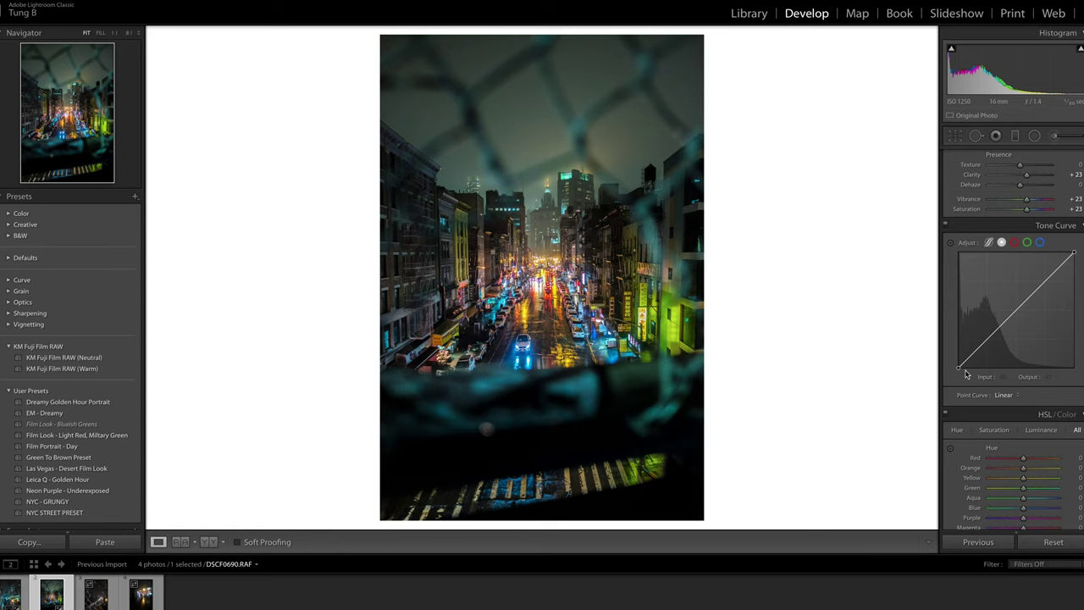
{"action": "left_click_drag", "start_coordinate": [960, 366], "coordinate": [959, 361]}
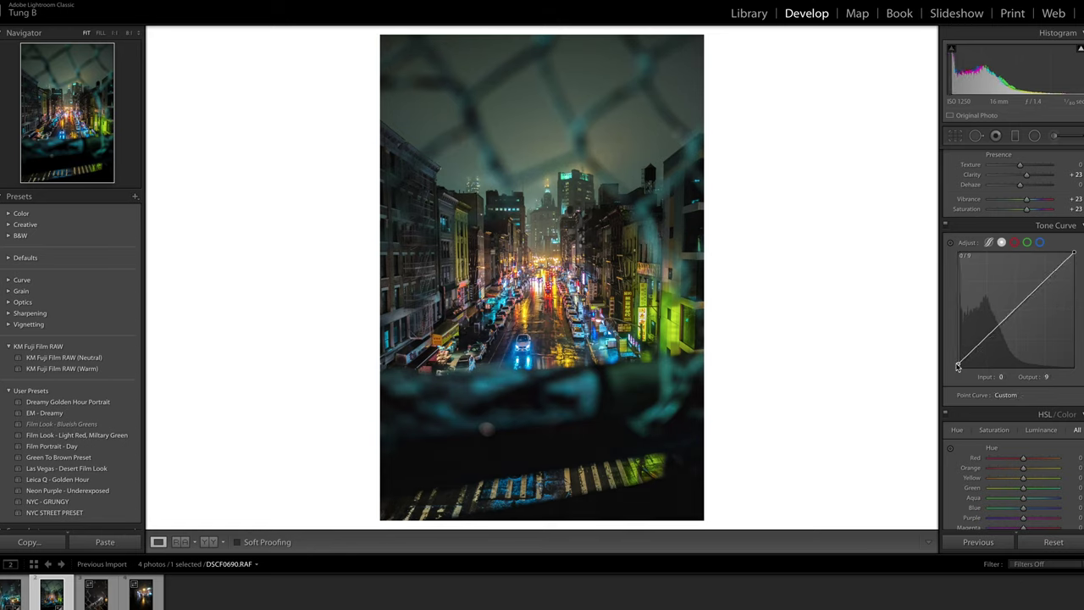
{"action": "left_click_drag", "start_coordinate": [985, 339], "coordinate": [987, 342]}
{"action": "left_click_drag", "start_coordinate": [1049, 277], "coordinate": [1044, 277]}
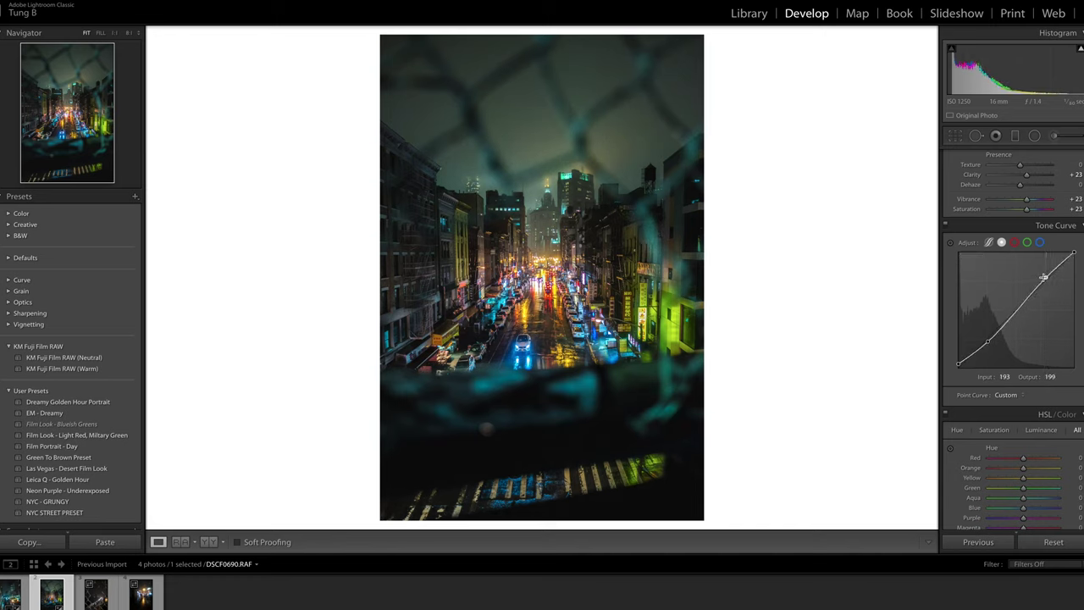
{"action": "key", "text": "backslash"}
{"action": "key", "text": "backslash"}
- Set the whites to +19, the exposure to +1.30 and the highlights to -63
{"action": "scroll", "coordinate": [1024, 296], "scroll_direction": "up", "scroll_amount": 5}
{"action": "left_click", "coordinate": [1032, 314], "text": "alt"}
{"action": "left_click_drag", "start_coordinate": [1033, 313], "coordinate": [1025, 312]}
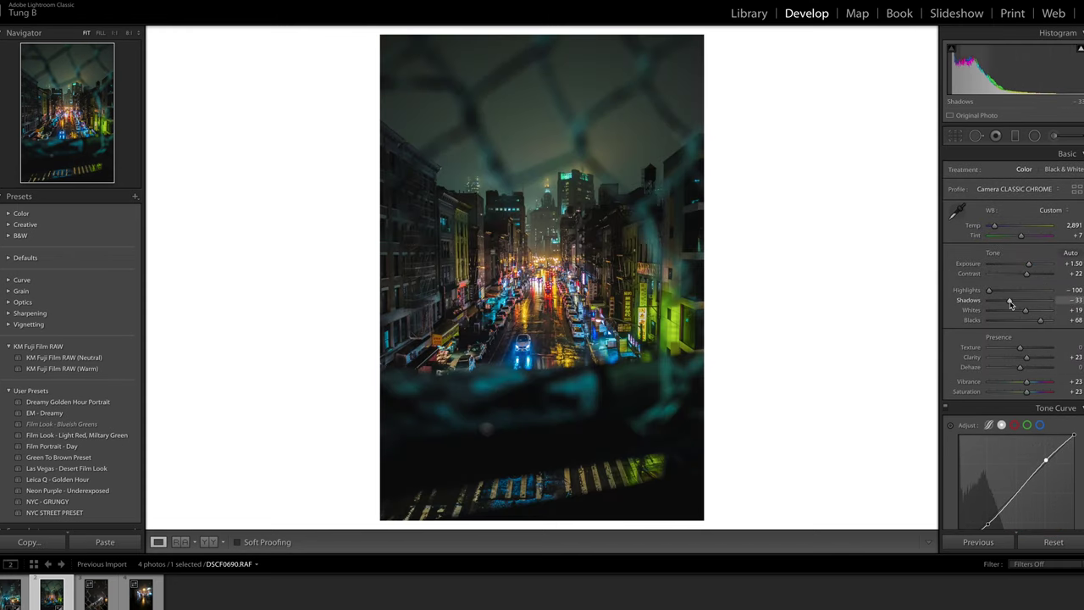
{"action": "left_click_drag", "start_coordinate": [1030, 265], "coordinate": [1002, 293]}
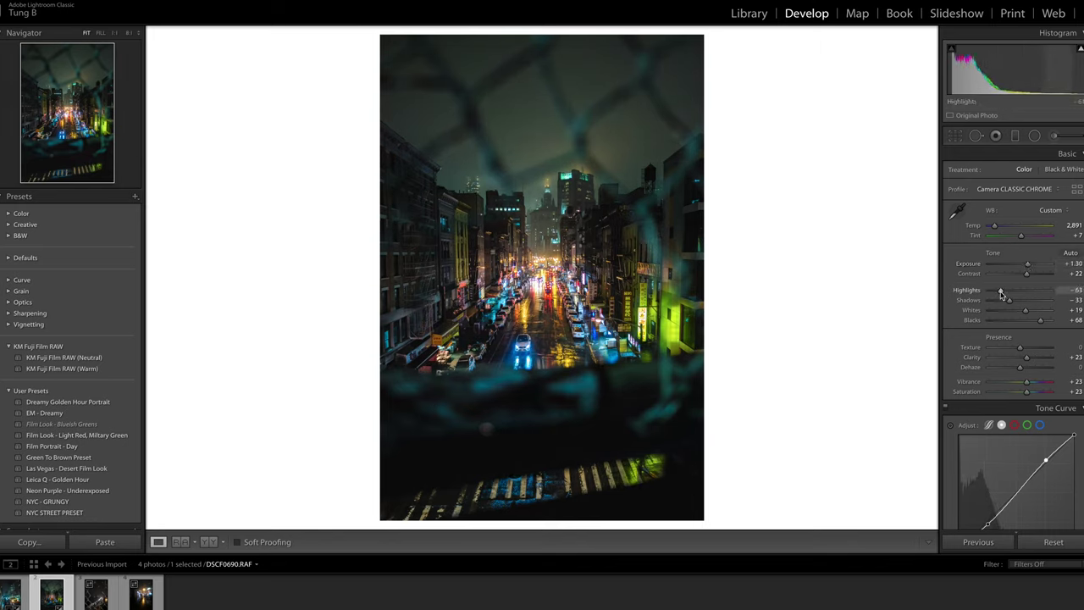
- Shift the red hue to -38, the orange hue to -1 and the yellow hue to +18
{"action": "scroll", "coordinate": [1003, 288], "scroll_direction": "down", "scroll_amount": 1}
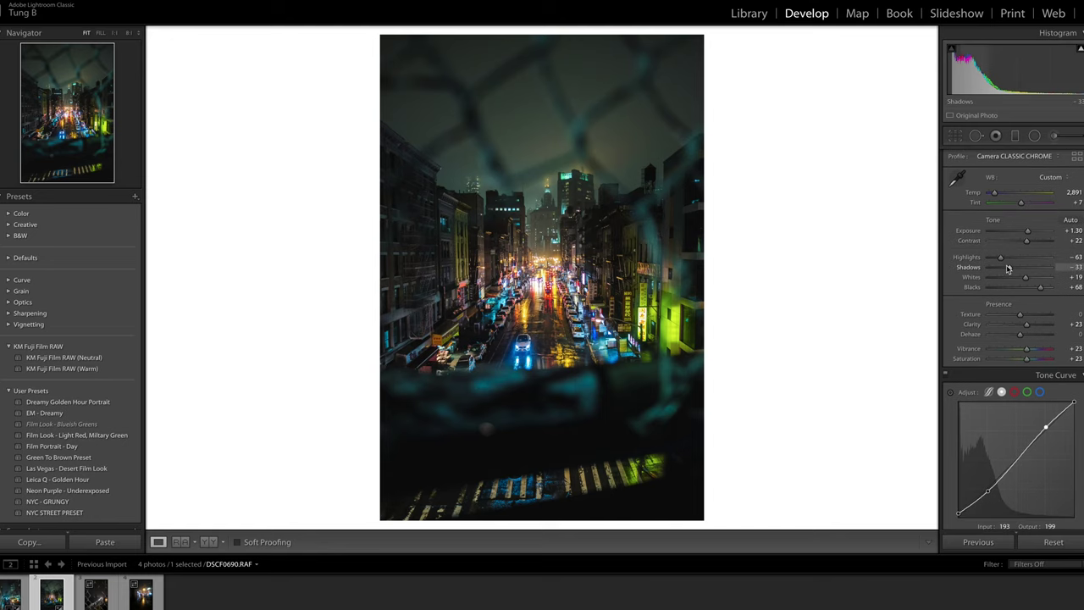
{"action": "scroll", "coordinate": [1006, 269], "scroll_direction": "down", "scroll_amount": 8}
{"action": "scroll", "coordinate": [1006, 266], "scroll_direction": "down", "scroll_amount": 1}
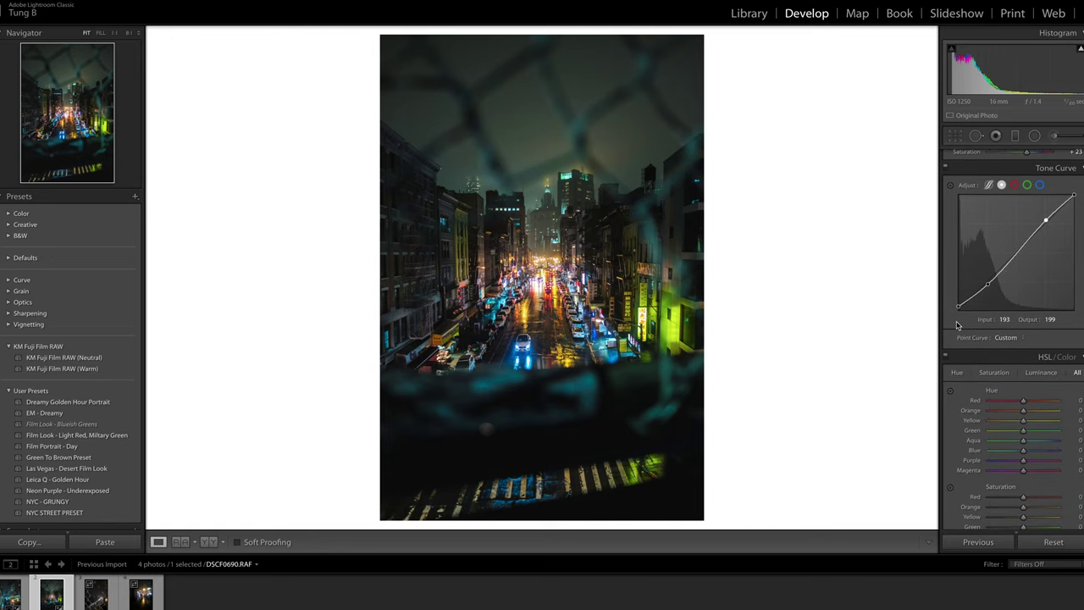
{"action": "scroll", "coordinate": [982, 338], "scroll_direction": "down", "scroll_amount": 2}
{"action": "left_click_drag", "start_coordinate": [1025, 364], "coordinate": [1035, 387]}
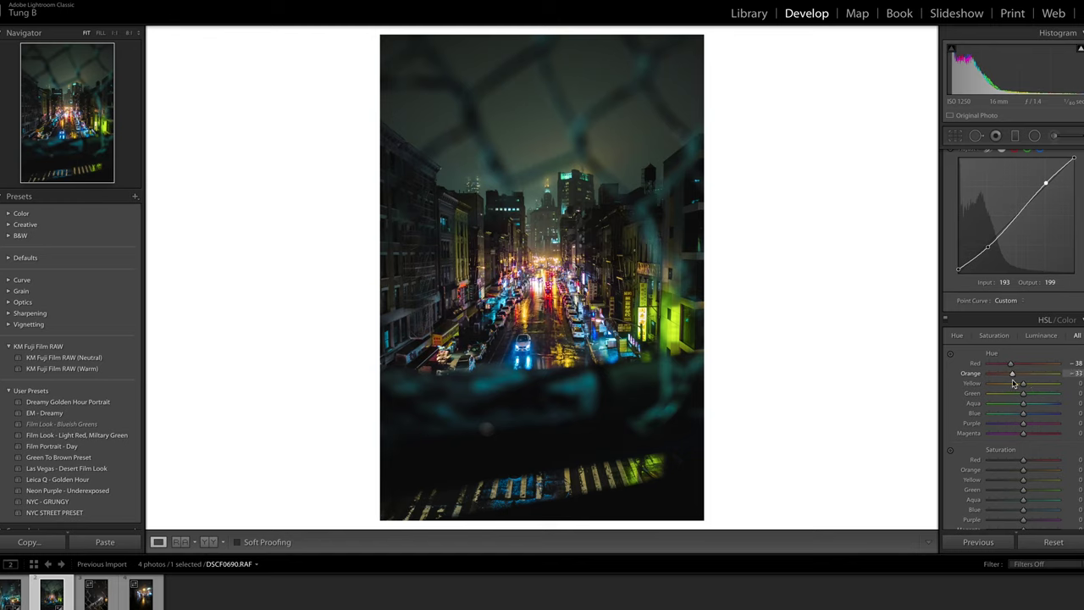
{"action": "mouse_move", "coordinate": [1016, 383]}
{"action": "left_mouse_down"}
{"action": "mouse_move", "coordinate": [1059, 387]}
{"action": "mouse_move", "coordinate": [1032, 393]}
{"action": "left_mouse_up"}
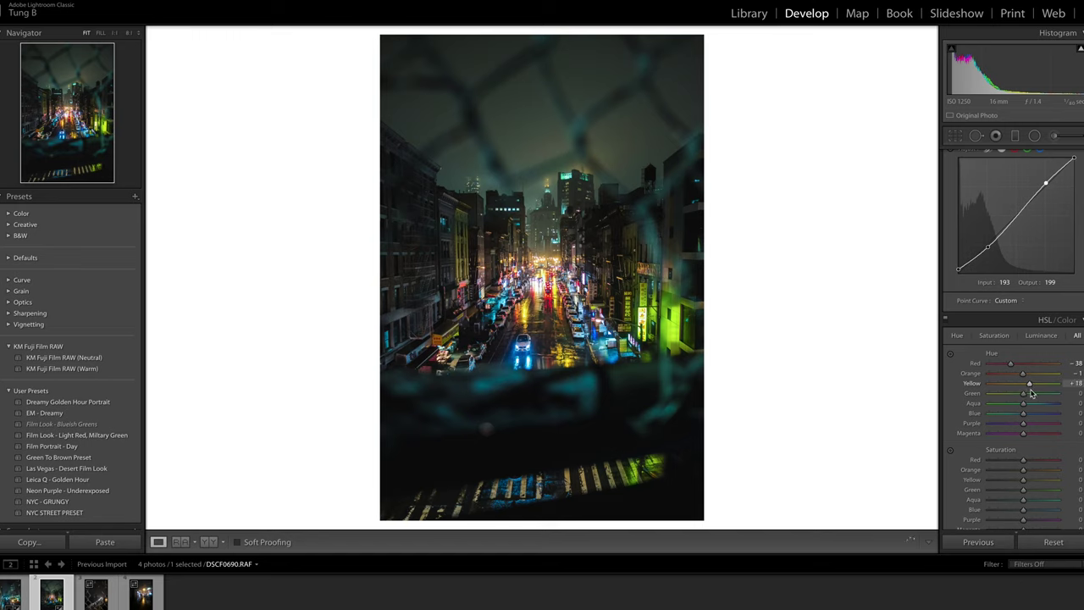
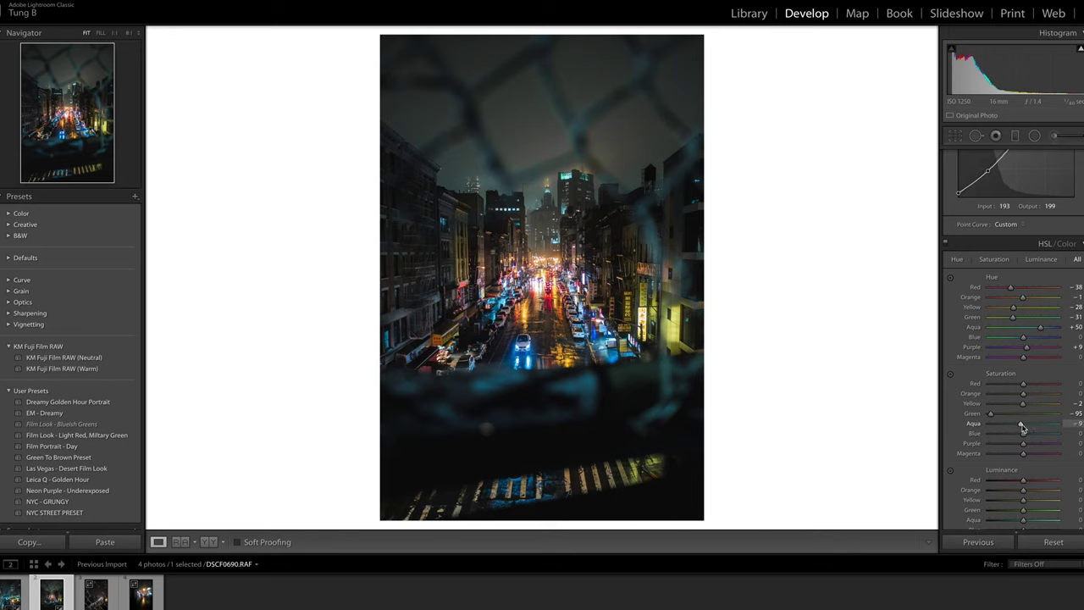
- Set the aqua saturation to -4, inspect the skyline up close and try the blue saturation at +25
{"action": "left_click_drag", "start_coordinate": [1011, 423], "coordinate": [1035, 424]}
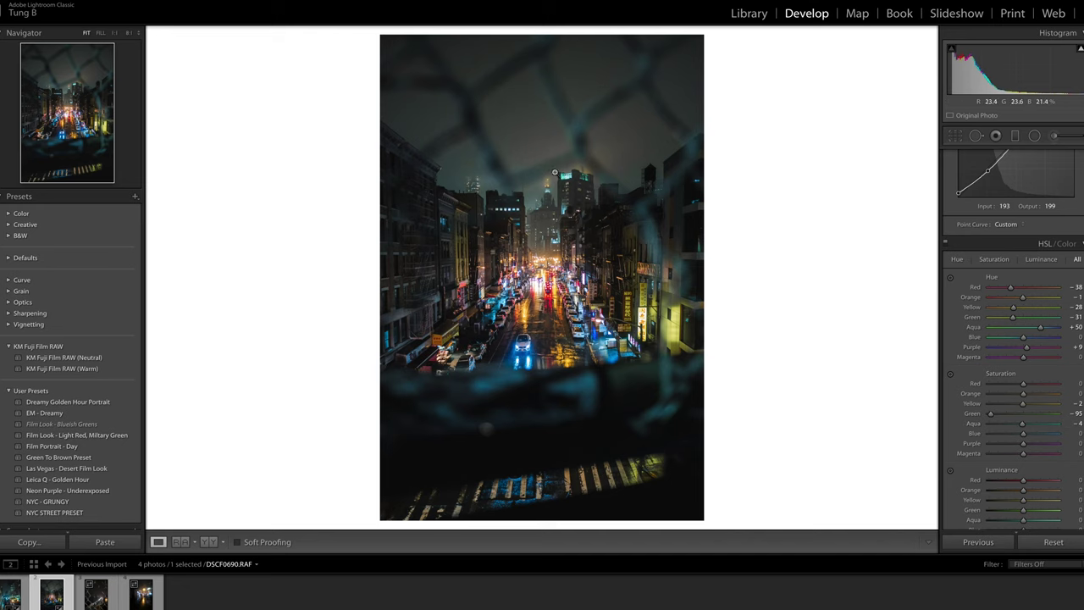
{"action": "left_click", "coordinate": [595, 172]}
{"action": "left_click", "coordinate": [547, 190]}
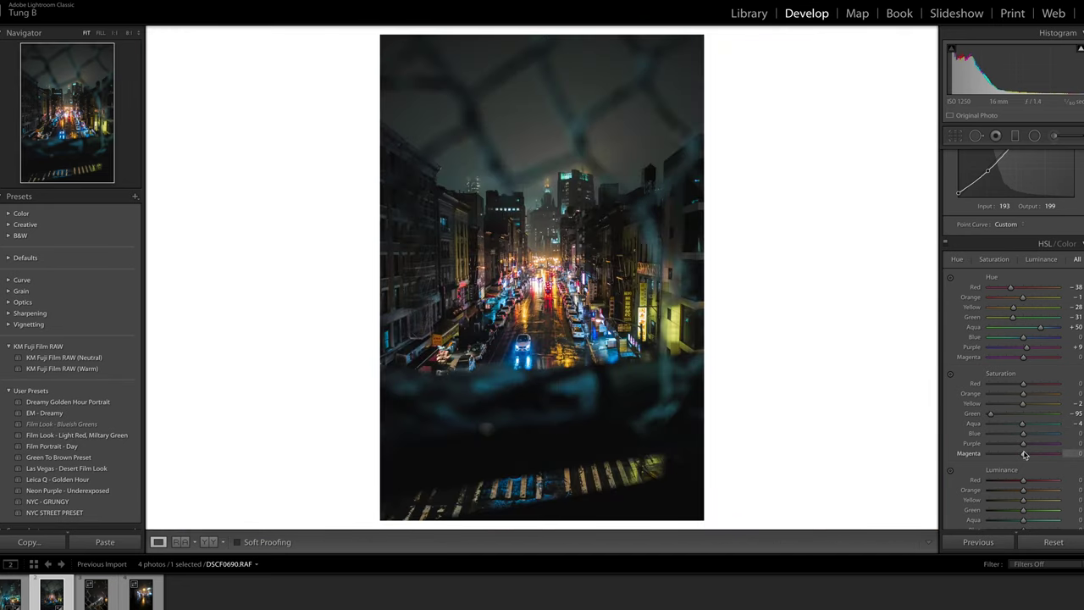
{"action": "left_click_drag", "start_coordinate": [1025, 436], "coordinate": [1031, 442]}
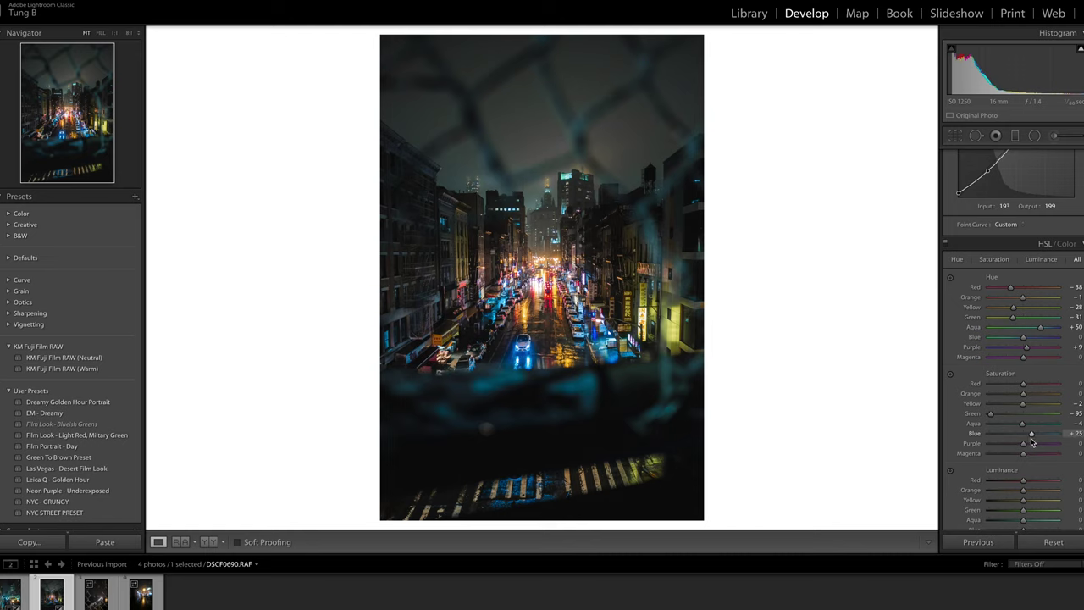
- Set the luminance of red to +6, green to -28, aqua to +7 and blue to +17
{"action": "scroll", "coordinate": [1008, 437], "scroll_direction": "down", "scroll_amount": 3}
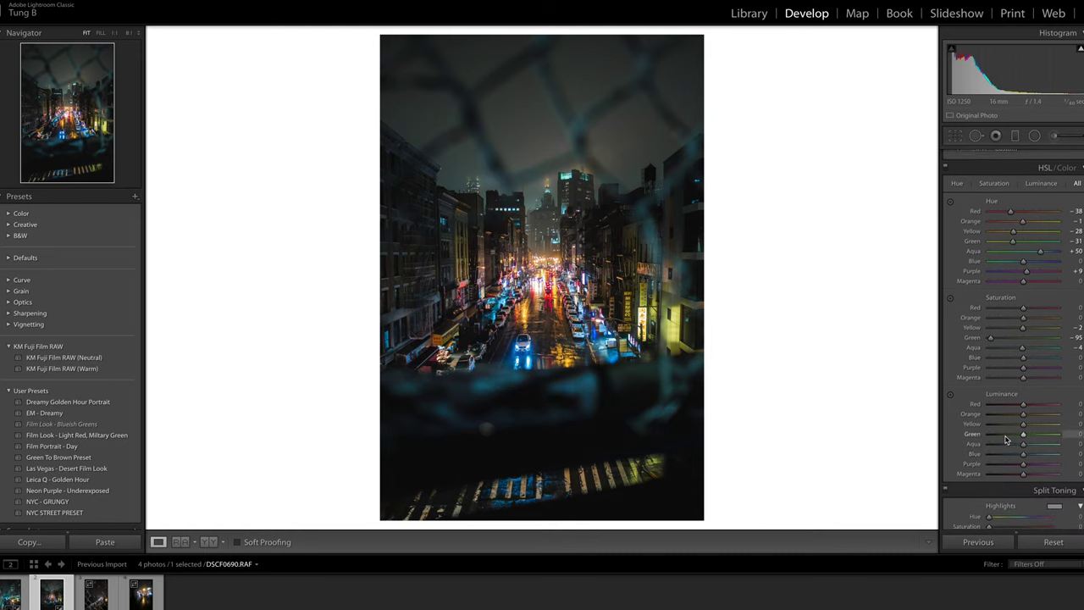
{"action": "scroll", "coordinate": [1016, 433], "scroll_direction": "down", "scroll_amount": 2}
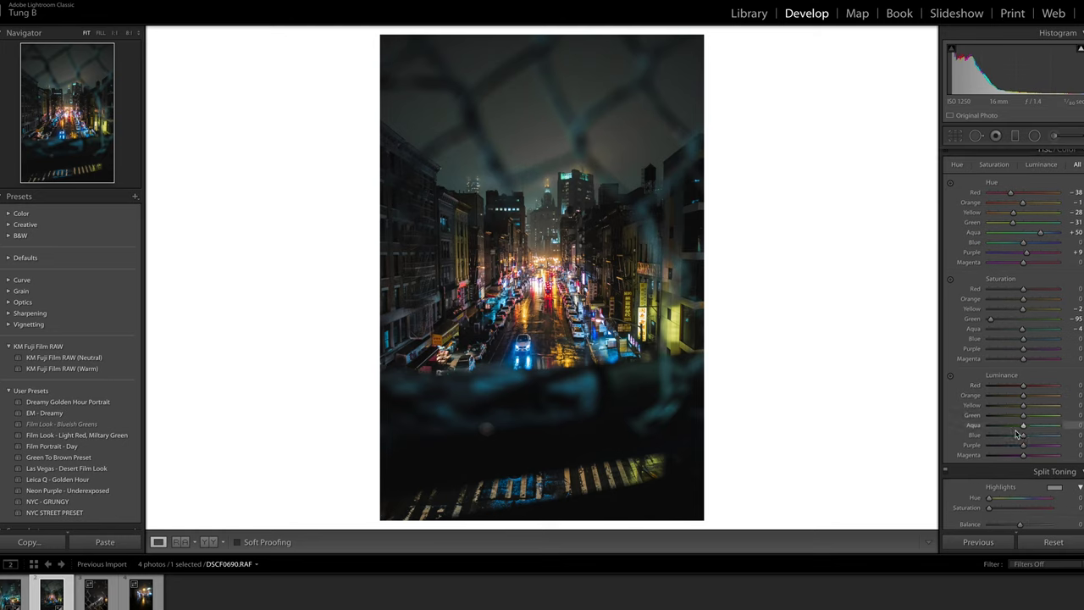
{"action": "key", "text": "Down"}
{"action": "key", "text": "Down"}
{"action": "key", "text": "Down"}
{"action": "key", "text": "Down"}
{"action": "key", "text": "Down"}
{"action": "key", "text": "Down"}
{"action": "key", "text": "Down"}
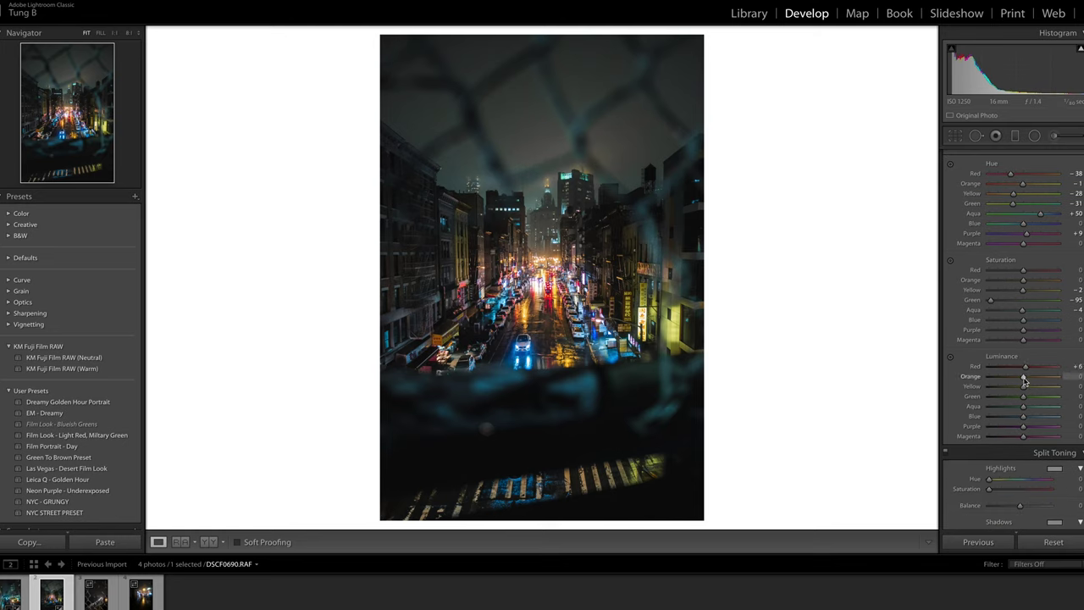
{"action": "left_click_drag", "start_coordinate": [1020, 381], "coordinate": [1024, 381]}
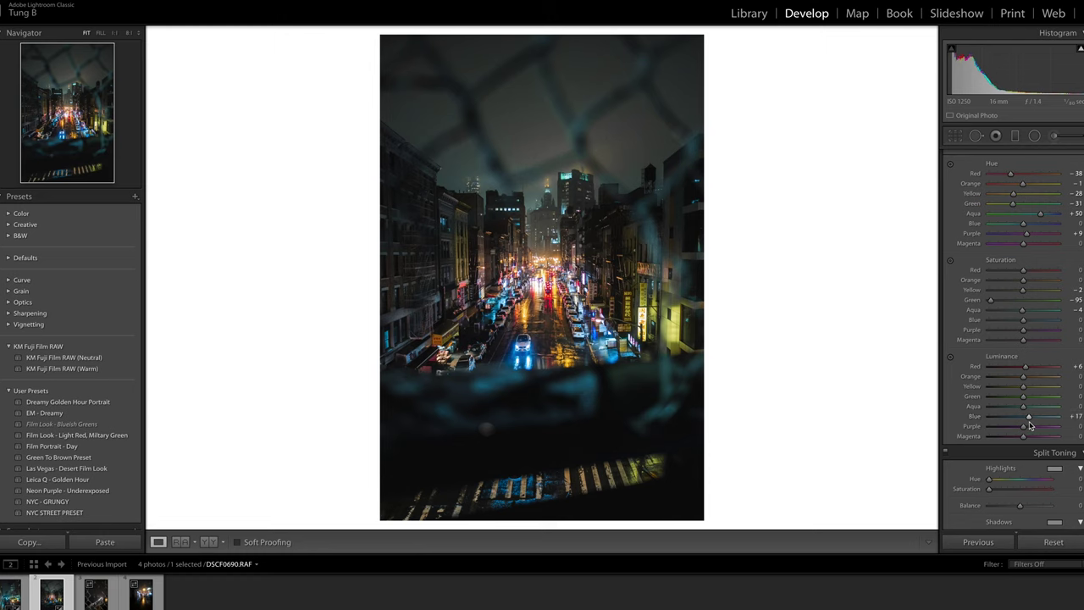
{"action": "mouse_move", "coordinate": [1023, 413]}
{"action": "left_mouse_down"}
{"action": "mouse_move", "coordinate": [1047, 416]}
{"action": "mouse_move", "coordinate": [1009, 411]}
{"action": "left_mouse_up"}
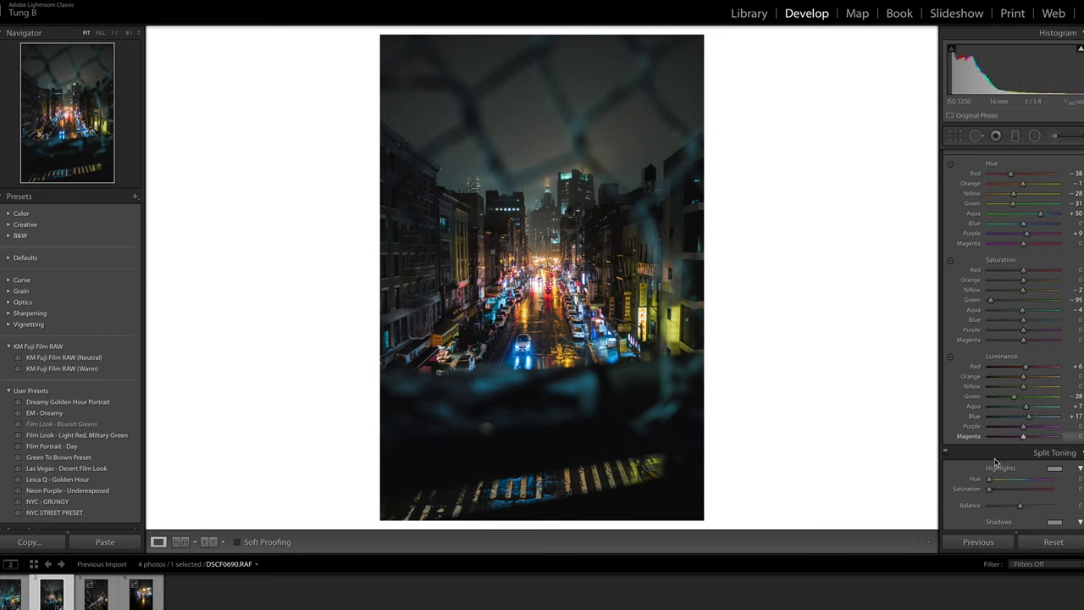
- Split-tone the highlights with hue 185 and saturation 21, and the shadows with hue 188 and saturation 10
{"action": "mouse_move", "coordinate": [989, 480]}
{"action": "left_mouse_down"}
{"action": "mouse_move", "coordinate": [1009, 483]}
{"action": "mouse_move", "coordinate": [977, 489]}
{"action": "mouse_move", "coordinate": [988, 478]}
{"action": "mouse_move", "coordinate": [1010, 484]}
{"action": "left_mouse_up"}
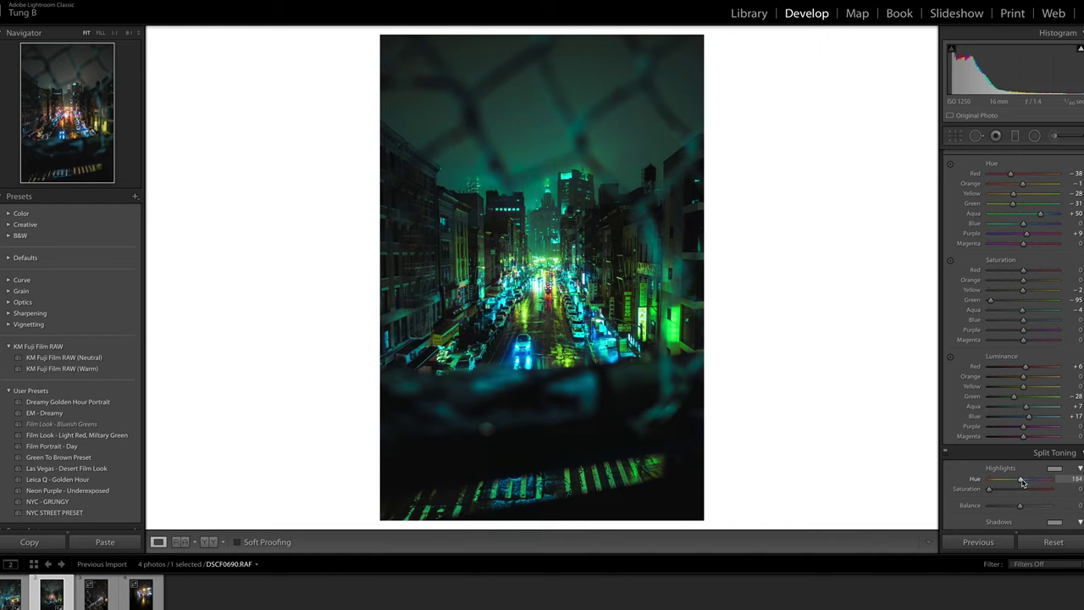
{"action": "left_click_drag", "start_coordinate": [1022, 482], "coordinate": [998, 492]}
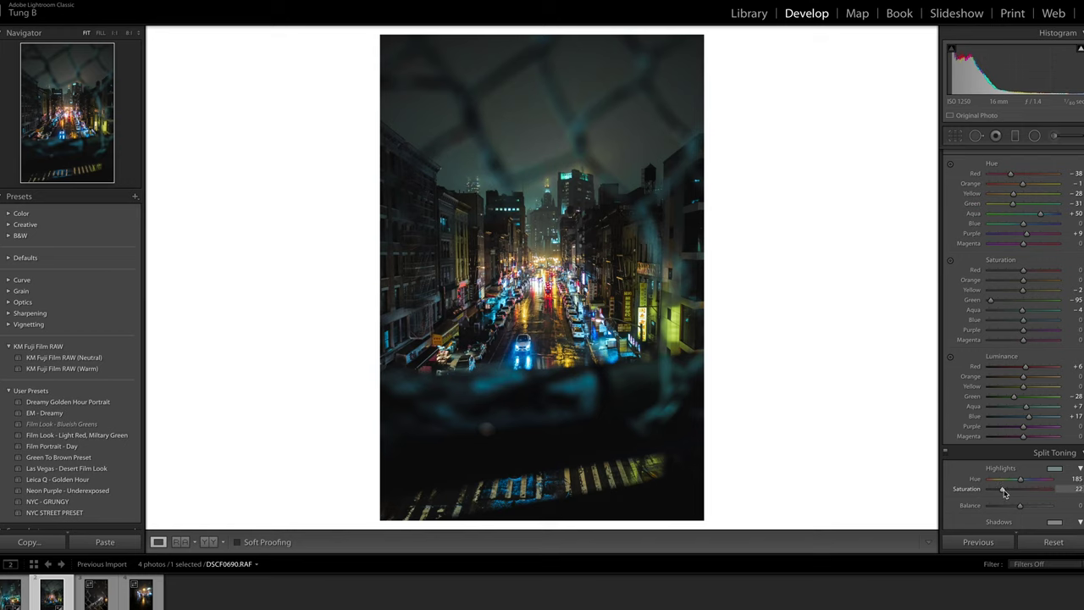
{"action": "scroll", "coordinate": [1003, 491], "scroll_direction": "down", "scroll_amount": 2}
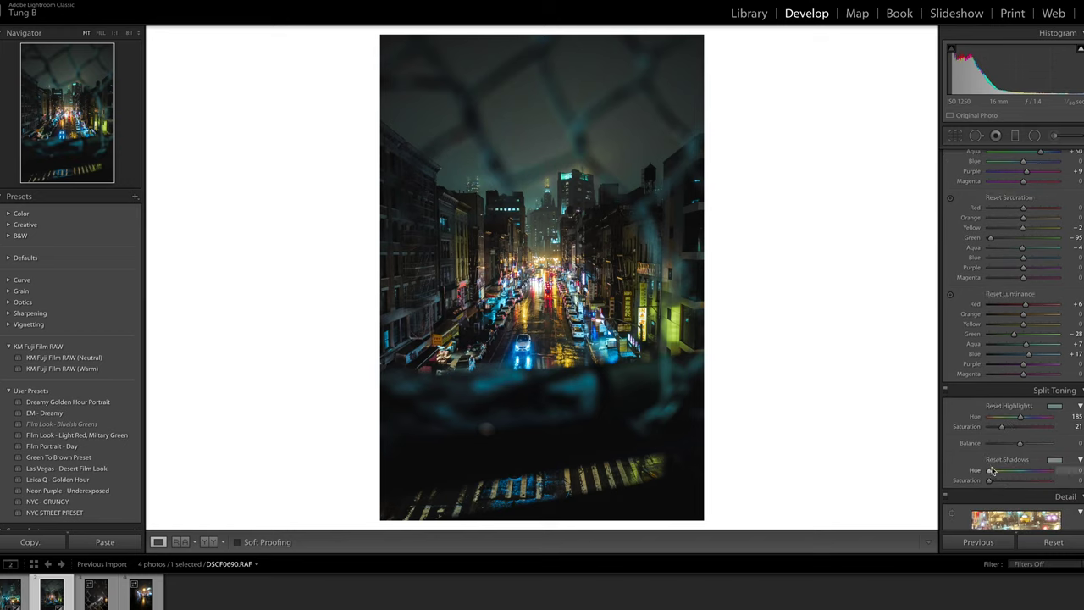
{"action": "left_click_drag", "start_coordinate": [993, 471], "coordinate": [1027, 475]}
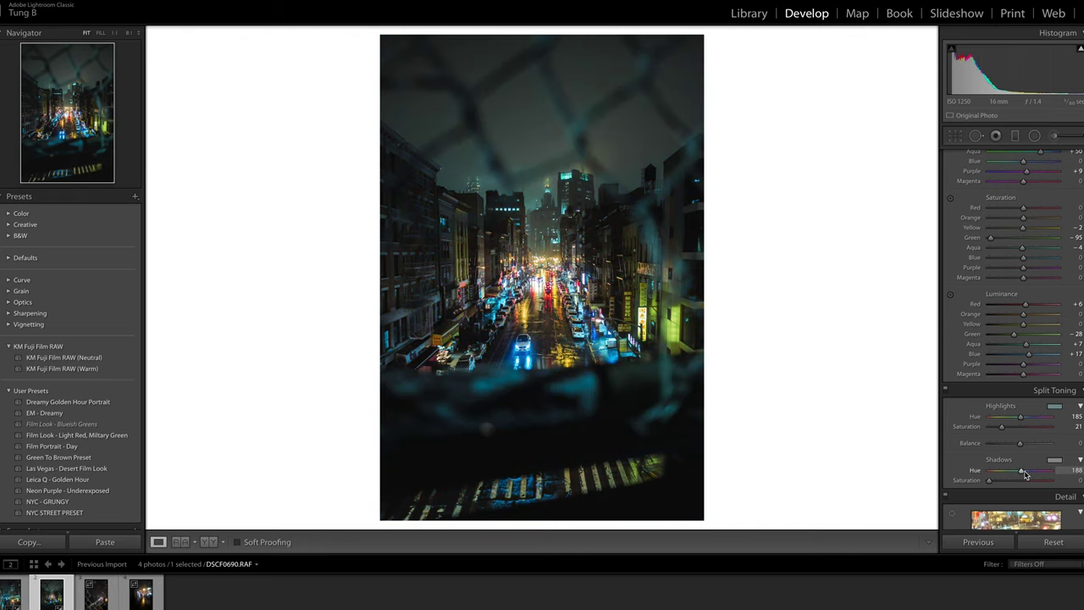
{"action": "left_click_drag", "start_coordinate": [993, 482], "coordinate": [997, 483]}
{"action": "left_click", "coordinate": [991, 395]}
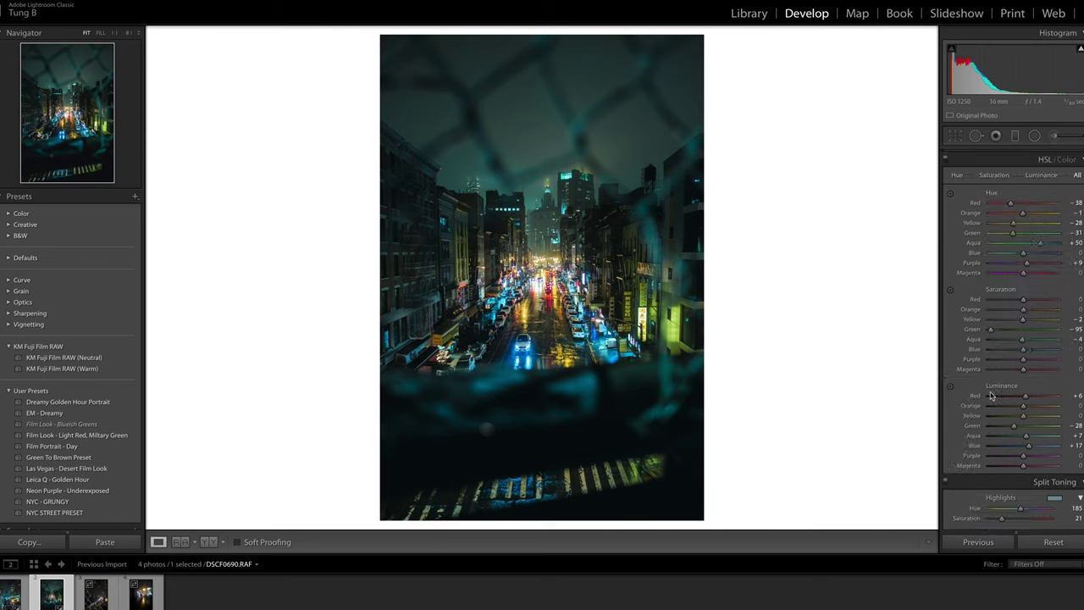
- Set the sharpening masking to 80 and the sharpening amount to 60
{"action": "scroll", "coordinate": [991, 396], "scroll_direction": "down", "scroll_amount": 5}
{"action": "scroll", "coordinate": [991, 395], "scroll_direction": "up", "scroll_amount": 4}
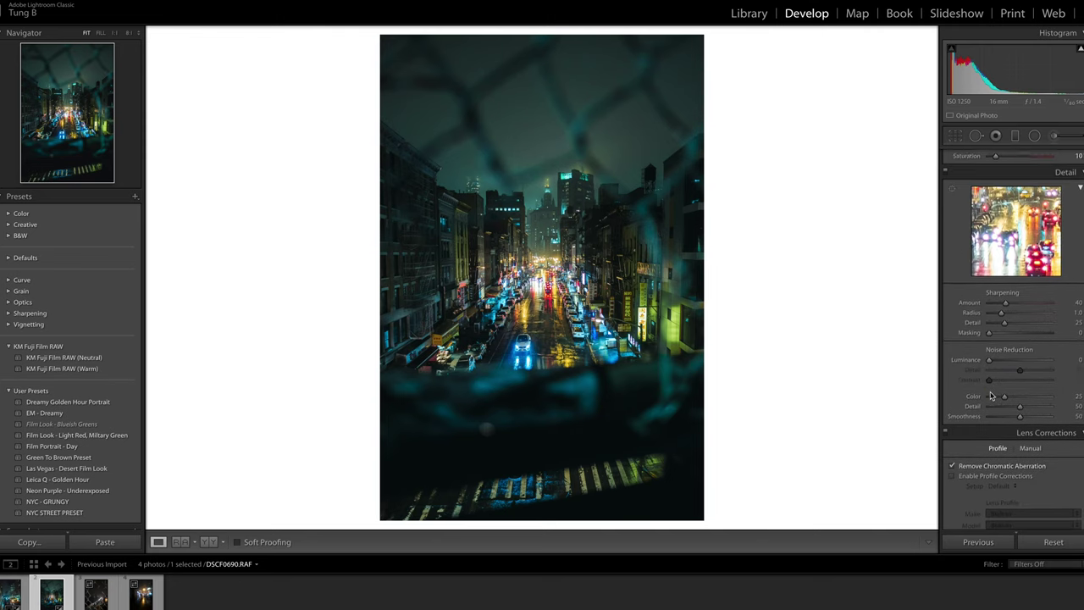
{"action": "left_click_drag", "start_coordinate": [1004, 360], "coordinate": [1038, 363]}
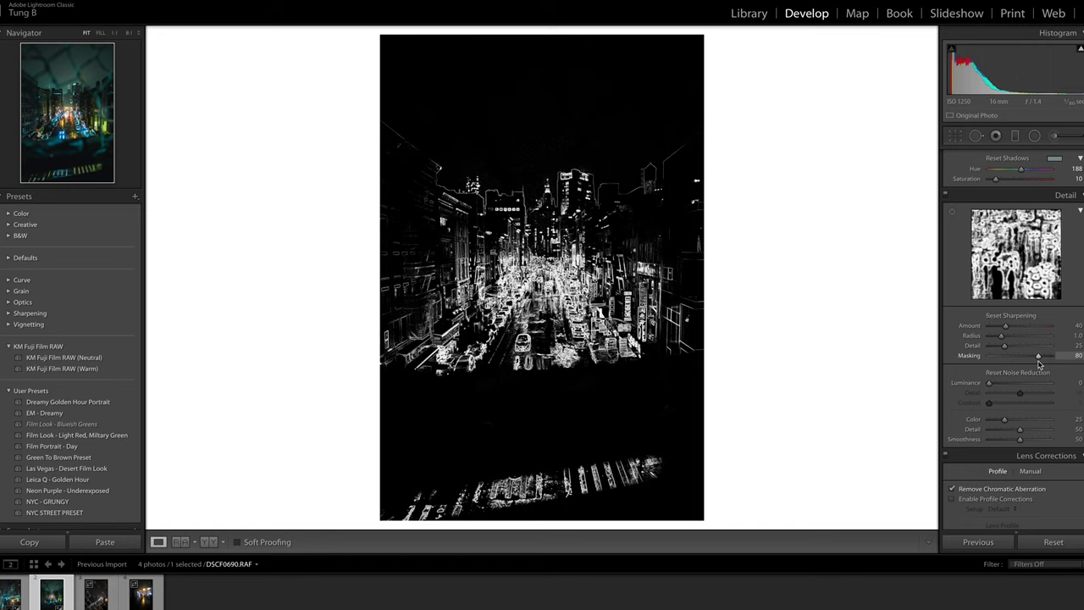
{"action": "left_click", "coordinate": [1077, 325]}
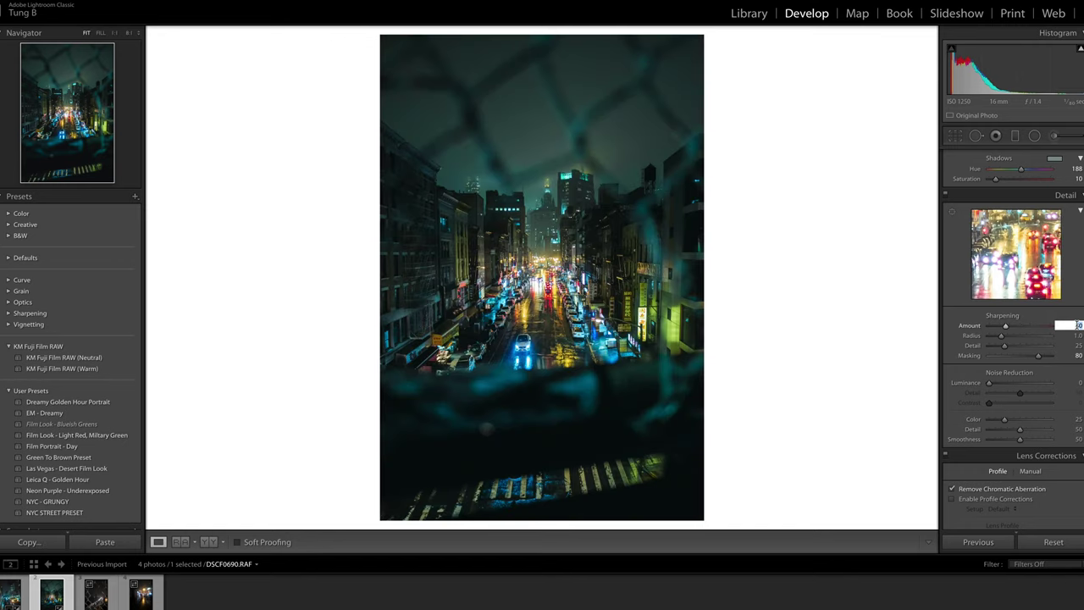
{"action": "key", "text": "Return"}
{"action": "scroll", "coordinate": [952, 345], "scroll_direction": "down", "scroll_amount": 2}
{"action": "scroll", "coordinate": [951, 346], "scroll_direction": "down", "scroll_amount": 6}
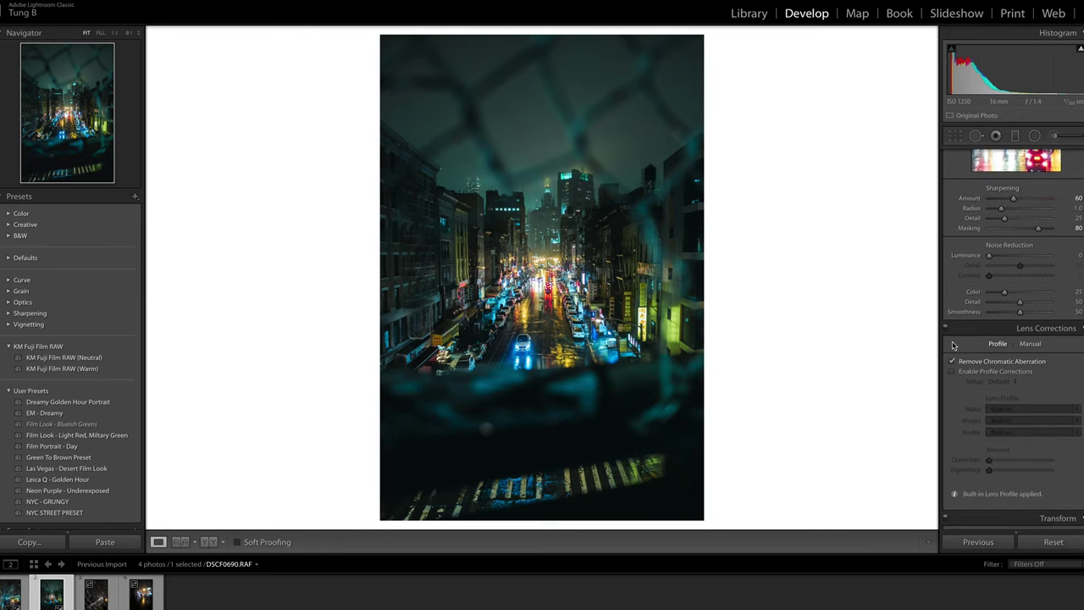
- Straighten the street photo with automatic Upright and crop it to 4 x 5 / 8 x 10, cutting off the crosswalk below
{"action": "scroll", "coordinate": [987, 386], "scroll_direction": "down", "scroll_amount": 2}
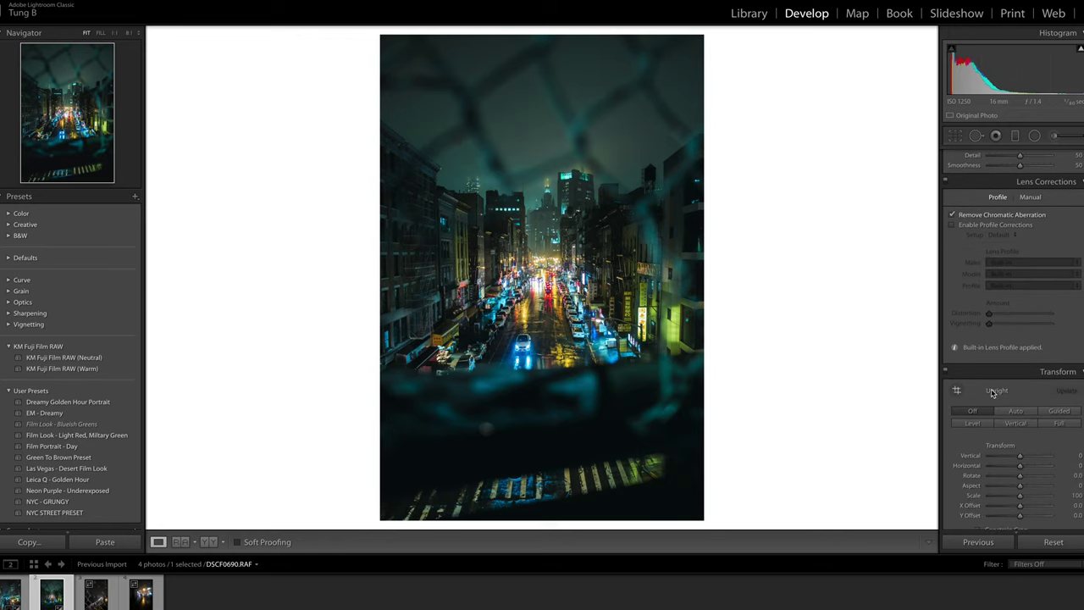
{"action": "left_click", "coordinate": [1008, 411]}
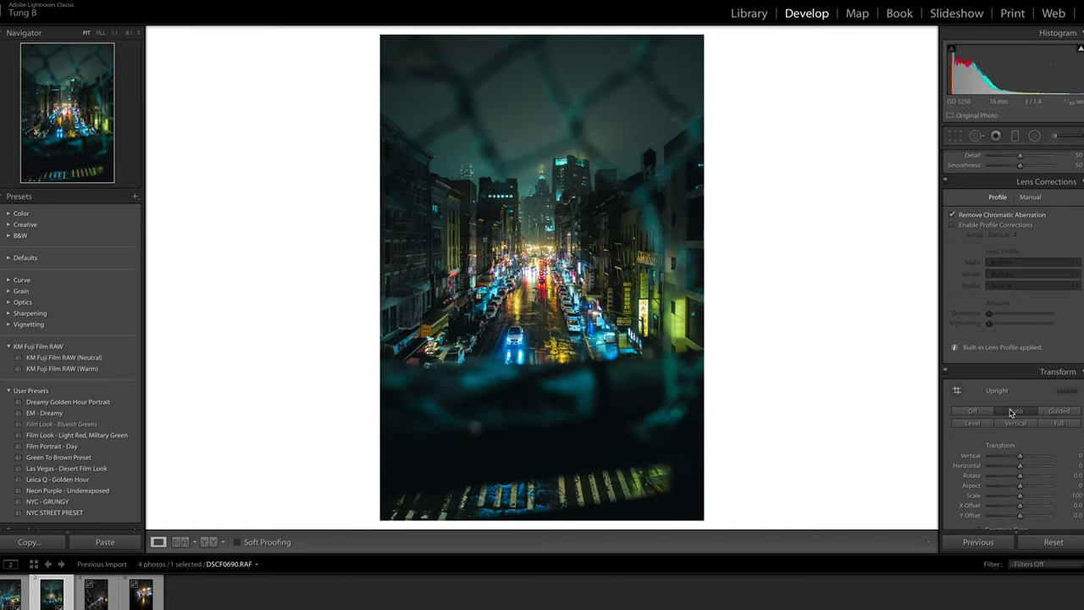
{"action": "left_click", "coordinate": [954, 135]}
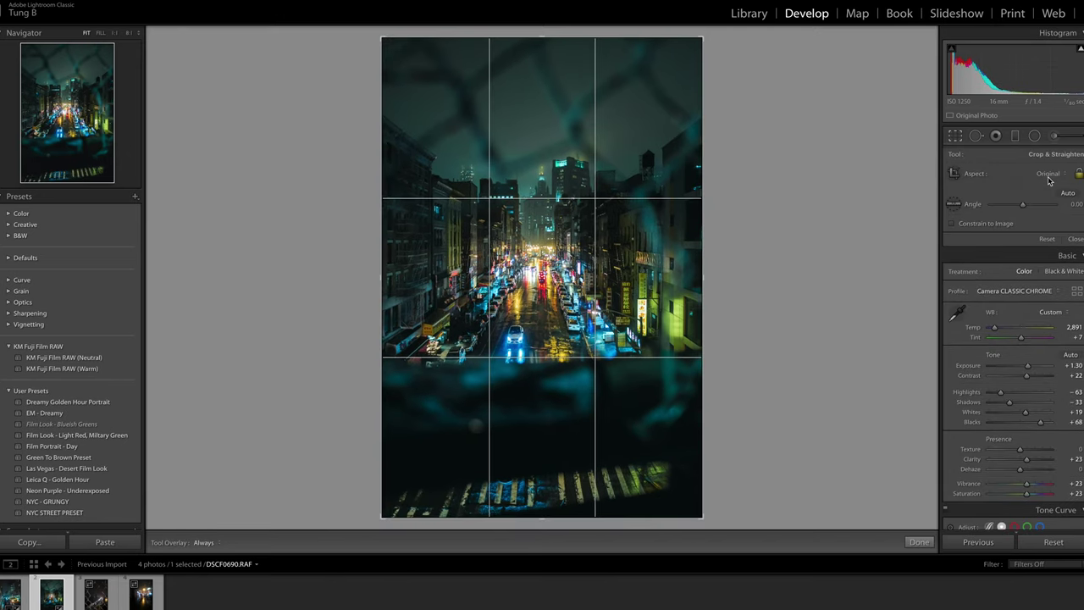
{"action": "left_click", "coordinate": [1048, 174]}
{"action": "left_click", "coordinate": [1020, 203]}
{"action": "left_click_drag", "start_coordinate": [580, 253], "coordinate": [585, 288]}
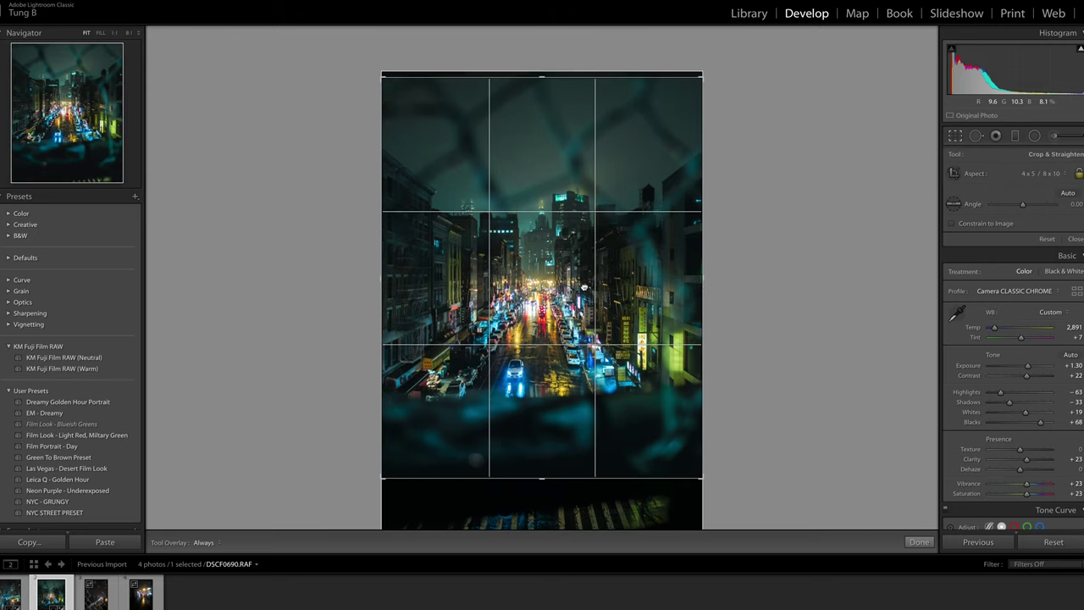
{"action": "key", "text": "Return"}
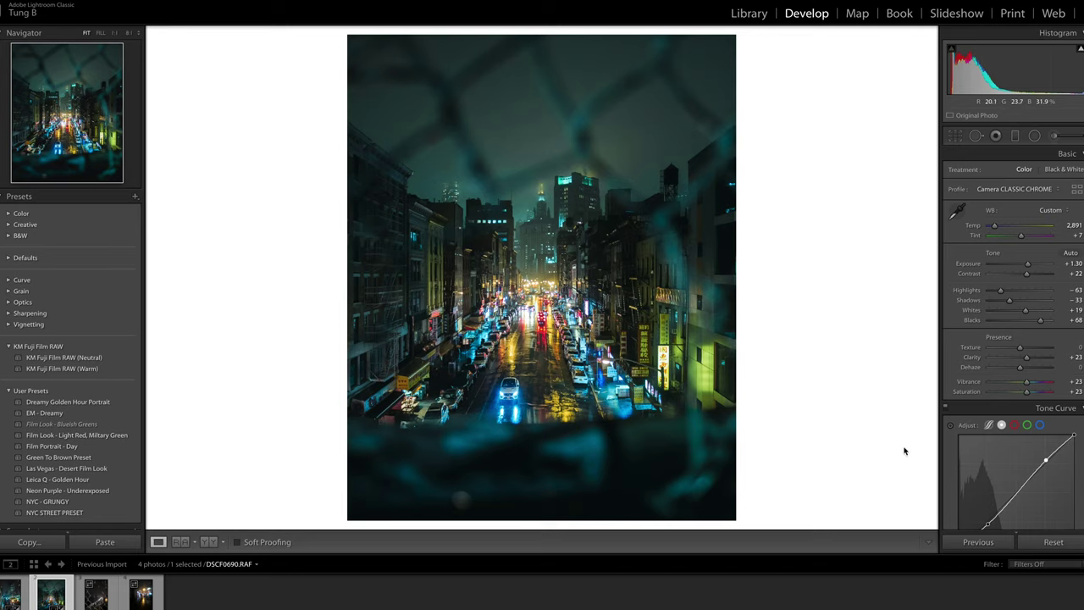
- Set exposure to +0.65, highlights to -71, shadows to +43, whites to +36 and blacks to +100
{"action": "left_click", "coordinate": [538, 280]}
{"action": "left_click", "coordinate": [599, 235]}
{"action": "left_click_drag", "start_coordinate": [1001, 291], "coordinate": [1025, 312]}
{"action": "left_click_drag", "start_coordinate": [1027, 263], "coordinate": [1050, 321]}
{"action": "left_click_drag", "start_coordinate": [988, 290], "coordinate": [1002, 290]}
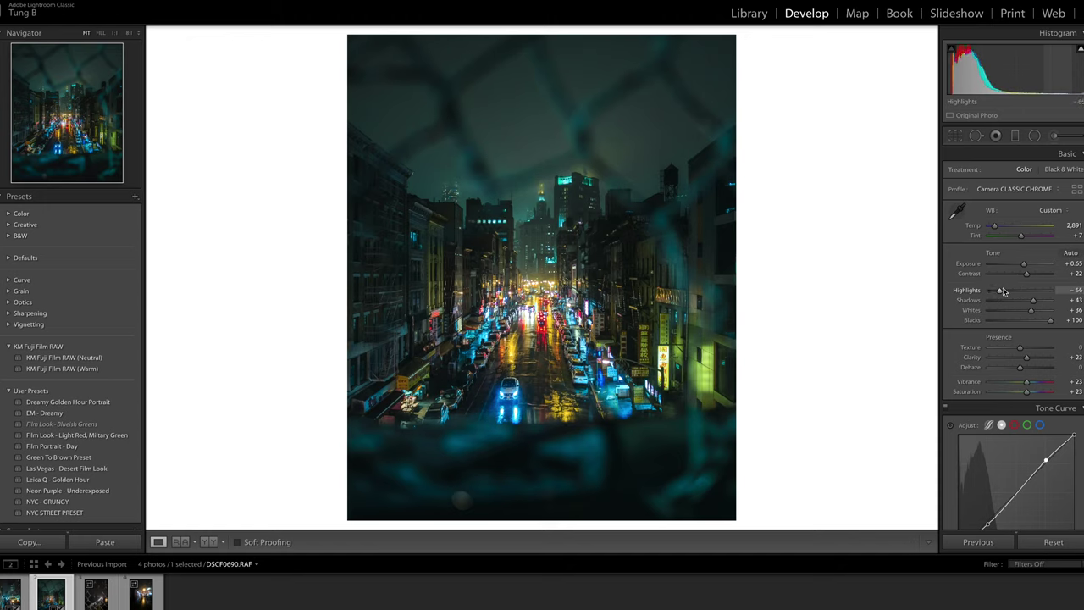
- Add a post-crop vignette with an amount of -10
{"action": "scroll", "coordinate": [1007, 312], "scroll_direction": "down", "scroll_amount": 8}
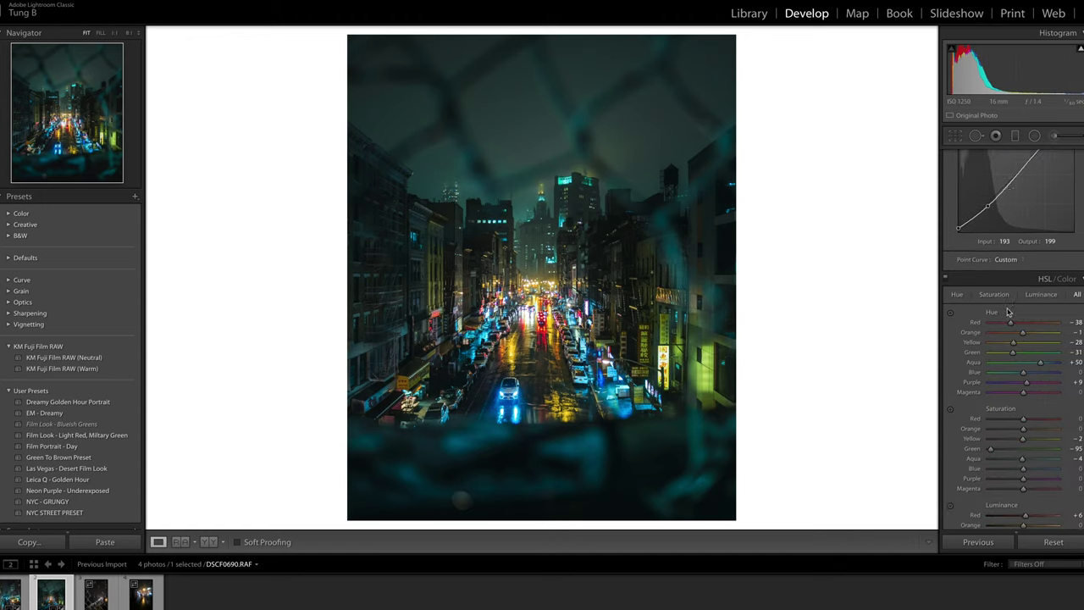
{"action": "scroll", "coordinate": [1008, 313], "scroll_direction": "down", "scroll_amount": 3}
{"action": "scroll", "coordinate": [1000, 339], "scroll_direction": "down", "scroll_amount": 2}
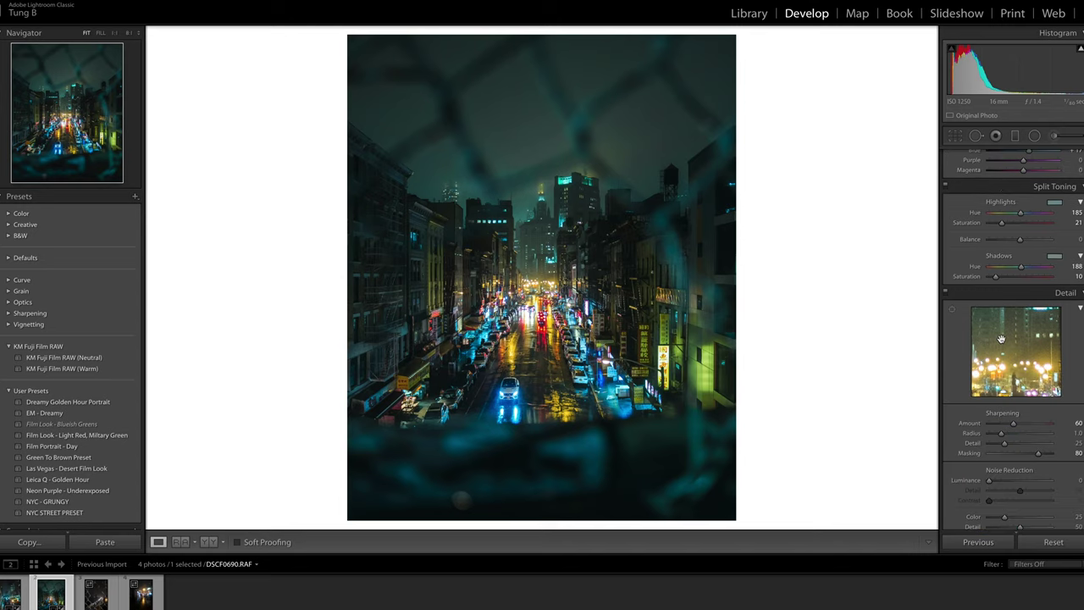
{"action": "scroll", "coordinate": [1001, 339], "scroll_direction": "down", "scroll_amount": 8}
{"action": "scroll", "coordinate": [1002, 341], "scroll_direction": "up", "scroll_amount": 1}
{"action": "left_click_drag", "start_coordinate": [1019, 287], "coordinate": [1016, 288]}
- Place a large oval radial filter over the middle of the street and invert its mask to affect the inside
{"action": "scroll", "coordinate": [1017, 288], "scroll_direction": "up", "scroll_amount": 8}
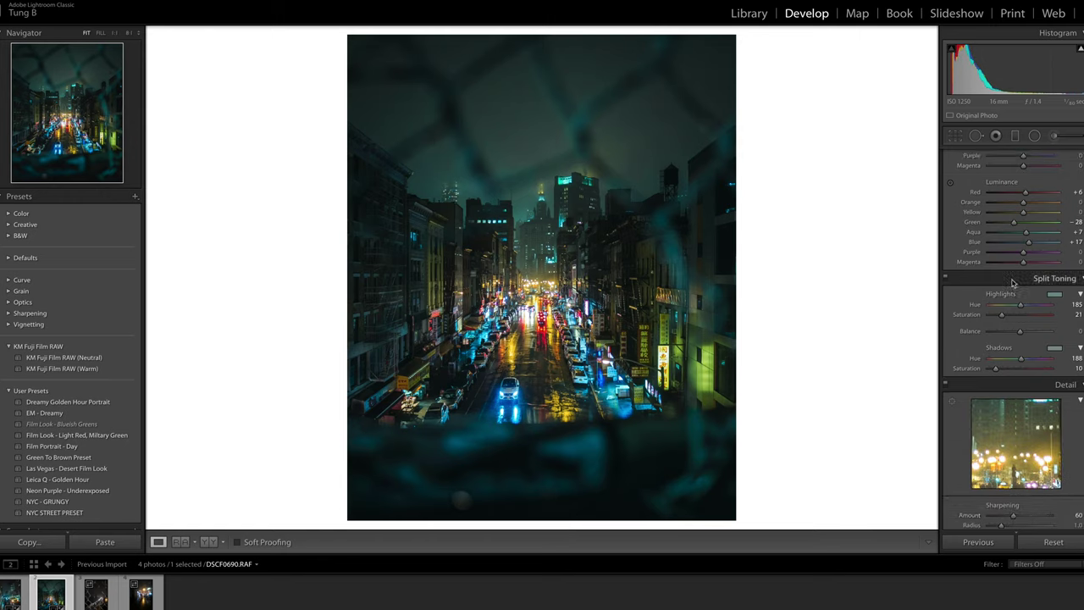
{"action": "left_click", "coordinate": [1034, 136]}
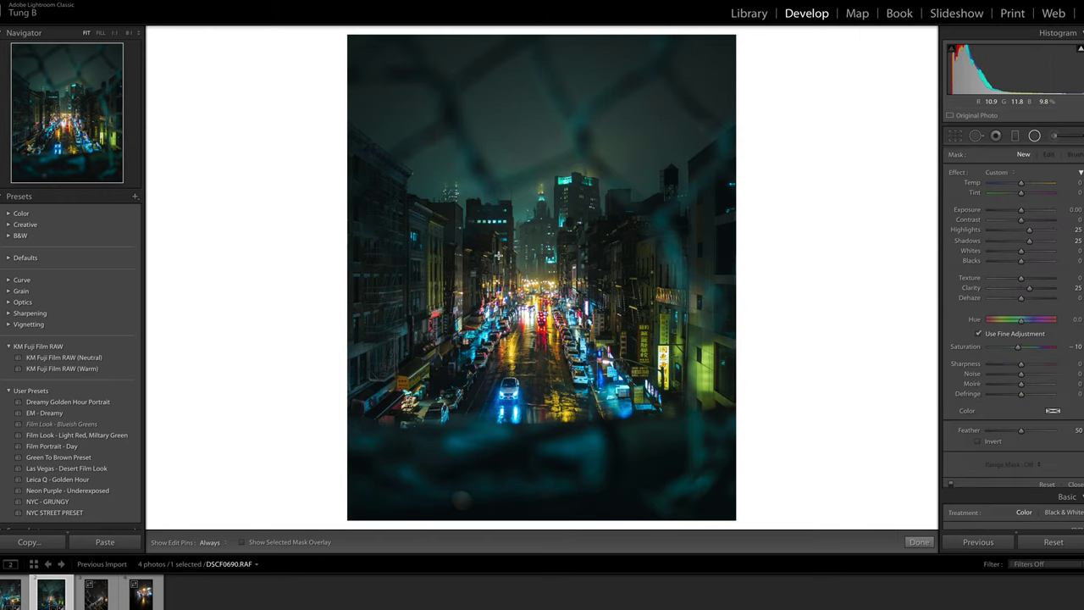
{"action": "mouse_move", "coordinate": [498, 235]}
{"action": "left_mouse_down"}
{"action": "mouse_move", "coordinate": [575, 323]}
{"action": "mouse_move", "coordinate": [611, 385]}
{"action": "mouse_move", "coordinate": [634, 390]}
{"action": "left_mouse_up"}
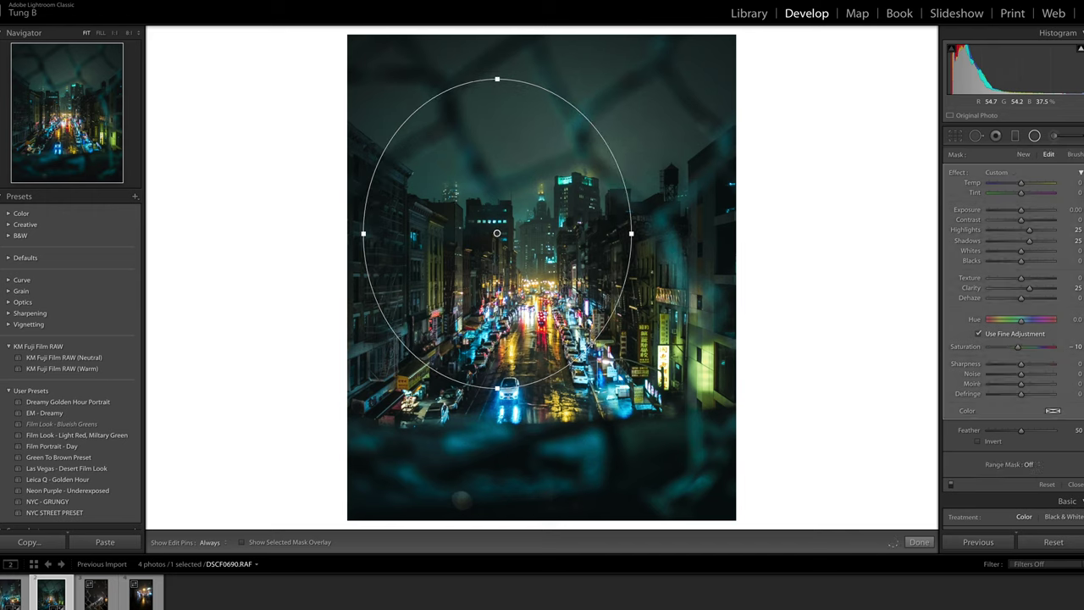
{"action": "left_click_drag", "start_coordinate": [496, 235], "coordinate": [537, 293]}
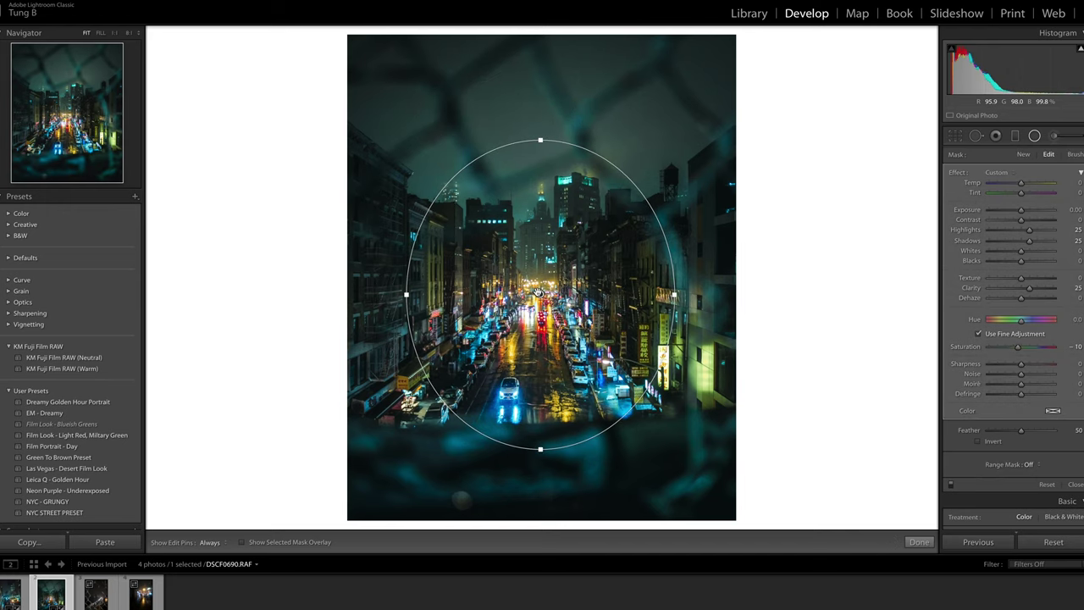
{"action": "key", "text": "o"}
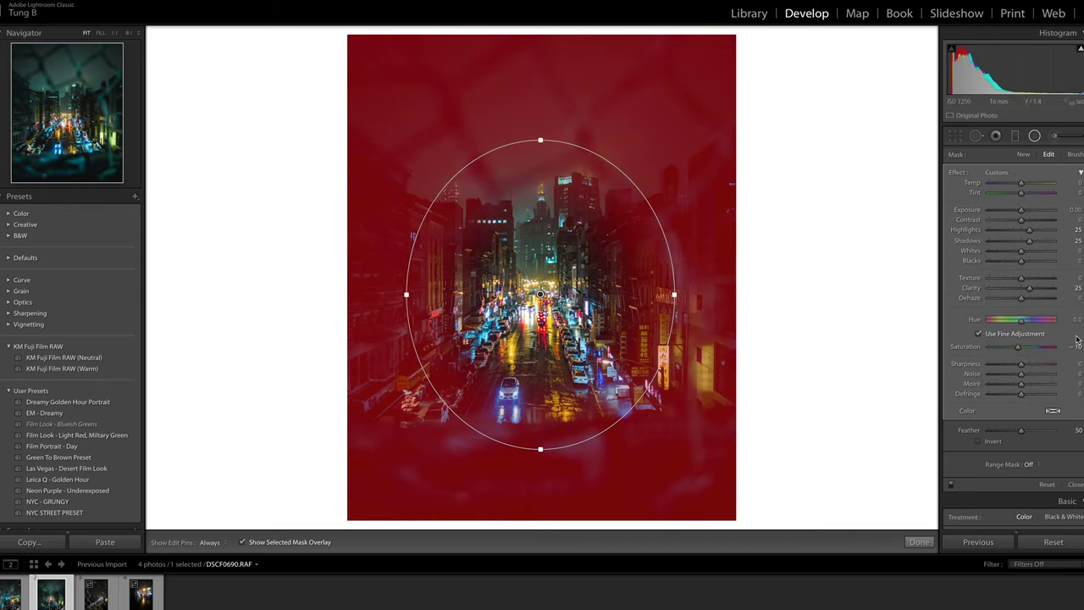
{"action": "left_click", "coordinate": [978, 440]}
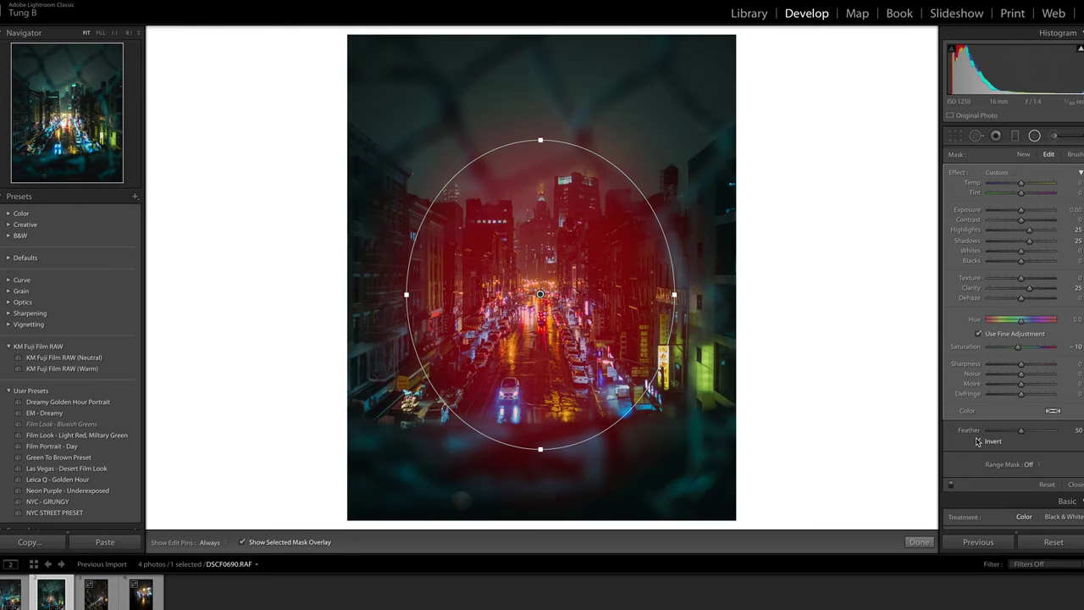
{"action": "key", "text": "o"}
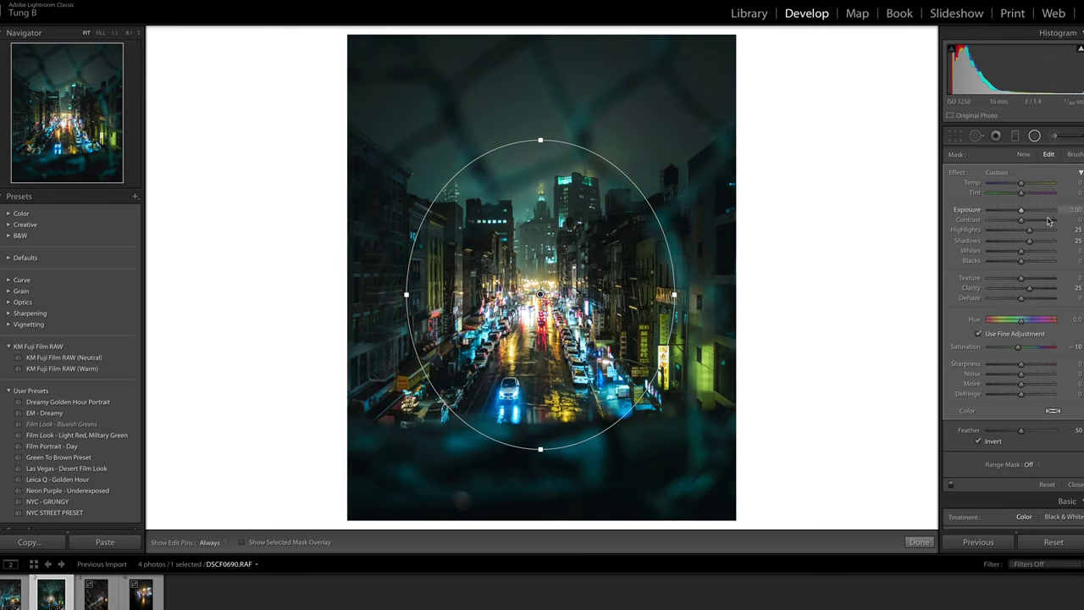
- Reset the radial filter's highlights, shadows and clarity to 0, set its exposure to 0.10 and finish the filter
{"action": "double_click", "coordinate": [1028, 231]}
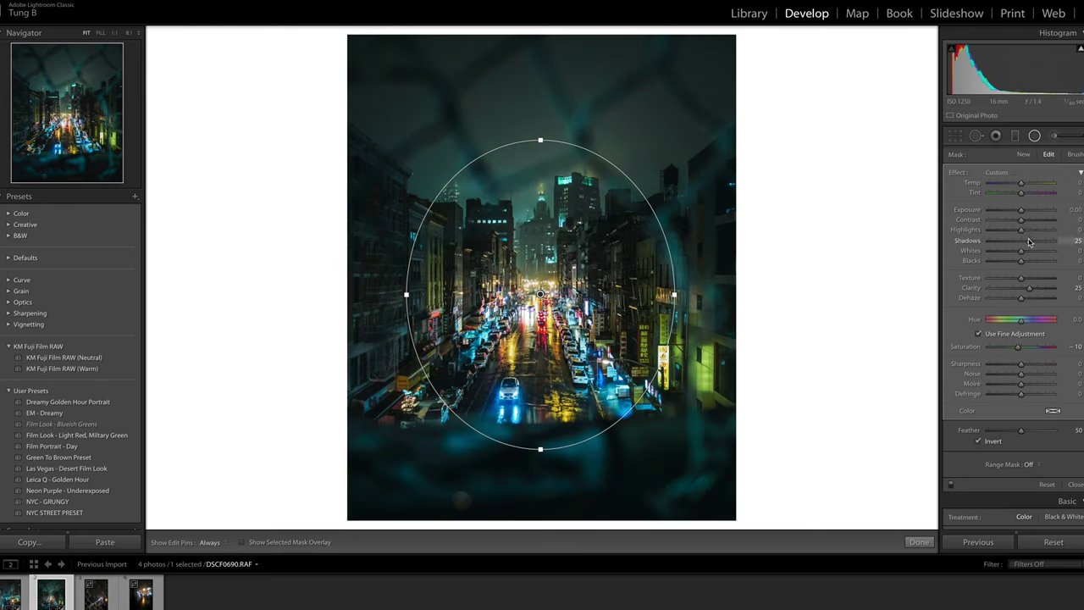
{"action": "double_click", "coordinate": [1029, 240]}
{"action": "double_click", "coordinate": [1029, 289]}
{"action": "left_click", "coordinate": [1074, 209]}
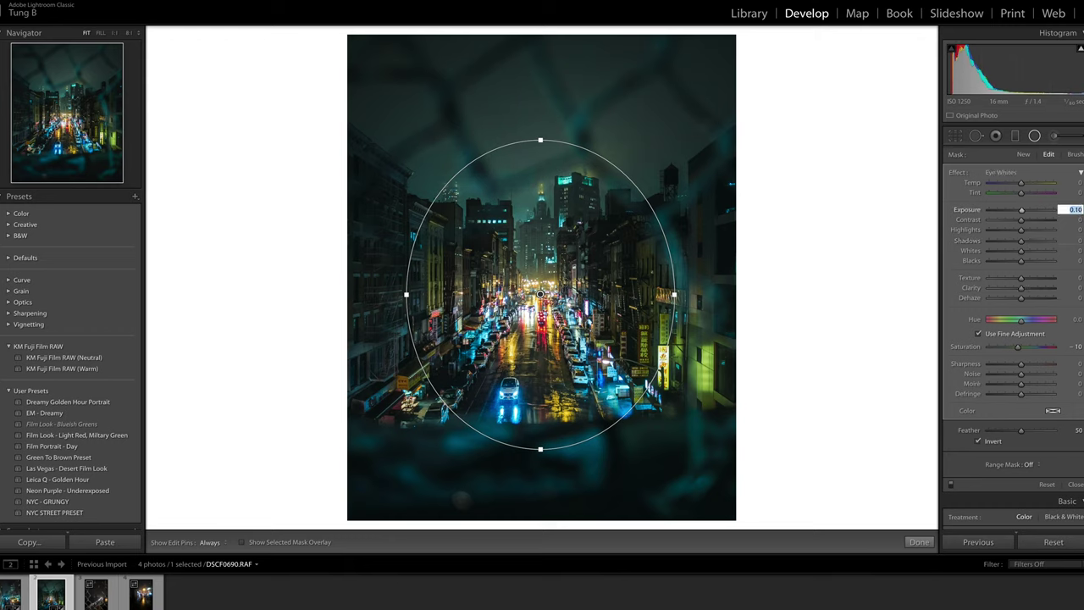
{"action": "left_click", "coordinate": [920, 542]}
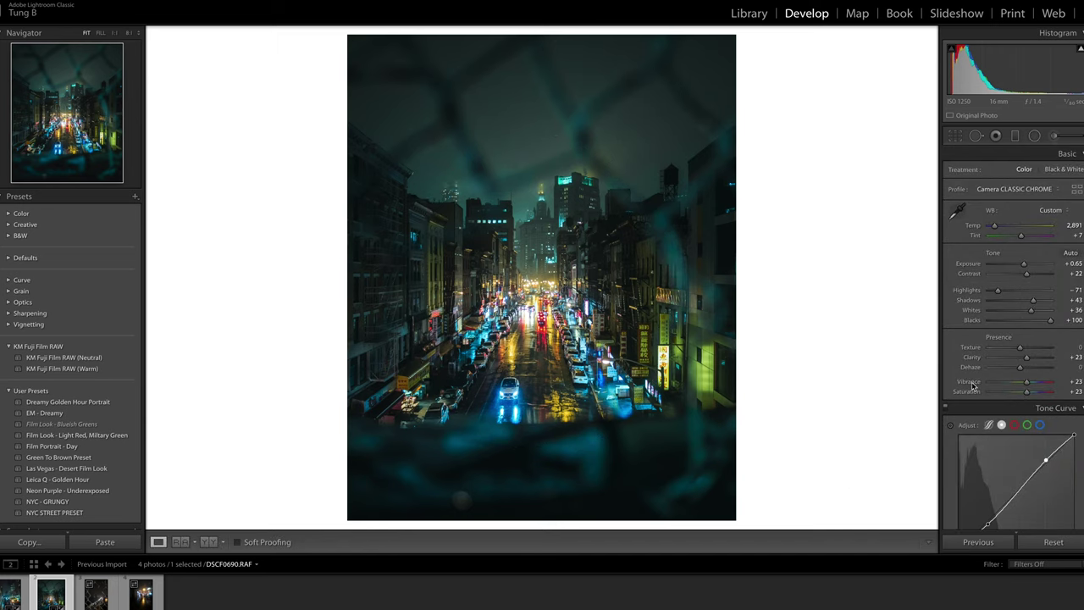
- Calibrate red primary saturation to -8, green hue to +22 and saturation to +12, blue hue to -46 and saturation to -15, and compare with the original
{"action": "scroll", "coordinate": [973, 386], "scroll_direction": "down", "scroll_amount": 20}
{"action": "scroll", "coordinate": [972, 386], "scroll_direction": "down", "scroll_amount": 5}
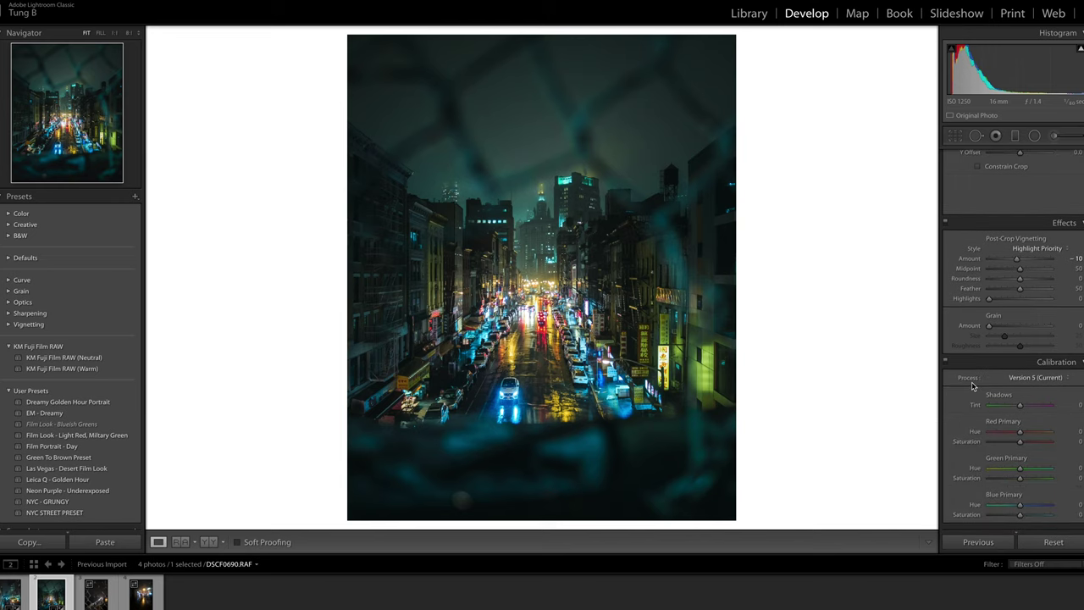
{"action": "scroll", "coordinate": [986, 423], "scroll_direction": "up", "scroll_amount": 2}
{"action": "scroll", "coordinate": [1007, 466], "scroll_direction": "down", "scroll_amount": 2}
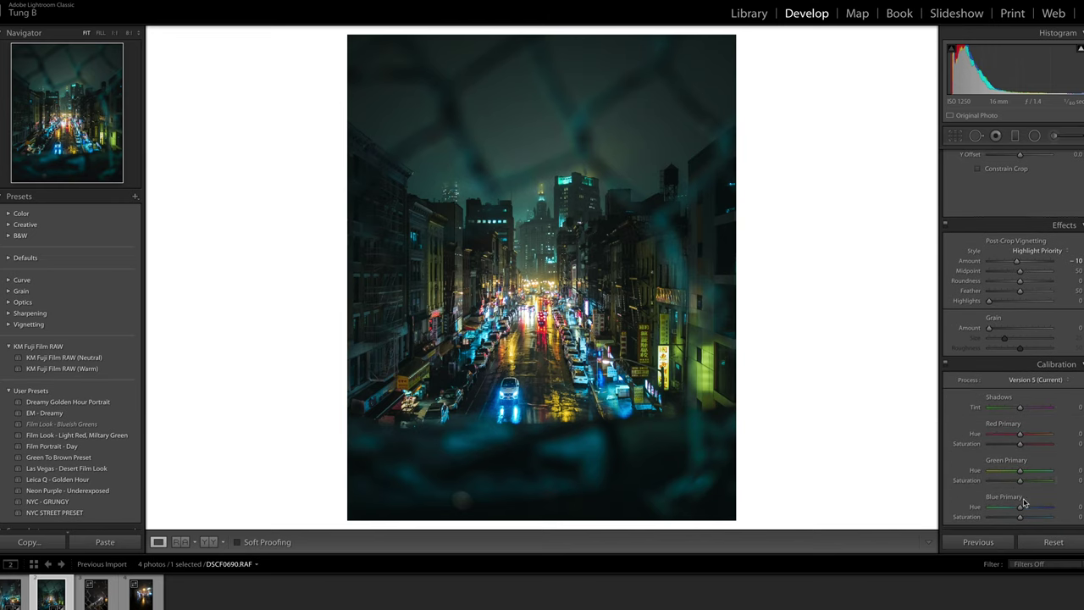
{"action": "mouse_move", "coordinate": [1019, 508]}
{"action": "left_mouse_down"}
{"action": "mouse_move", "coordinate": [995, 511]}
{"action": "mouse_move", "coordinate": [1033, 506]}
{"action": "mouse_move", "coordinate": [1007, 508]}
{"action": "left_mouse_up"}
{"action": "mouse_move", "coordinate": [1020, 471]}
{"action": "left_mouse_down"}
{"action": "mouse_move", "coordinate": [1011, 474]}
{"action": "mouse_move", "coordinate": [1041, 485]}
{"action": "mouse_move", "coordinate": [997, 488]}
{"action": "mouse_move", "coordinate": [1032, 481]}
{"action": "left_mouse_up"}
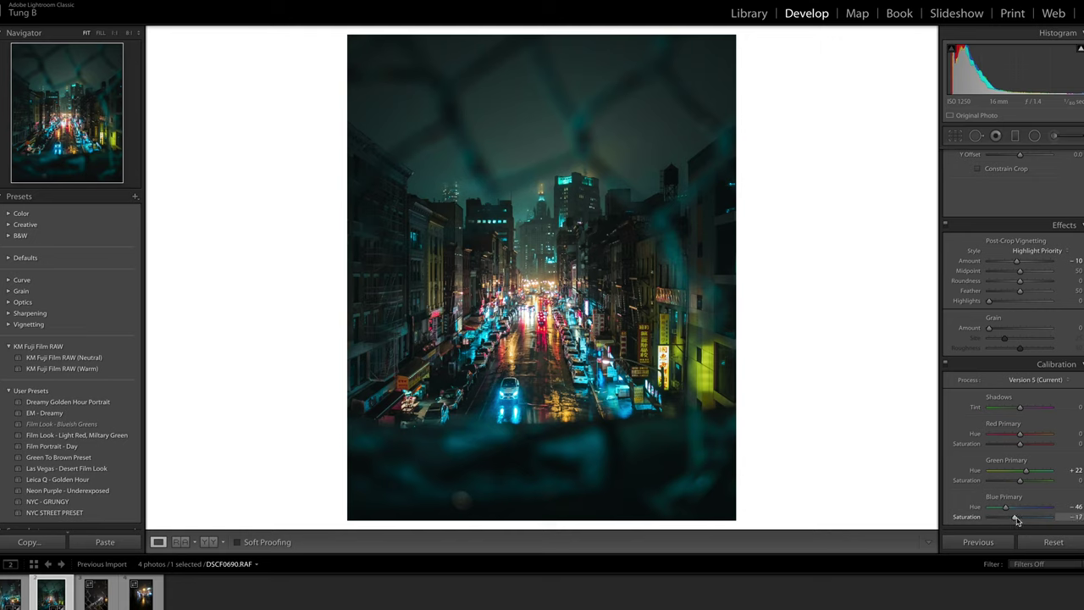
{"action": "left_click_drag", "start_coordinate": [1020, 444], "coordinate": [1019, 446]}
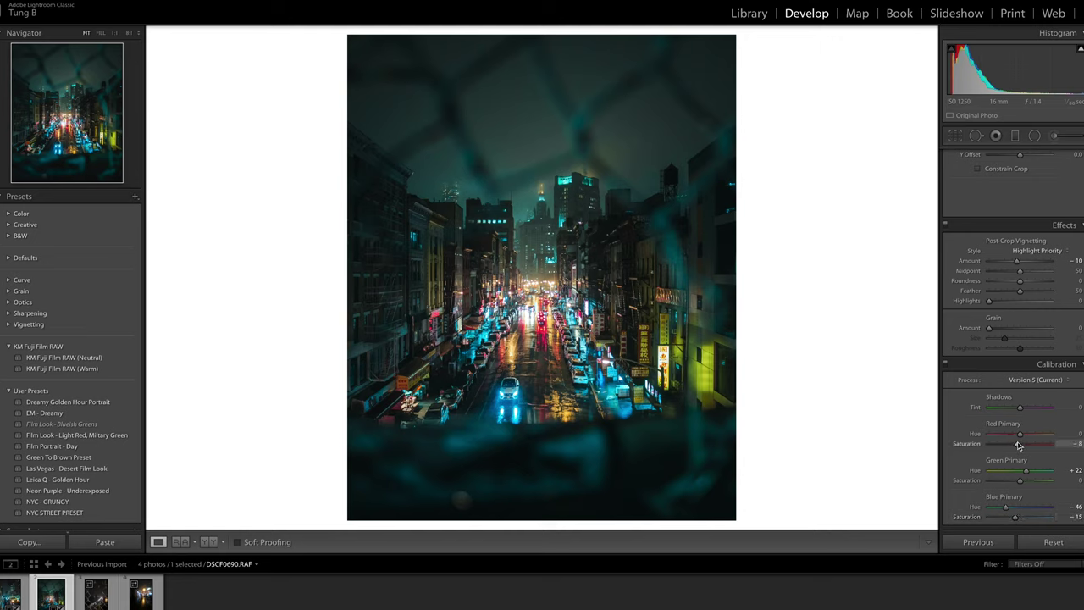
{"action": "left_click_drag", "start_coordinate": [1023, 485], "coordinate": [1027, 486]}
{"action": "key", "text": "backslash"}
{"action": "key", "text": "backslash"}
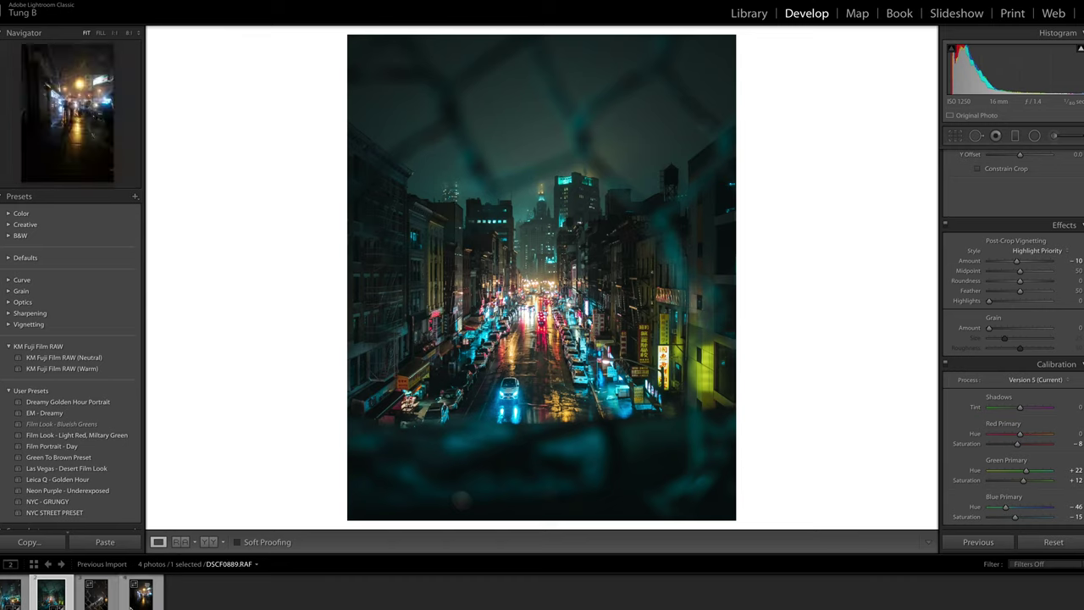
- Open the third photo, showing the bridge and highway through the fence, and inspect the bridge up close
{"action": "left_click", "coordinate": [90, 601]}
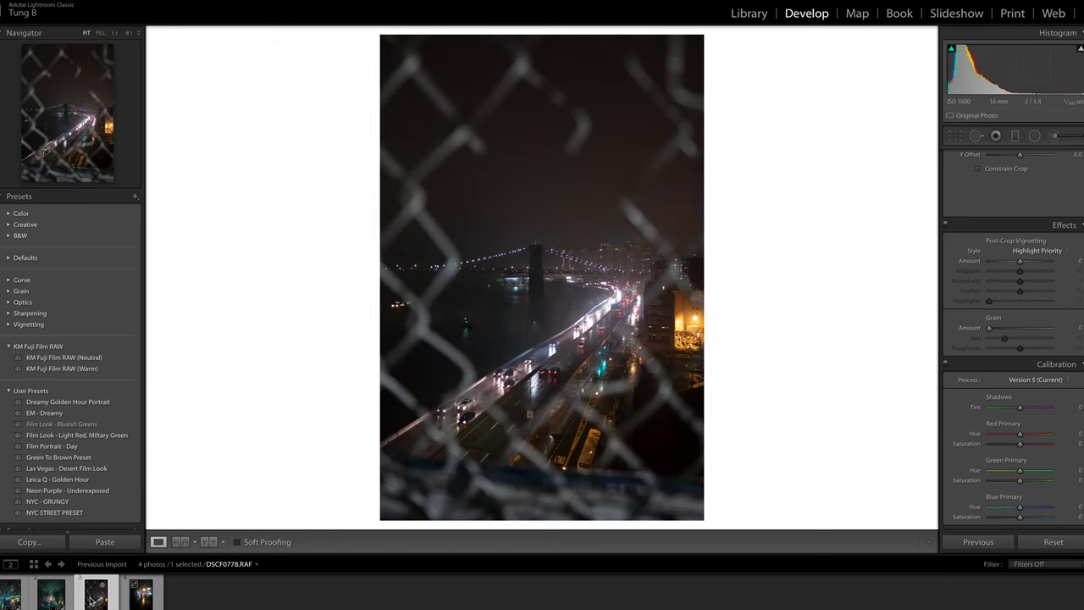
{"action": "left_click", "coordinate": [538, 266]}
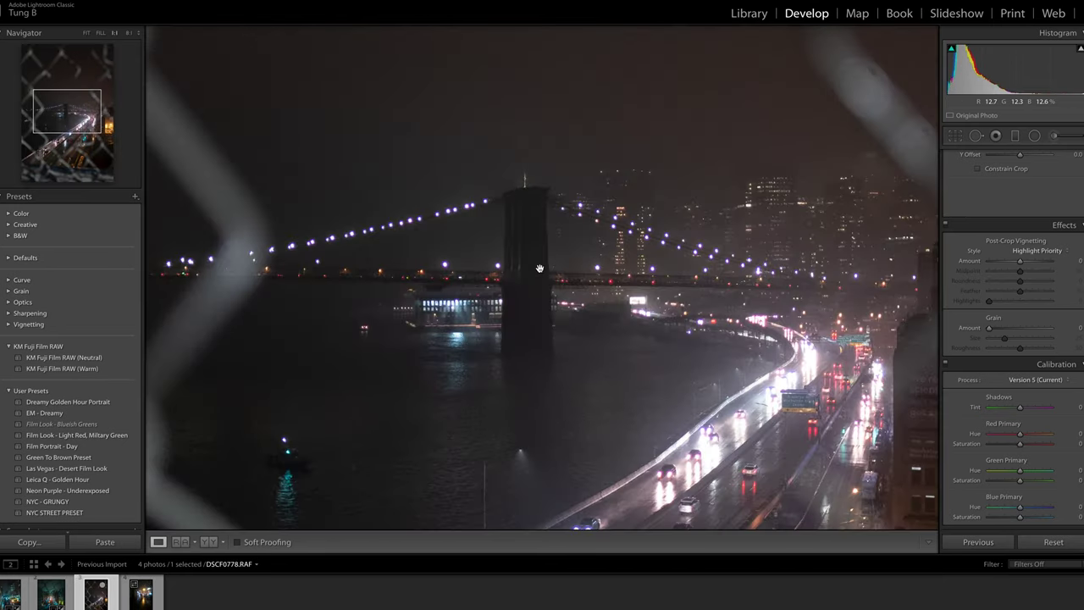
{"action": "left_click", "coordinate": [539, 269]}
{"action": "left_click", "coordinate": [540, 269]}
{"action": "left_click", "coordinate": [540, 270]}
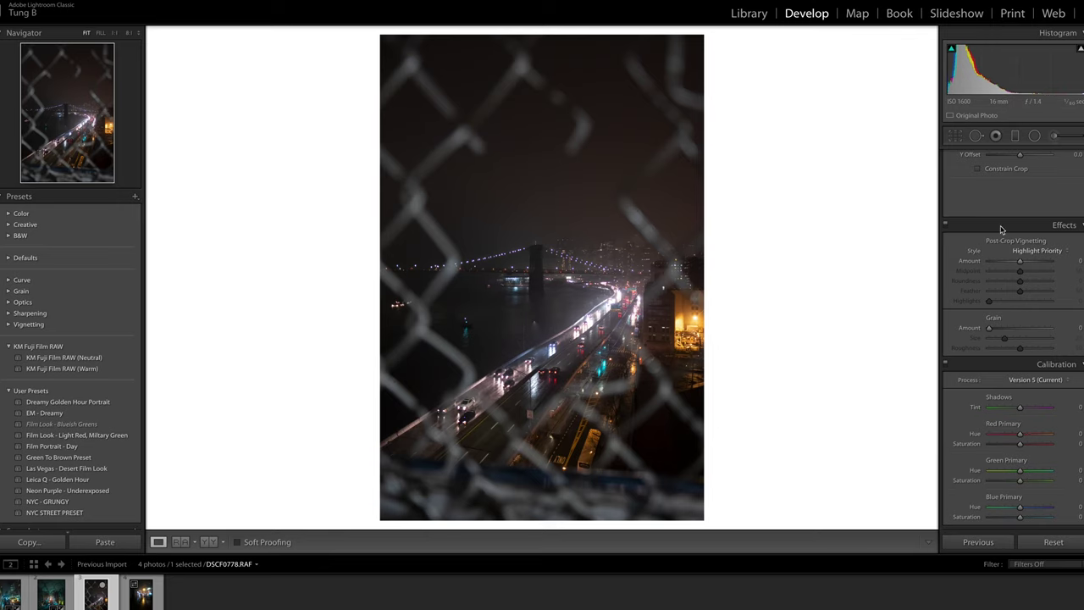
- Apply the Camera CLASSIC CHROME profile to the bridge photo and set its exposure to +0.85
{"action": "scroll", "coordinate": [1074, 322], "scroll_direction": "up", "scroll_amount": 15}
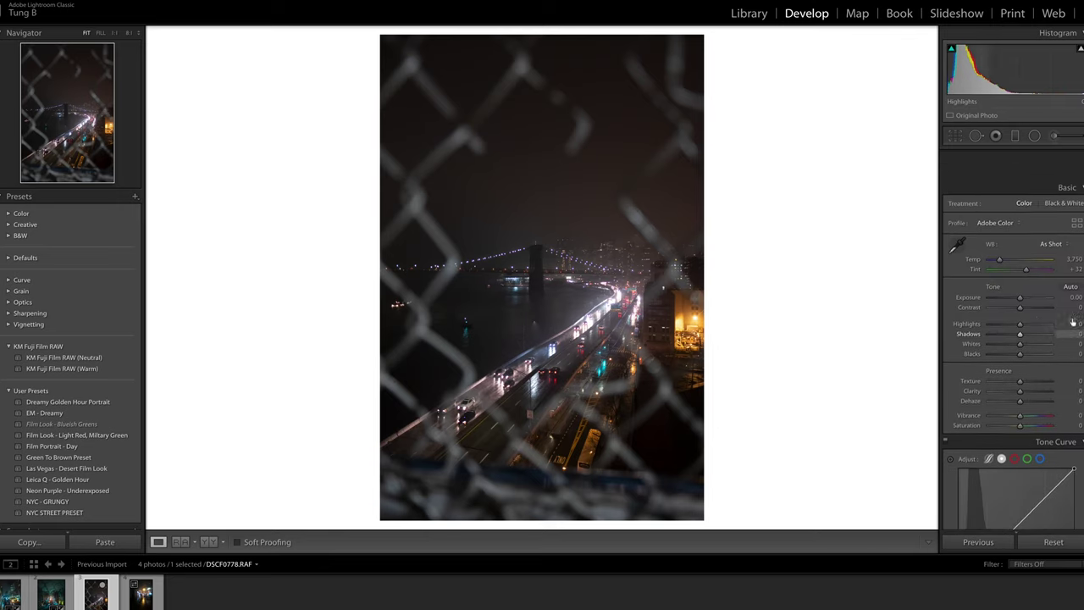
{"action": "left_click", "coordinate": [999, 189]}
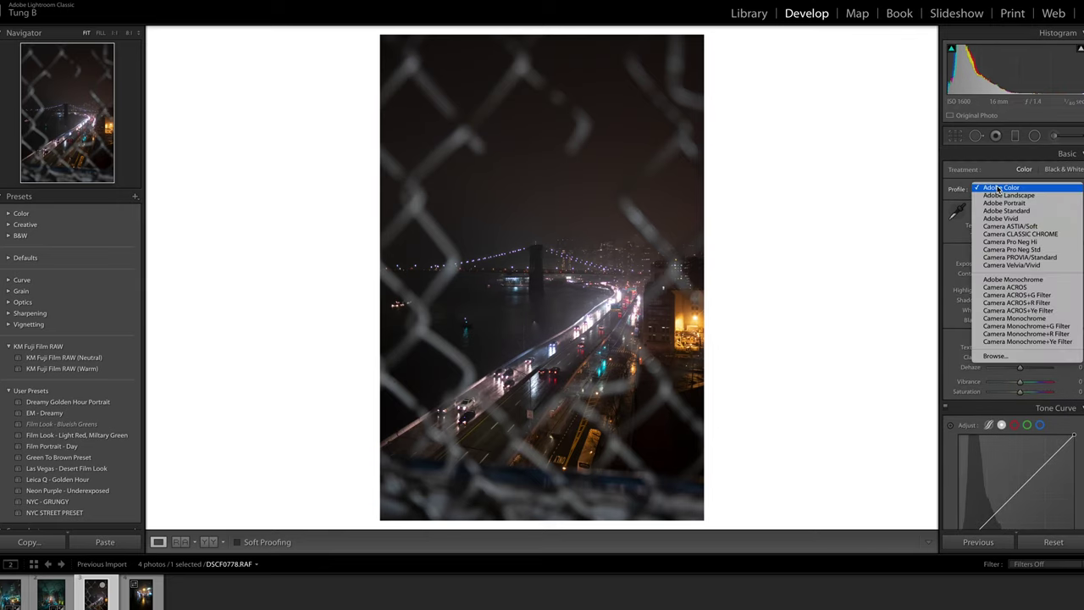
{"action": "left_click", "coordinate": [1020, 233]}
{"action": "left_click_drag", "start_coordinate": [1020, 264], "coordinate": [1024, 267]}
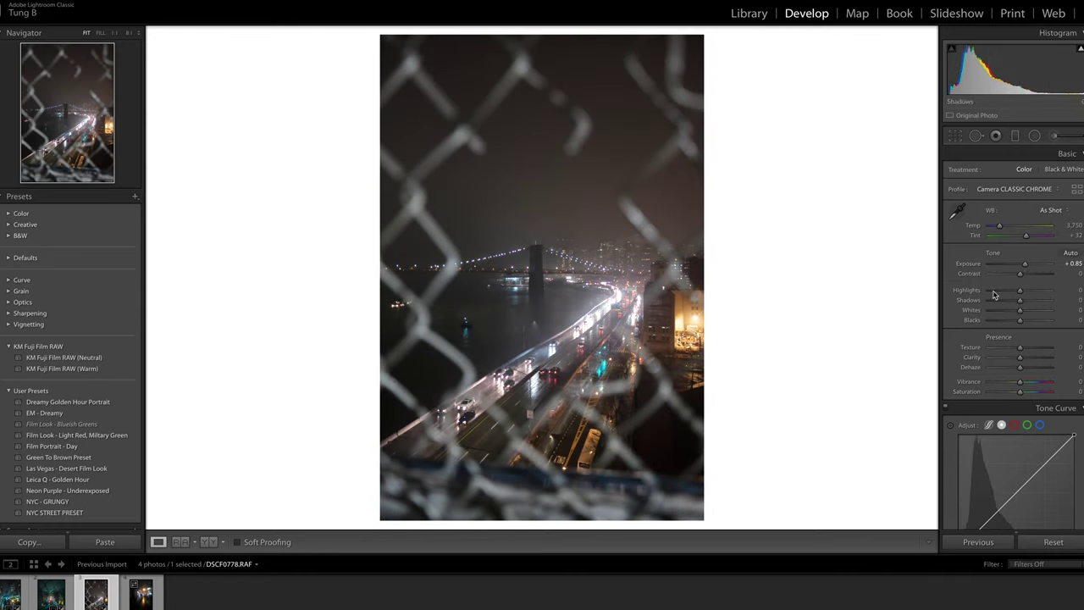
- Crop the bridge photo to 4 x 5 / 8 x 10, trimming the fence bottom and tightening the frame slightly
{"action": "left_click", "coordinate": [954, 138]}
{"action": "left_click", "coordinate": [1048, 174]}
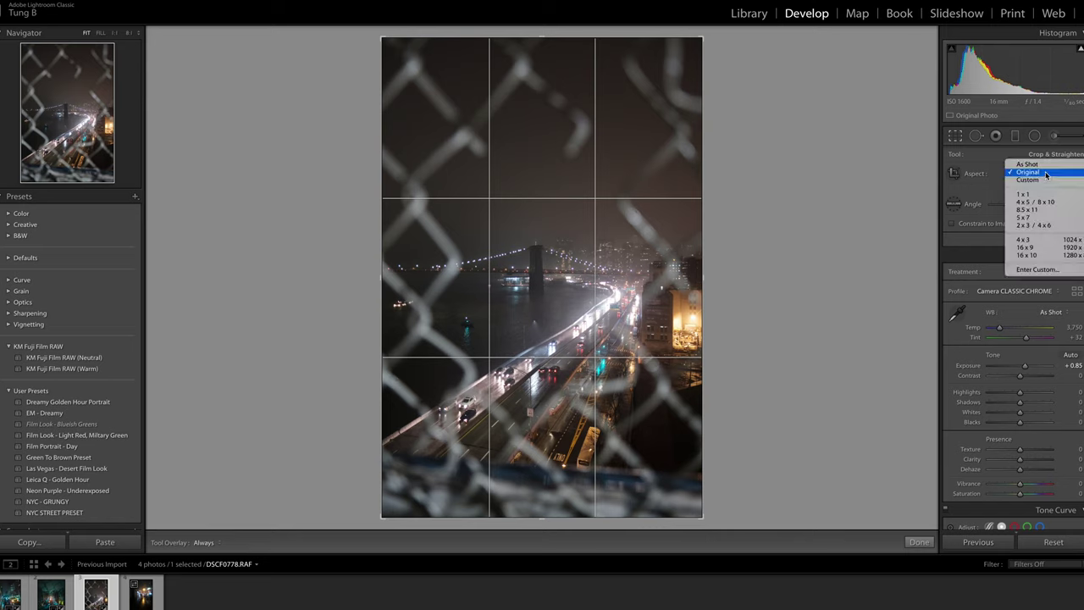
{"action": "left_click", "coordinate": [1036, 205]}
{"action": "left_click_drag", "start_coordinate": [649, 198], "coordinate": [652, 207]}
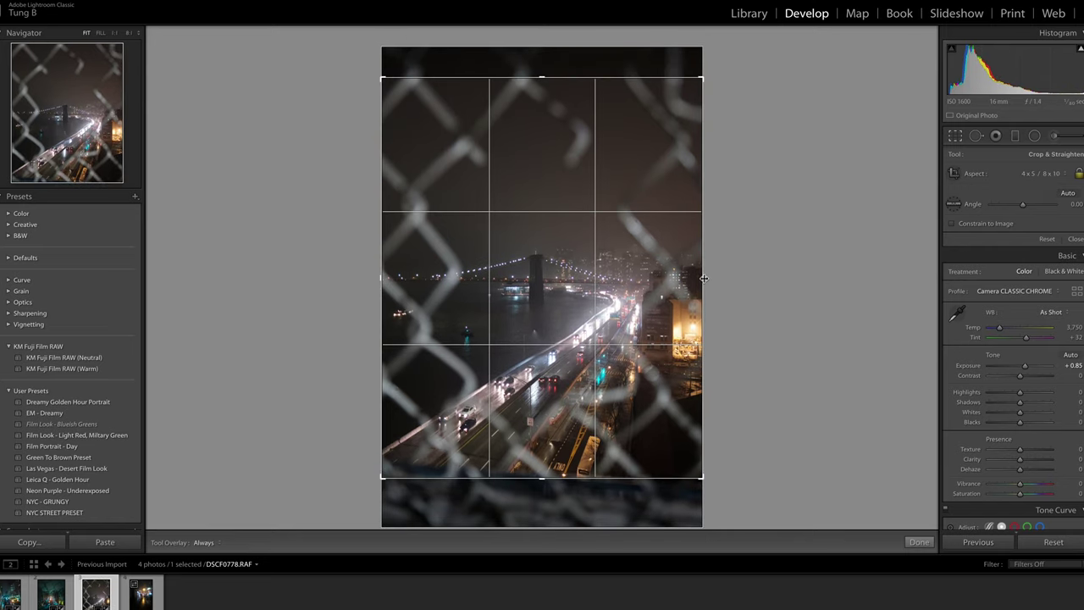
{"action": "left_click_drag", "start_coordinate": [704, 278], "coordinate": [697, 278]}
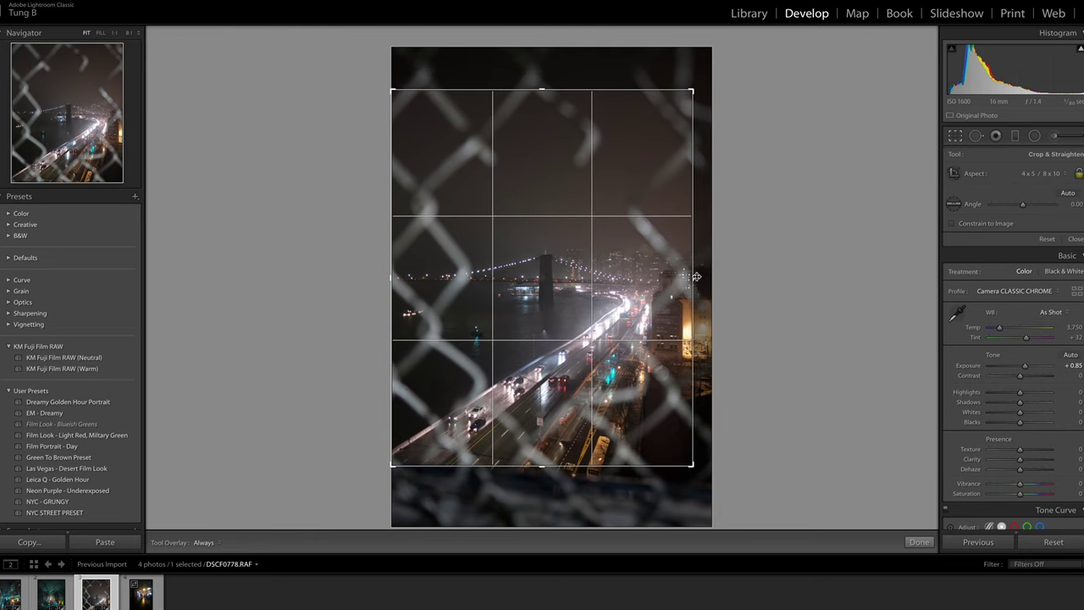
{"action": "key", "text": "Return"}
- Set contrast to +23, highlights to -92, shadows to +59, whites to +9 and blacks to -38
{"action": "scroll", "coordinate": [1050, 365], "scroll_direction": "down", "scroll_amount": 5}
{"action": "scroll", "coordinate": [1050, 366], "scroll_direction": "up", "scroll_amount": 3}
{"action": "scroll", "coordinate": [1050, 366], "scroll_direction": "up", "scroll_amount": 3}
{"action": "left_click_drag", "start_coordinate": [1019, 291], "coordinate": [1023, 313]}
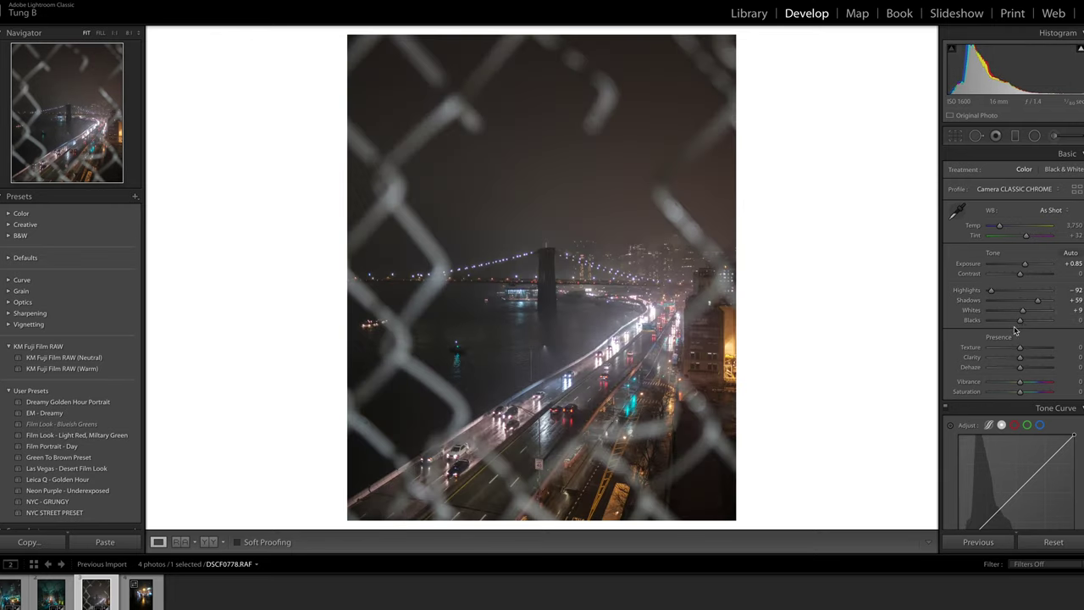
{"action": "left_click_drag", "start_coordinate": [1016, 320], "coordinate": [1007, 320]}
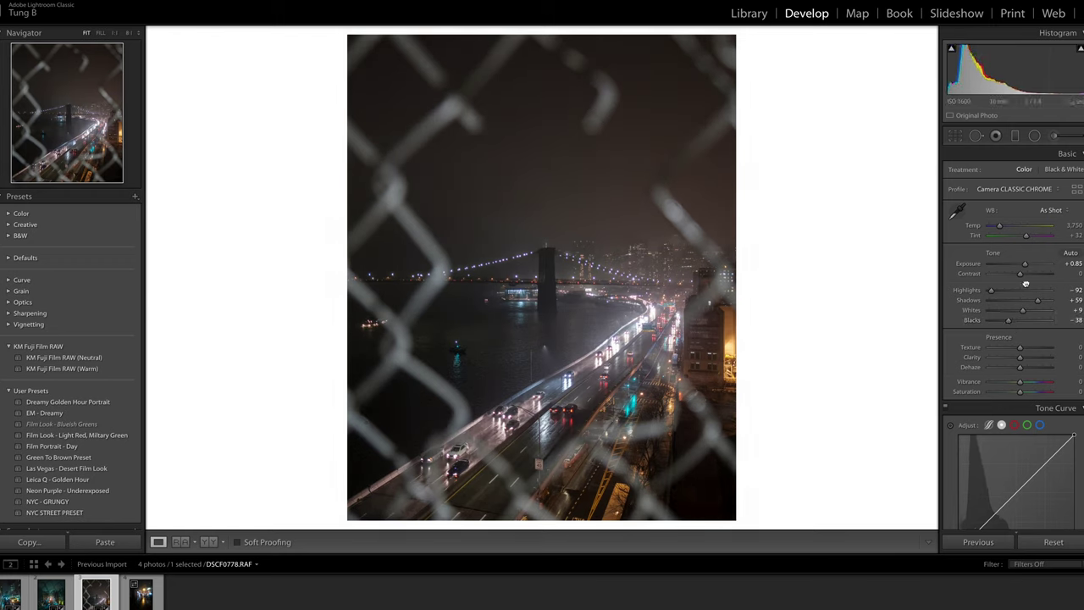
{"action": "left_click_drag", "start_coordinate": [1019, 273], "coordinate": [1026, 280]}
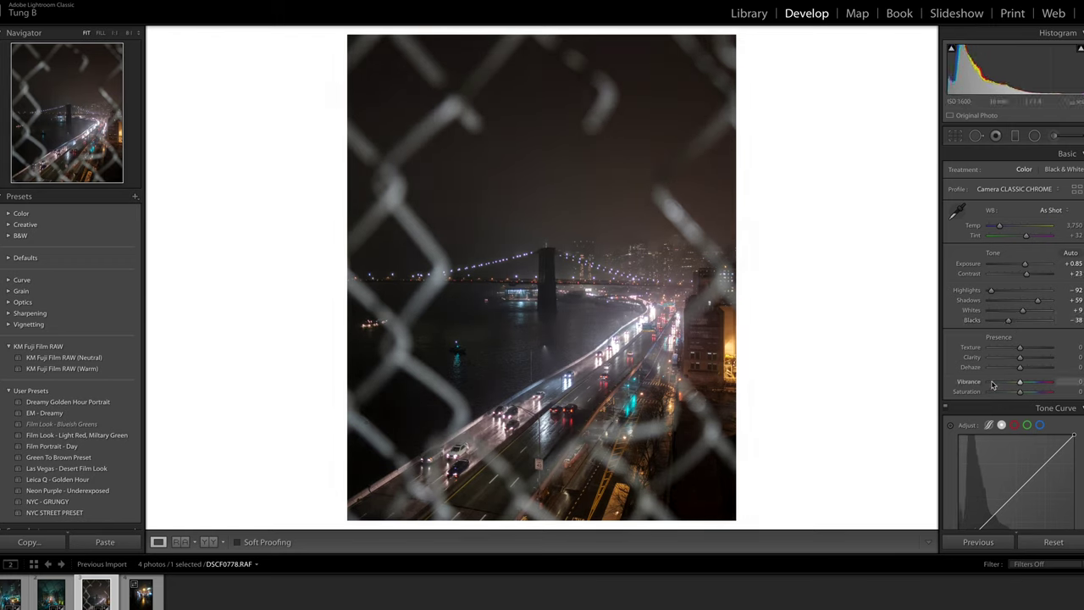
- Cool the bridge photo's white balance to Temp 3,312 and Tint +8, with blacks at -48 and whites at +12
{"action": "scroll", "coordinate": [1028, 313], "scroll_direction": "down", "scroll_amount": 2}
{"action": "scroll", "coordinate": [1007, 370], "scroll_direction": "up", "scroll_amount": 2}
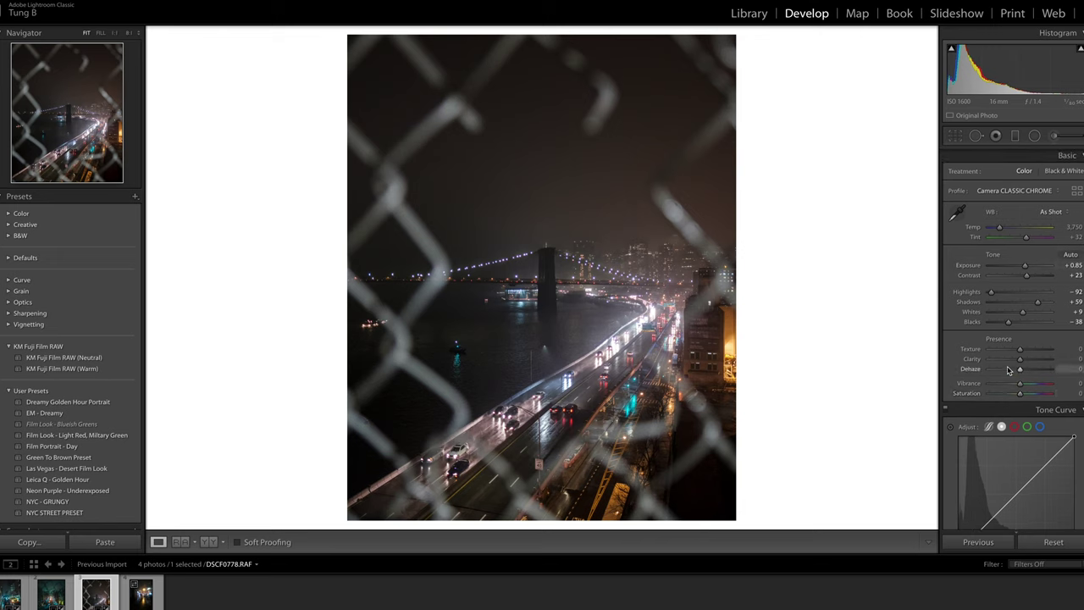
{"action": "left_click", "coordinate": [562, 245]}
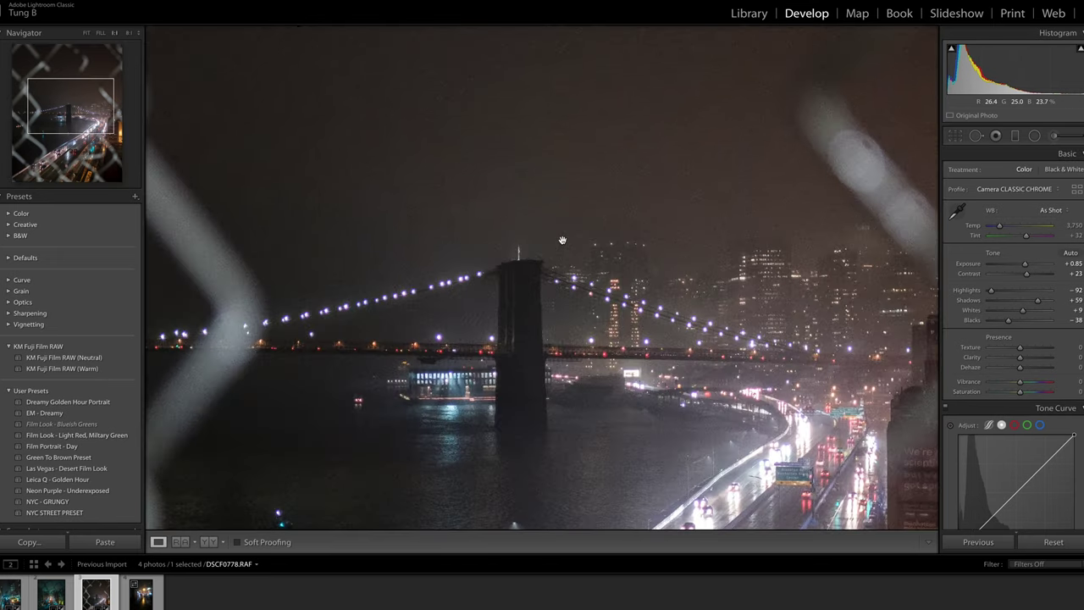
{"action": "left_click", "coordinate": [660, 232]}
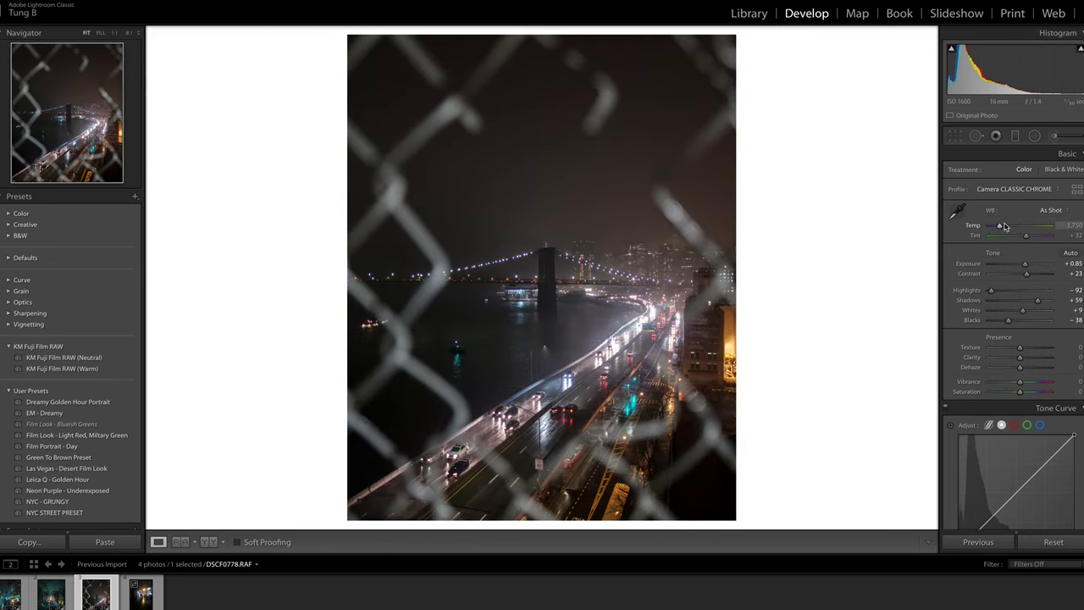
{"action": "left_click_drag", "start_coordinate": [1000, 227], "coordinate": [999, 227]}
{"action": "left_click_drag", "start_coordinate": [1025, 238], "coordinate": [998, 228]}
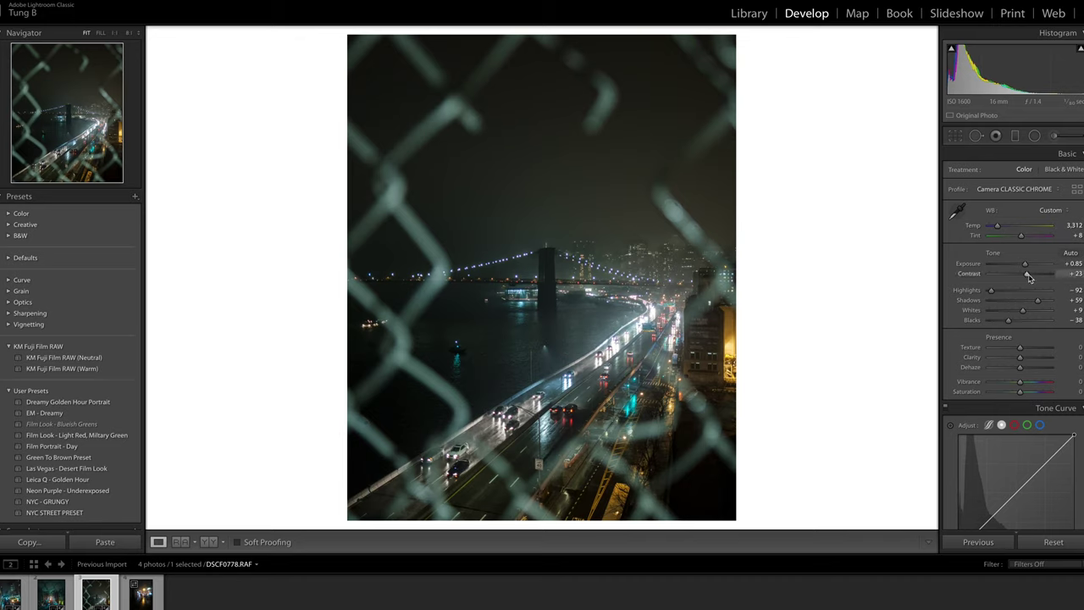
{"action": "left_click_drag", "start_coordinate": [1008, 326], "coordinate": [1023, 311]}
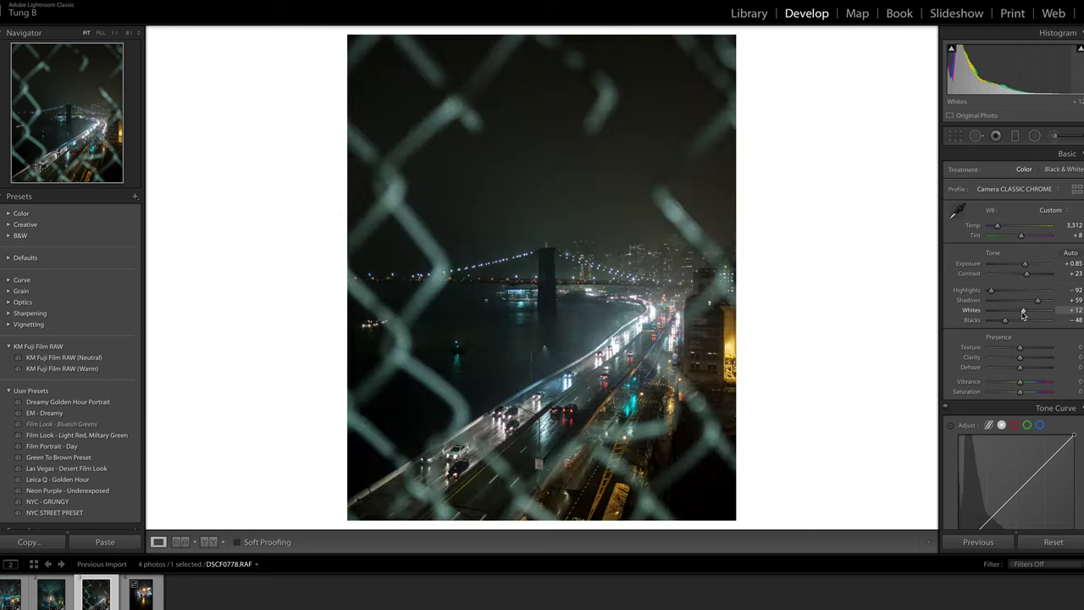
- Set clarity, vibrance and saturation each to +23
{"action": "left_click", "coordinate": [1069, 356]}
{"action": "type", "text": "23"}
{"action": "key", "text": "Return"}
{"action": "left_click", "coordinate": [1076, 381]}
{"action": "type", "text": "23"}
{"action": "key", "text": "Return"}
{"action": "left_click", "coordinate": [1075, 391]}
{"action": "type", "text": "23"}
{"action": "key", "text": "Return"}
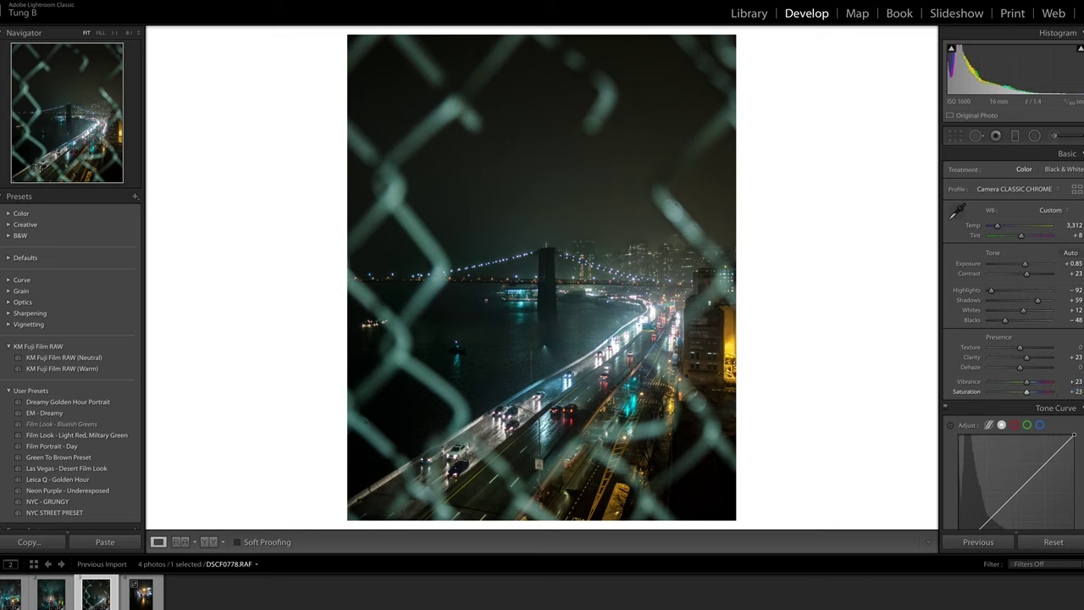
- Flatten the dark tones with shadows at -21 and blacks at +57, and set whites to +19
{"action": "scroll", "coordinate": [1064, 423], "scroll_direction": "down", "scroll_amount": 2}
{"action": "scroll", "coordinate": [1063, 441], "scroll_direction": "down", "scroll_amount": 2}
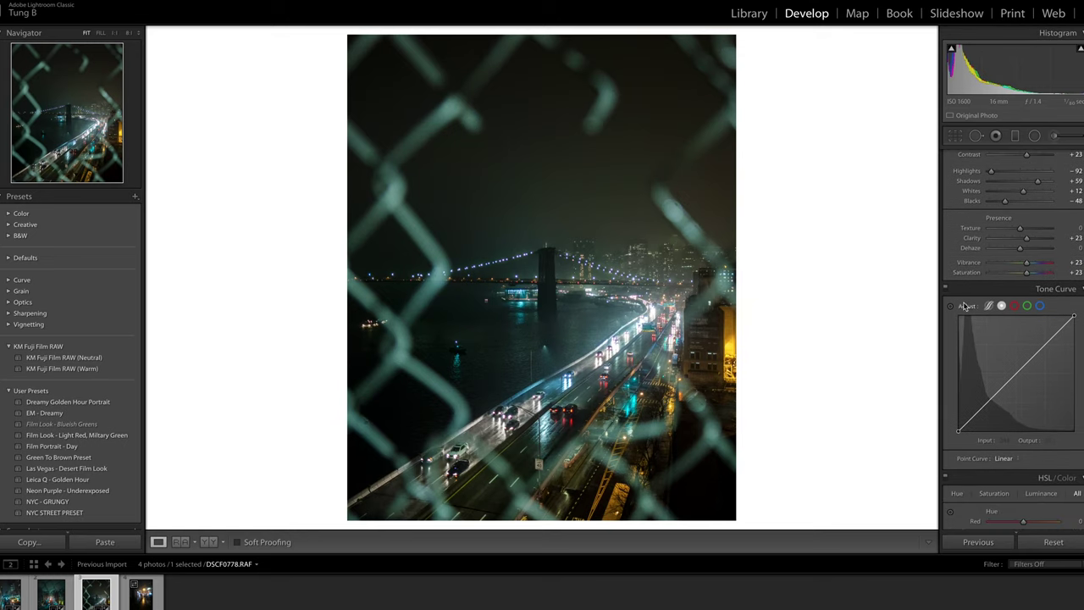
{"action": "scroll", "coordinate": [964, 307], "scroll_direction": "up", "scroll_amount": 2}
{"action": "left_click", "coordinate": [1072, 235]}
{"action": "type", "text": "100"}
{"action": "key", "text": "Return"}
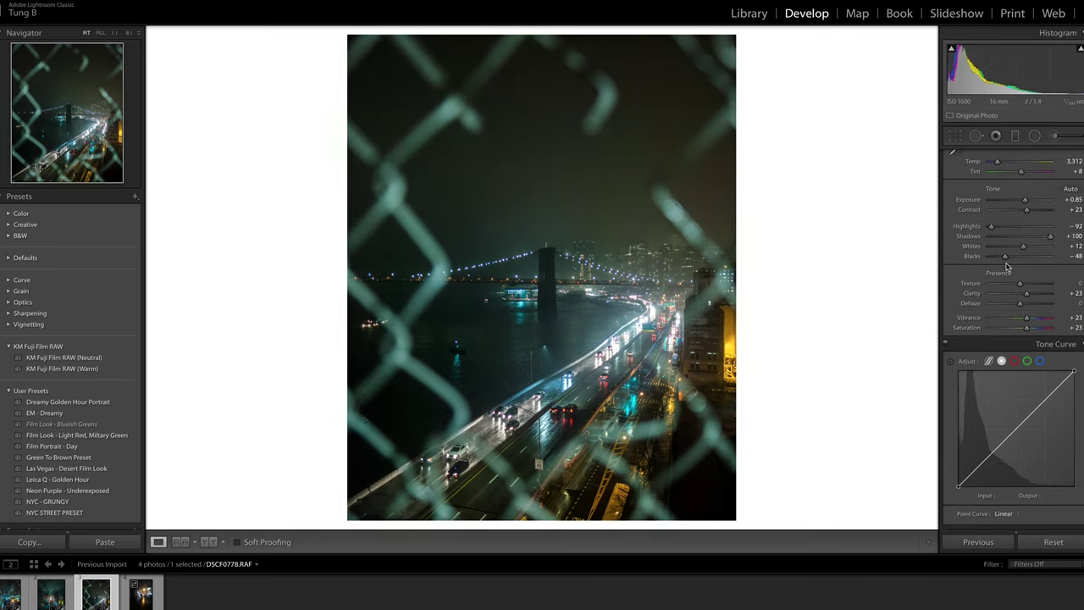
{"action": "left_click_drag", "start_coordinate": [1025, 263], "coordinate": [1065, 262]}
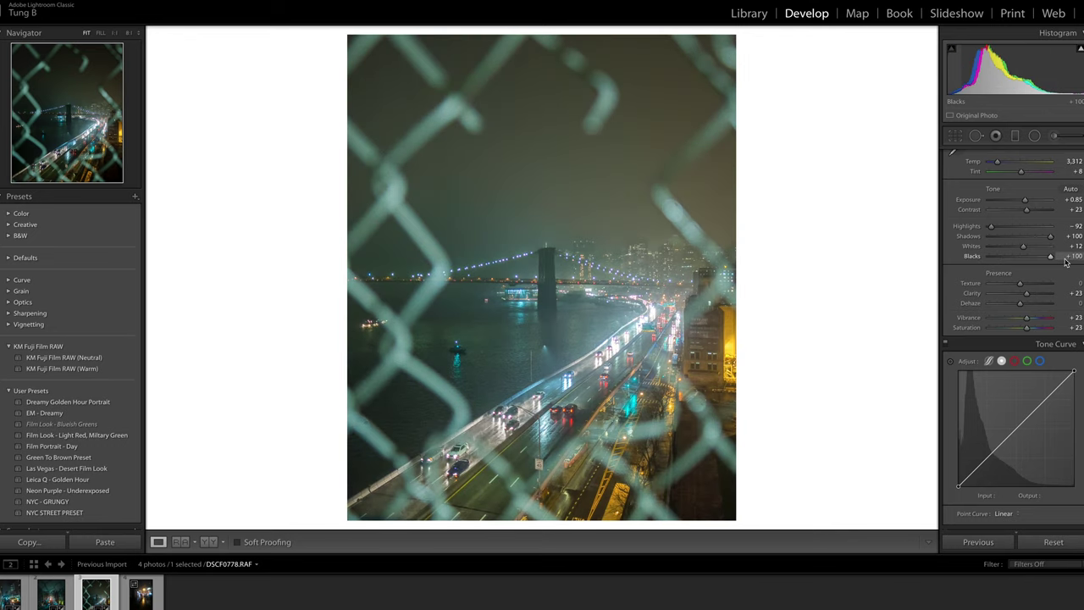
{"action": "left_click_drag", "start_coordinate": [1051, 237], "coordinate": [1039, 259]}
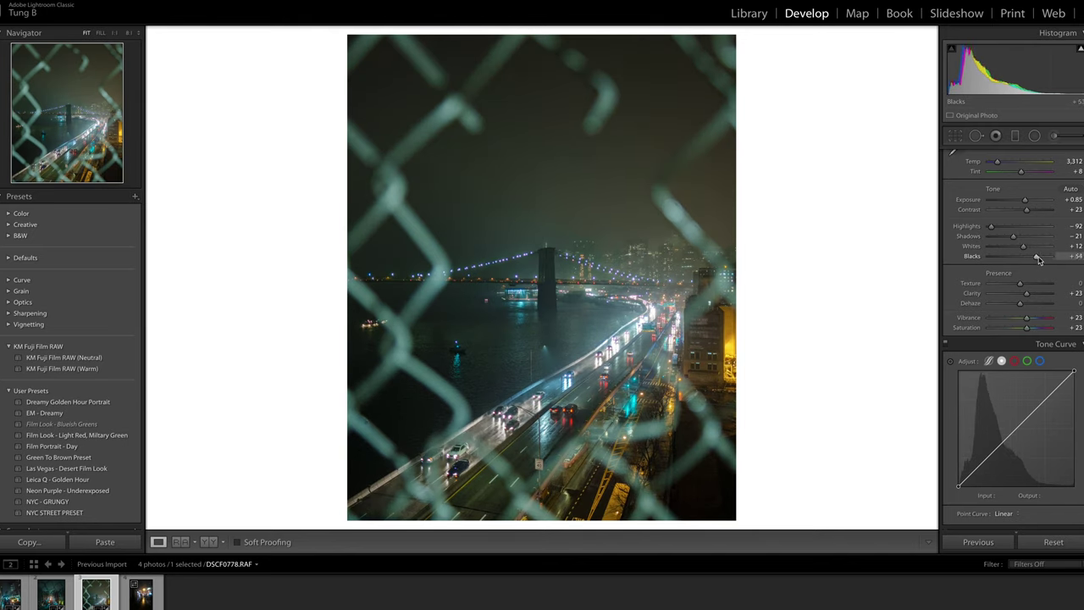
{"action": "left_click_drag", "start_coordinate": [1026, 247], "coordinate": [1025, 251]}
{"action": "left_click", "coordinate": [1025, 251], "text": "alt"}
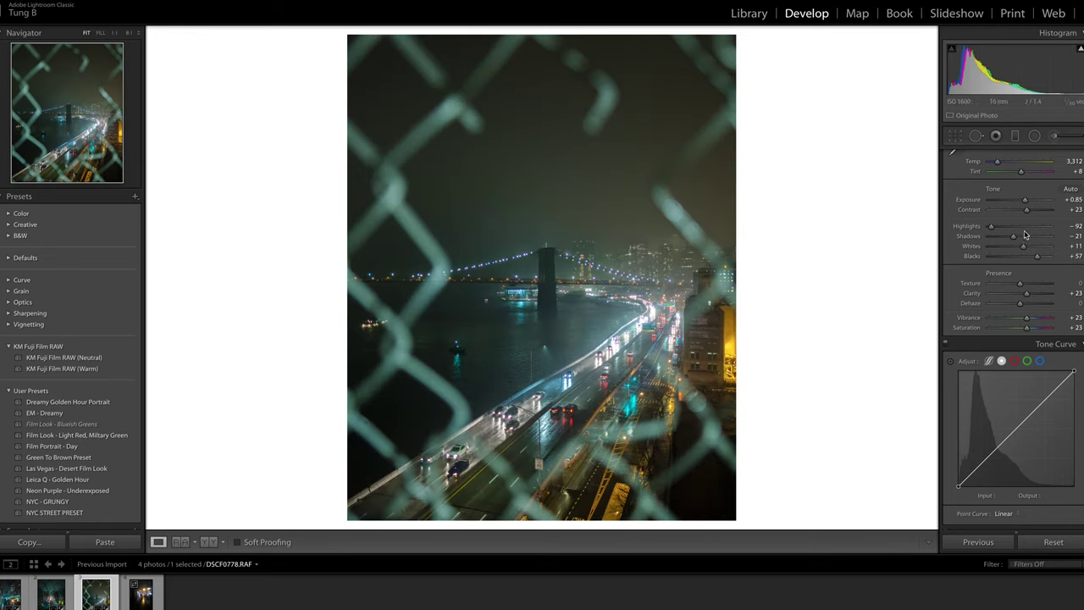
{"action": "left_click_drag", "start_coordinate": [1022, 249], "coordinate": [1033, 250]}
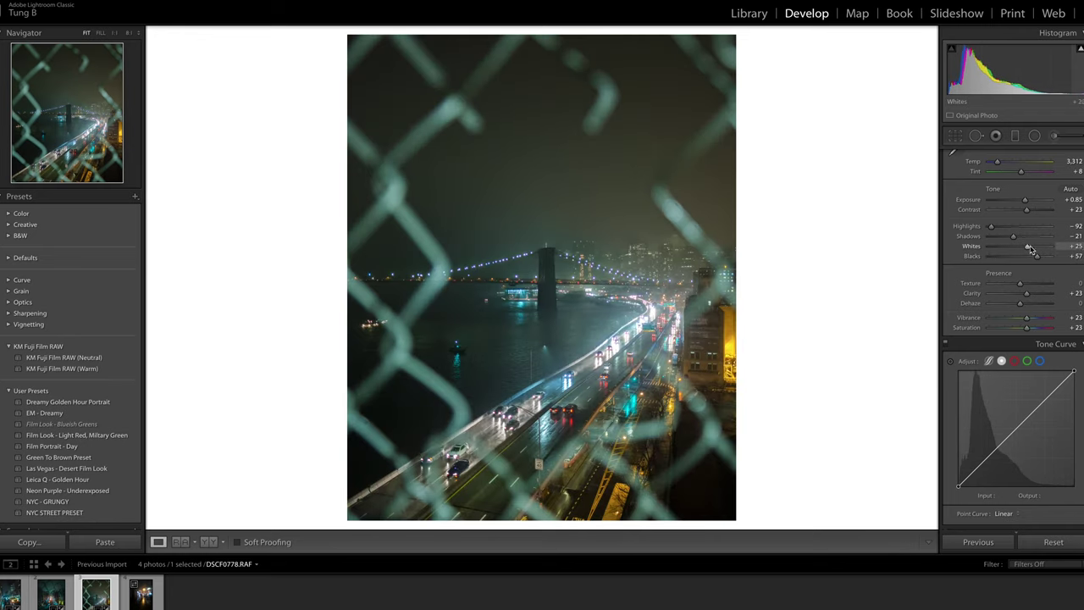
- Set the HSL hue of blue to -28 and yellow to -9, and saturation of blue +9, purple +11, orange -27 and yellow -29
{"action": "scroll", "coordinate": [1029, 249], "scroll_direction": "down", "scroll_amount": 3}
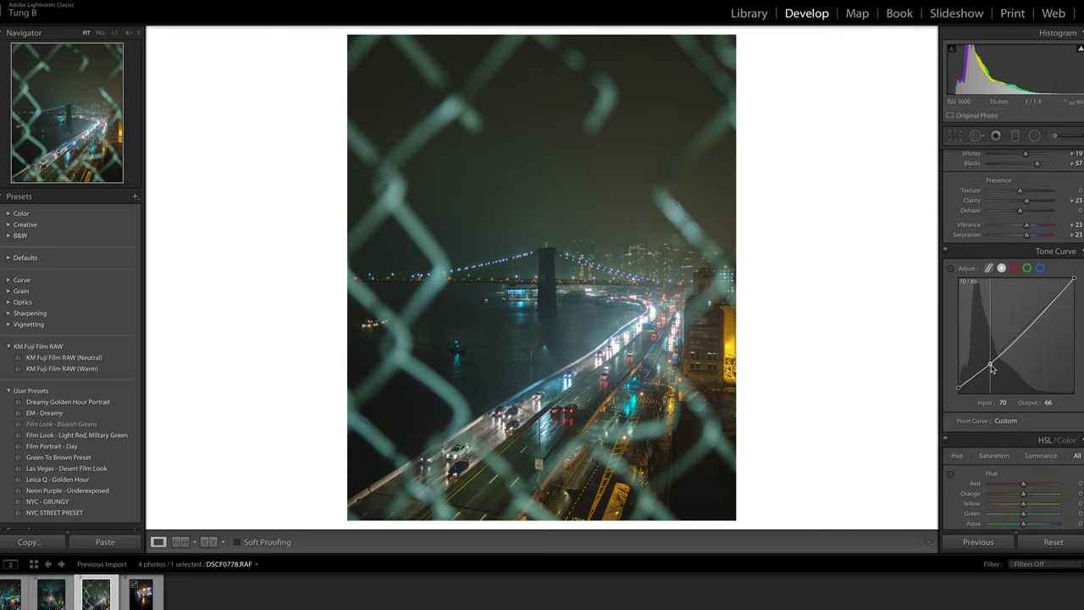
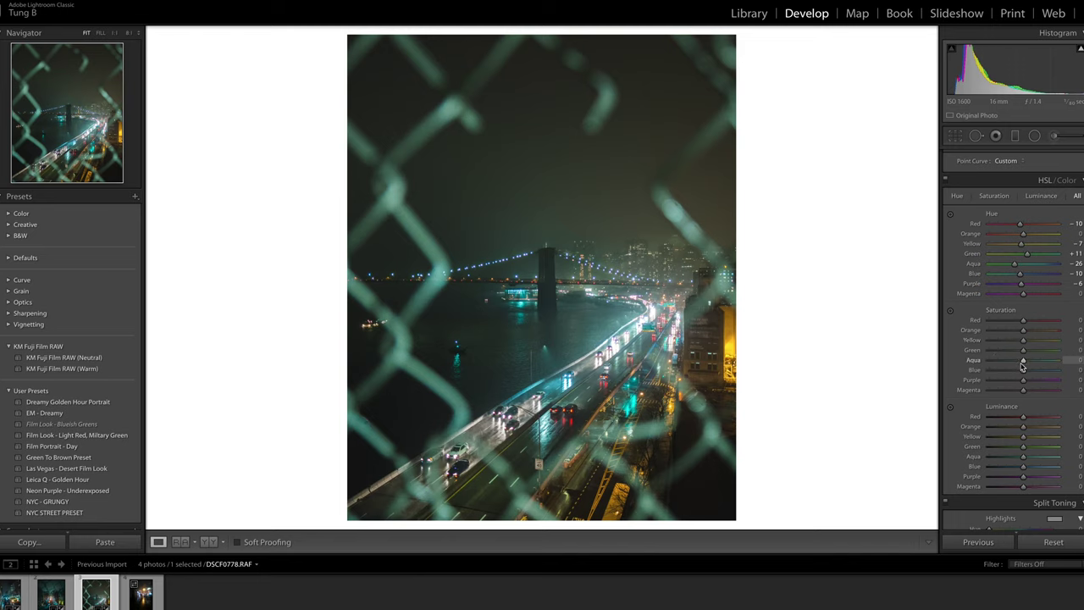
{"action": "mouse_move", "coordinate": [1022, 373]}
{"action": "left_mouse_down"}
{"action": "mouse_move", "coordinate": [1005, 380]}
{"action": "mouse_move", "coordinate": [1026, 375]}
{"action": "left_mouse_up"}
{"action": "mouse_move", "coordinate": [1020, 273]}
{"action": "left_mouse_down"}
{"action": "mouse_move", "coordinate": [1035, 278]}
{"action": "mouse_move", "coordinate": [1017, 282]}
{"action": "left_mouse_up"}
{"action": "mouse_move", "coordinate": [1021, 245]}
{"action": "left_mouse_down"}
{"action": "mouse_move", "coordinate": [1011, 246]}
{"action": "mouse_move", "coordinate": [1036, 246]}
{"action": "mouse_move", "coordinate": [1016, 252]}
{"action": "left_mouse_up"}
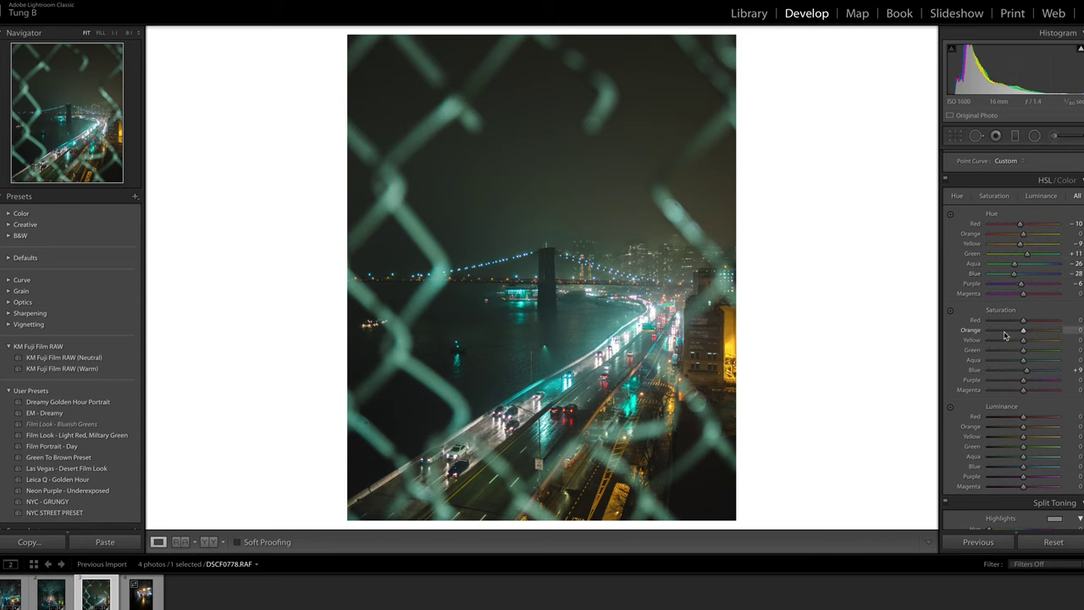
{"action": "mouse_move", "coordinate": [1023, 380]}
{"action": "left_mouse_down"}
{"action": "mouse_move", "coordinate": [1001, 383]}
{"action": "mouse_move", "coordinate": [1043, 384]}
{"action": "mouse_move", "coordinate": [1012, 380]}
{"action": "mouse_move", "coordinate": [1026, 381]}
{"action": "left_mouse_up"}
{"action": "mouse_move", "coordinate": [1022, 335]}
{"action": "left_mouse_down"}
{"action": "mouse_move", "coordinate": [999, 334]}
{"action": "mouse_move", "coordinate": [1038, 333]}
{"action": "mouse_move", "coordinate": [1013, 333]}
{"action": "left_mouse_up"}
{"action": "left_click_drag", "start_coordinate": [1022, 340], "coordinate": [1013, 344]}
- Check the lit building beside the highway up close, and set HSL luminance to orange -48, aqua -5 and blue +5
{"action": "left_click_drag", "start_coordinate": [732, 347], "coordinate": [730, 301]}
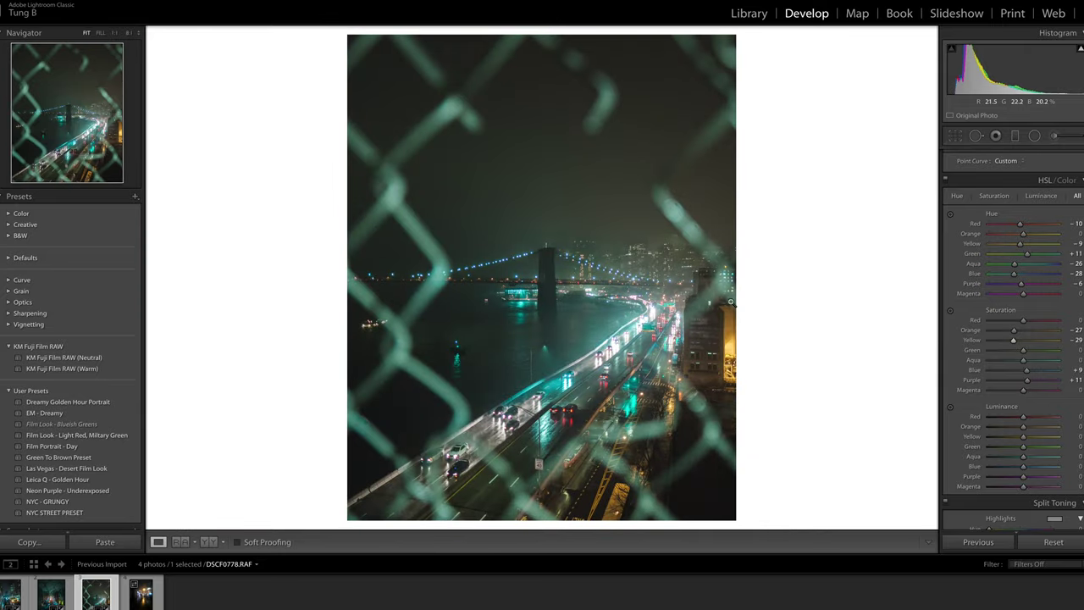
{"action": "left_click", "coordinate": [730, 301]}
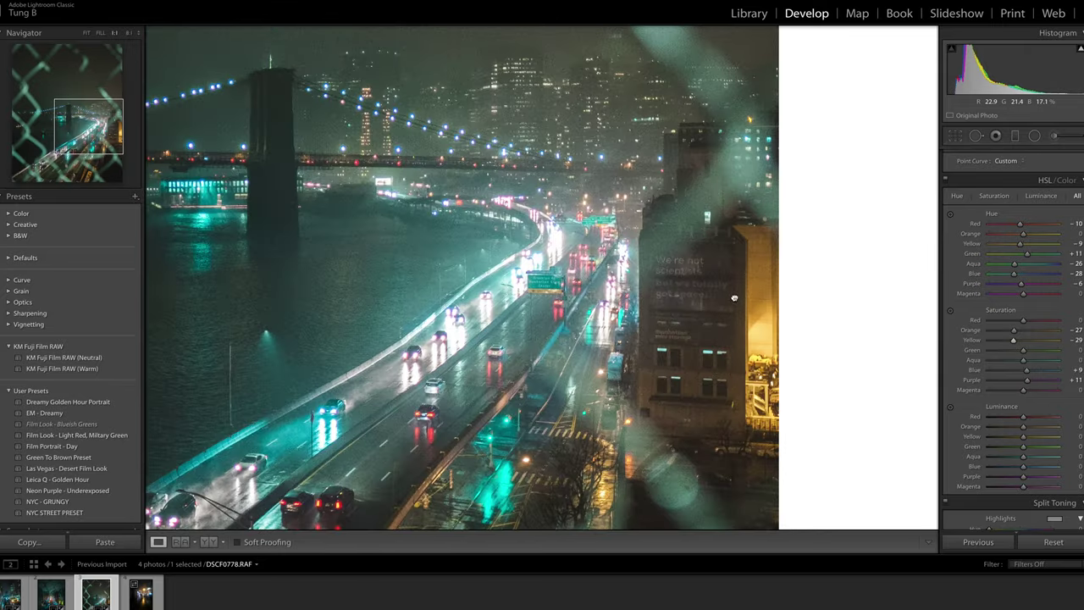
{"action": "left_click", "coordinate": [734, 298]}
{"action": "scroll", "coordinate": [1019, 372], "scroll_direction": "down", "scroll_amount": 2}
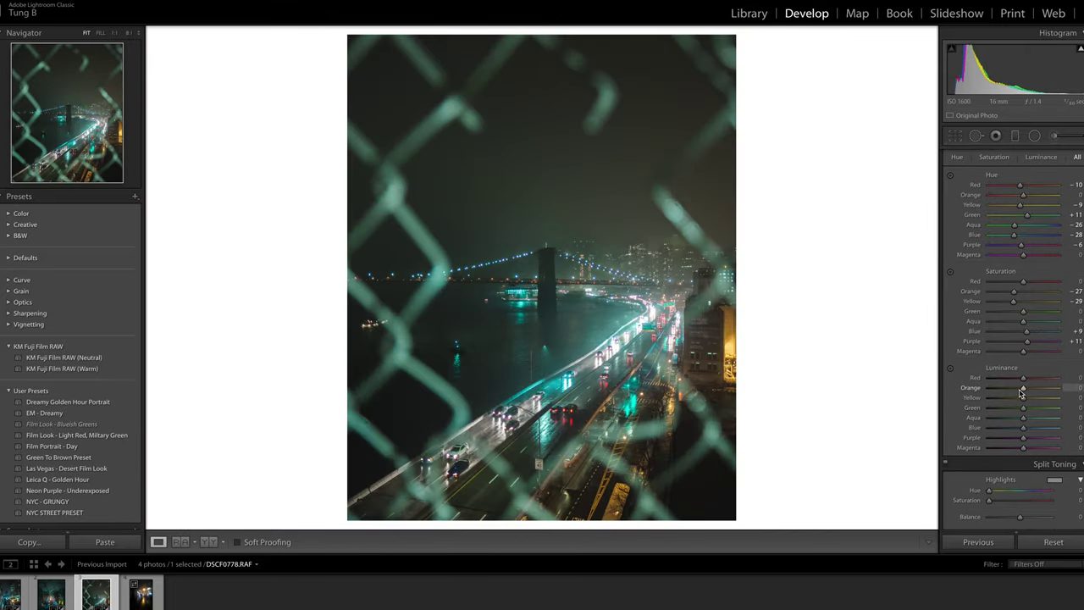
{"action": "left_click_drag", "start_coordinate": [1022, 391], "coordinate": [1023, 422]}
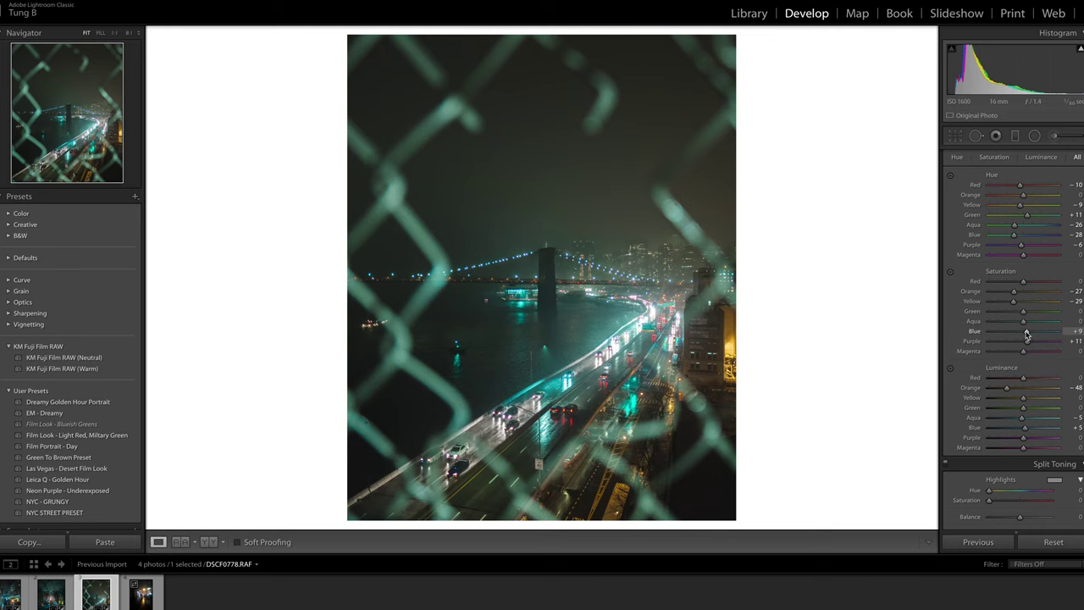
- Split-tone the highlights with hue 135, saturation 14 and the shadows with hue 220, saturation 9, and inspect the bridge and highway up close
{"action": "scroll", "coordinate": [978, 299], "scroll_direction": "down", "scroll_amount": 5}
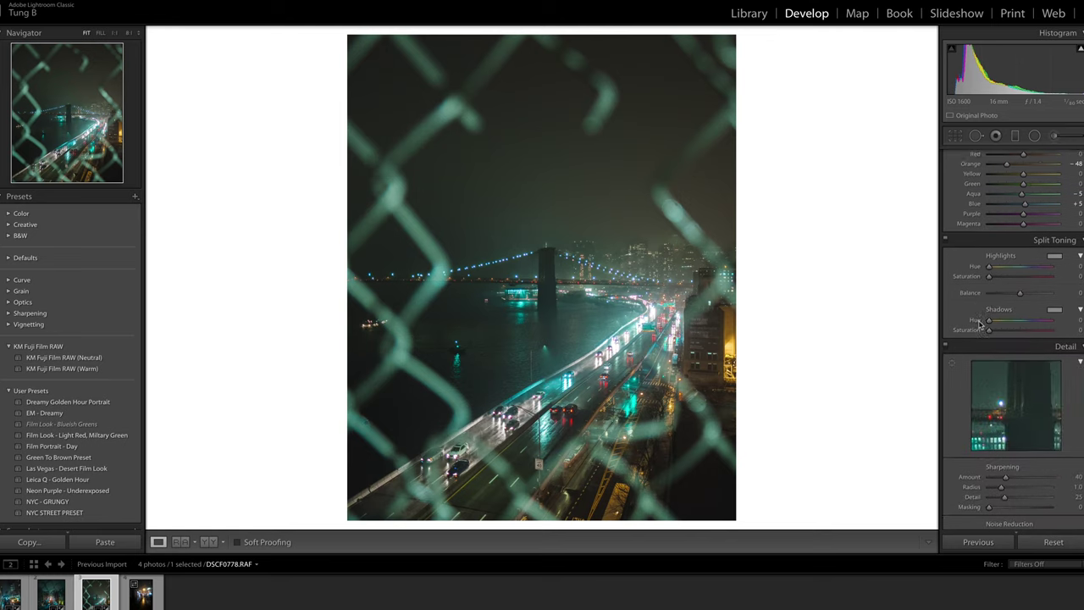
{"action": "mouse_move", "coordinate": [988, 220]}
{"action": "left_mouse_down"}
{"action": "mouse_move", "coordinate": [1026, 228]}
{"action": "mouse_move", "coordinate": [998, 236]}
{"action": "left_mouse_up"}
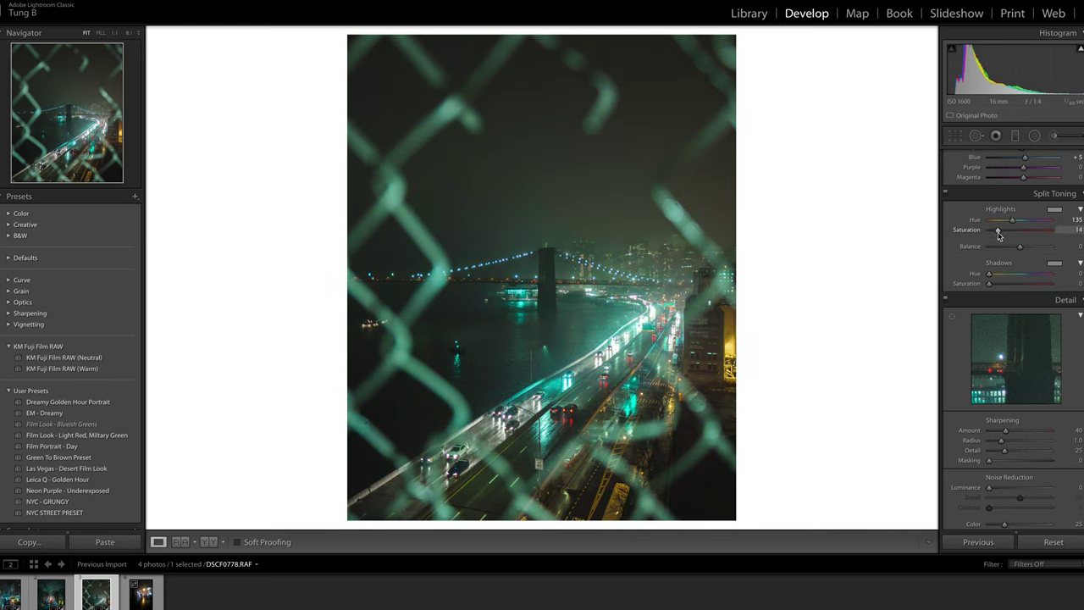
{"action": "mouse_move", "coordinate": [989, 273]}
{"action": "left_mouse_down"}
{"action": "mouse_move", "coordinate": [1029, 282]}
{"action": "mouse_move", "coordinate": [996, 286]}
{"action": "left_mouse_up"}
{"action": "left_click", "coordinate": [556, 288]}
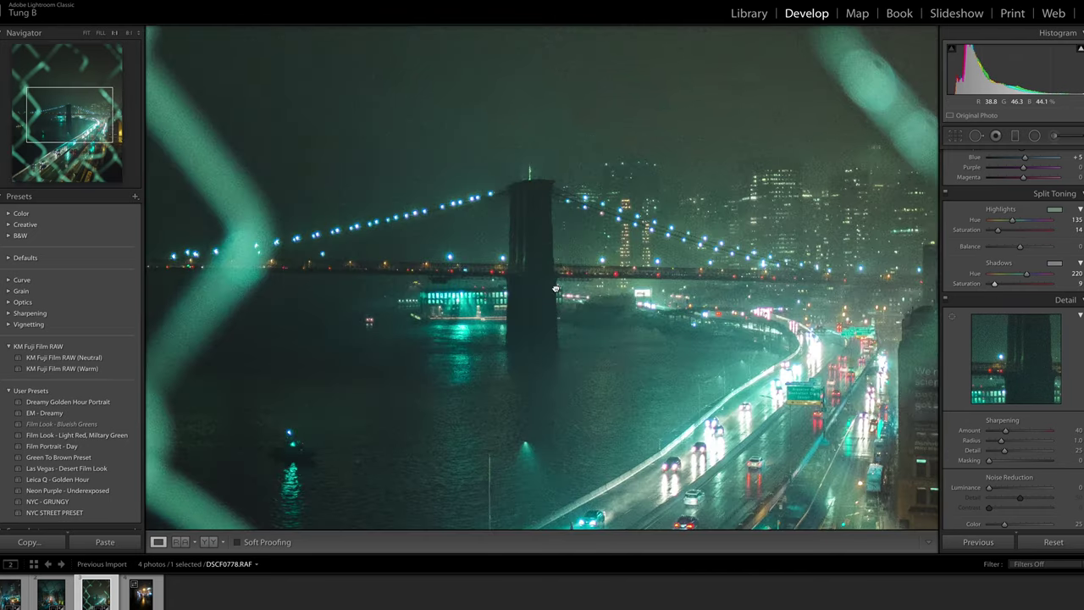
{"action": "left_click", "coordinate": [556, 287]}
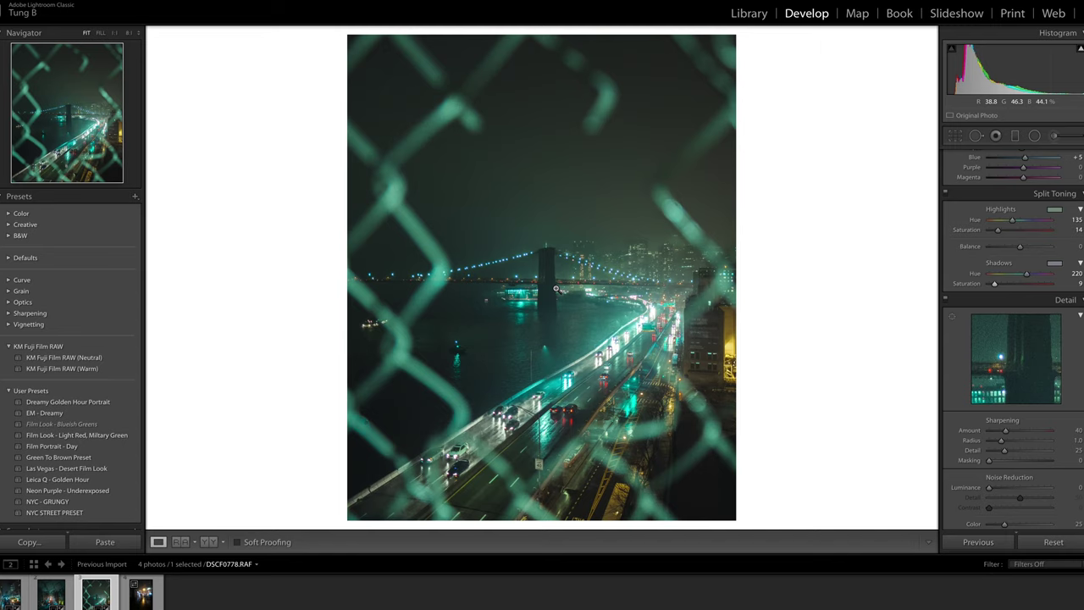
{"action": "left_click", "coordinate": [555, 289]}
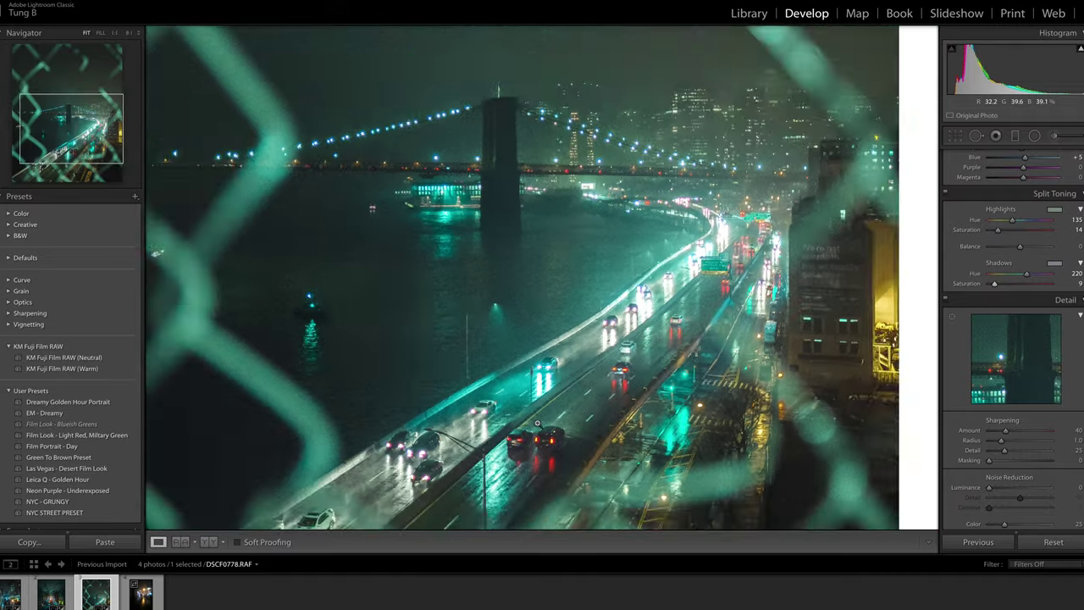
{"action": "left_click", "coordinate": [537, 422]}
{"action": "left_click", "coordinate": [518, 464]}
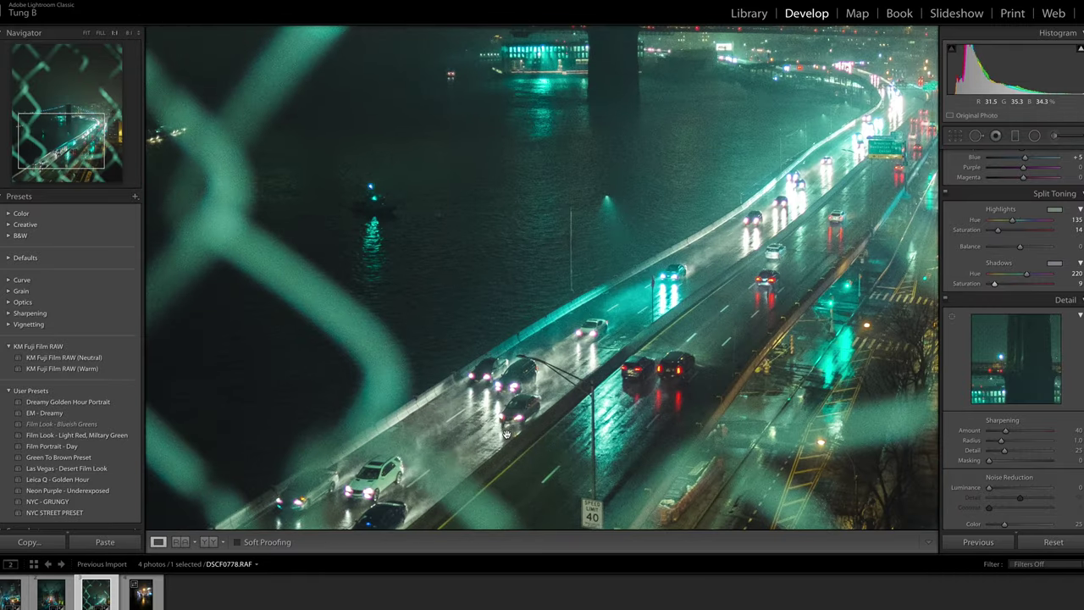
{"action": "left_click", "coordinate": [735, 193]}
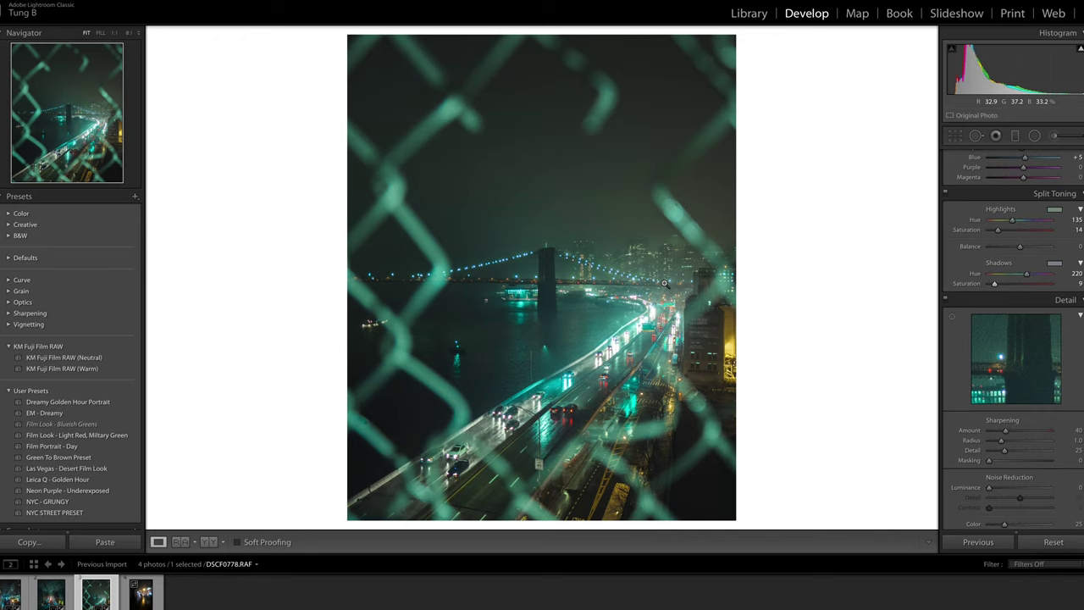
- Sharpen the photo with an amount of 60, using masking of 80 to limit it to the edges
{"action": "left_click", "coordinate": [1031, 459], "text": "alt"}
{"action": "left_click", "coordinate": [1028, 463], "text": "alt"}
{"action": "left_click_drag", "start_coordinate": [1028, 462], "coordinate": [1035, 462]}
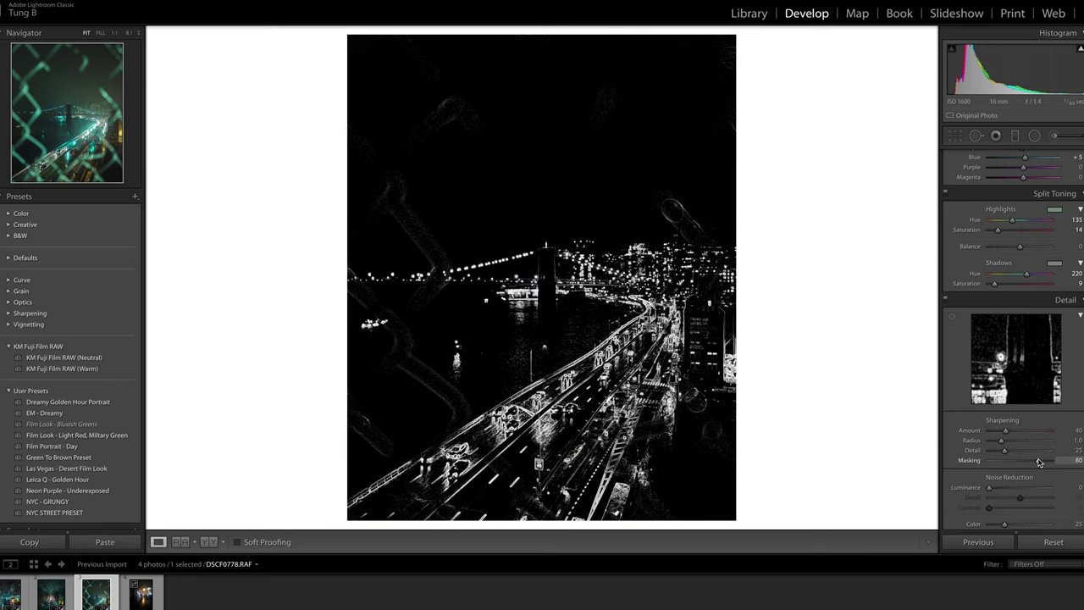
{"action": "double_click", "coordinate": [1039, 459]}
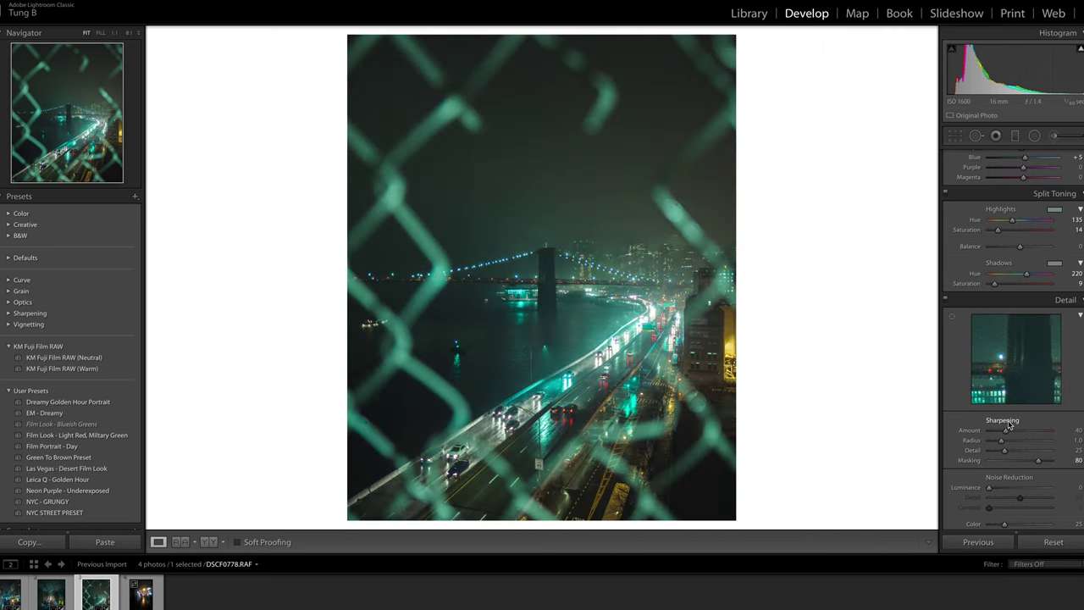
{"action": "left_click_drag", "start_coordinate": [1027, 462], "coordinate": [1039, 458]}
{"action": "left_click", "coordinate": [1078, 429]}
{"action": "key", "text": "Return"}
- Try the Auto Upright perspective correction and turn it off again
{"action": "scroll", "coordinate": [1035, 378], "scroll_direction": "down", "scroll_amount": 10}
{"action": "scroll", "coordinate": [1035, 377], "scroll_direction": "down", "scroll_amount": 5}
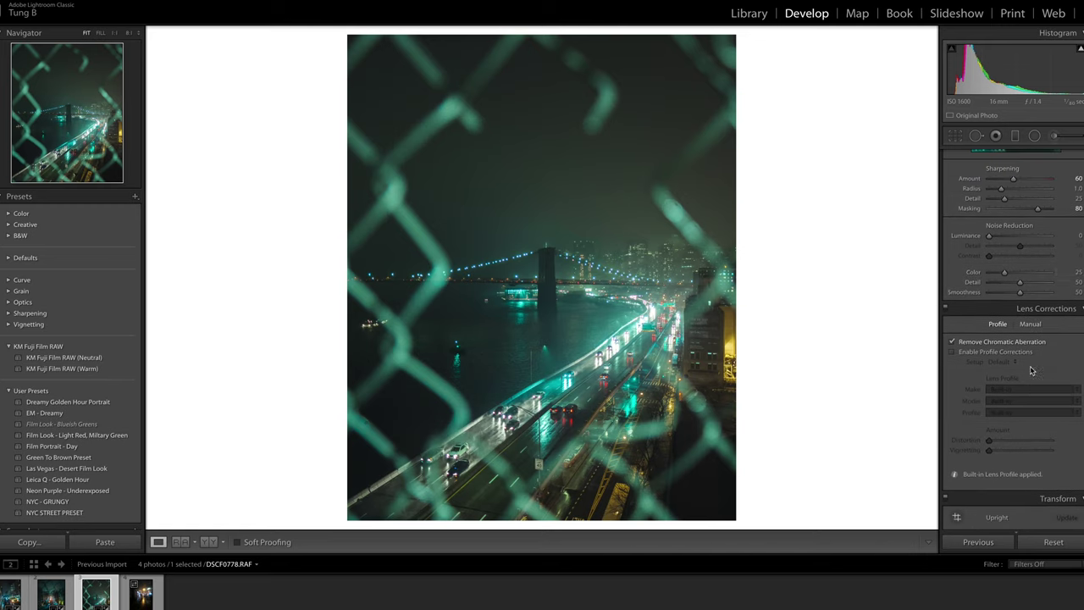
{"action": "left_click", "coordinate": [1008, 319]}
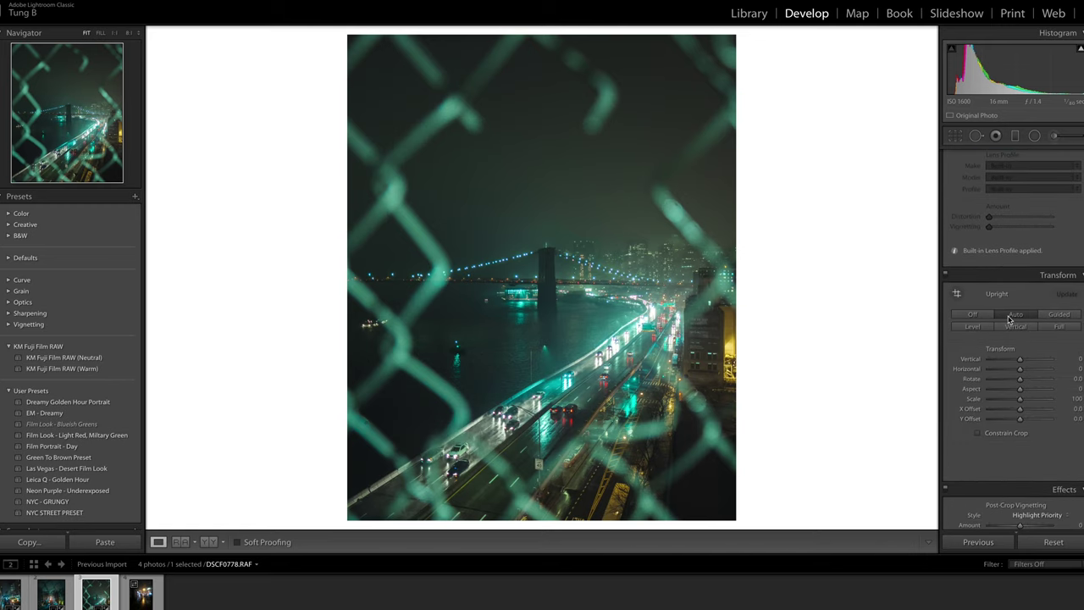
{"action": "left_click", "coordinate": [982, 320]}
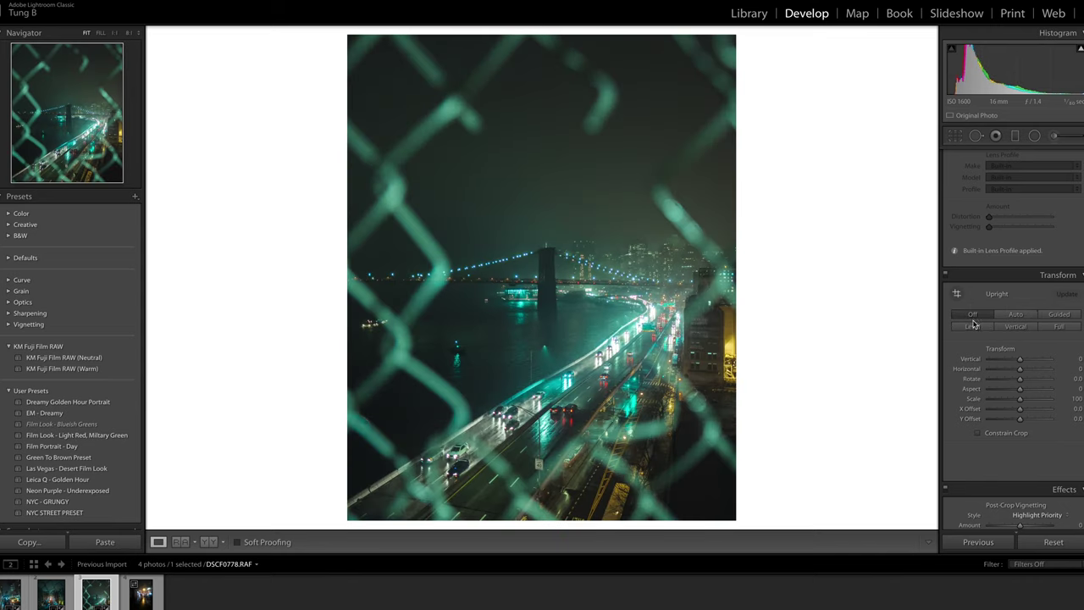
- Darken the photo's edges with a post-crop vignette amount of -20 and check the crop framing
{"action": "scroll", "coordinate": [974, 381], "scroll_direction": "down", "scroll_amount": 4}
{"action": "left_click_drag", "start_coordinate": [1018, 421], "coordinate": [1014, 422]}
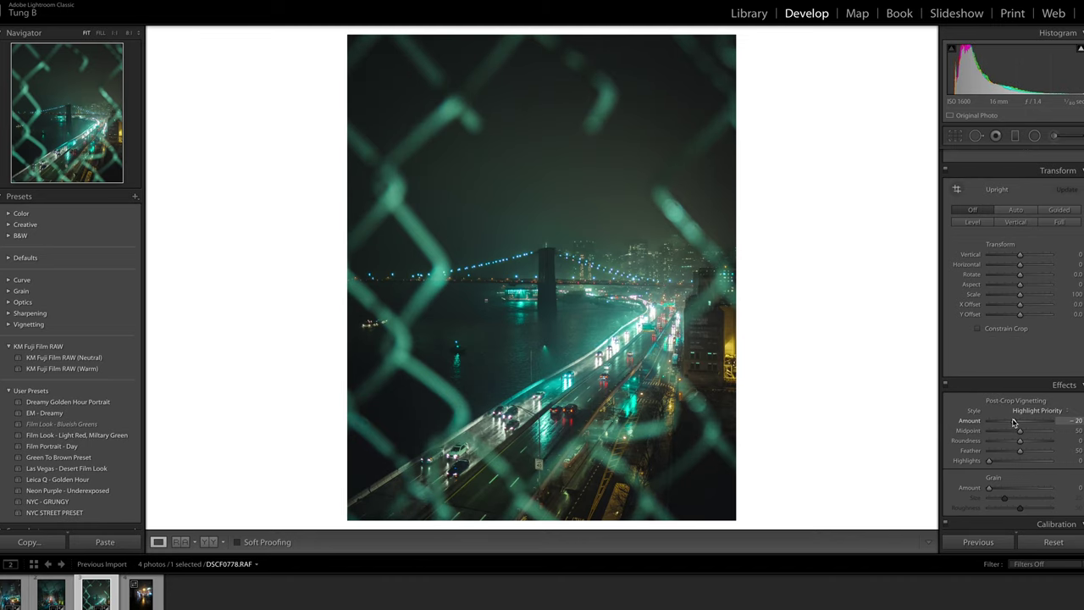
{"action": "left_click", "coordinate": [954, 138]}
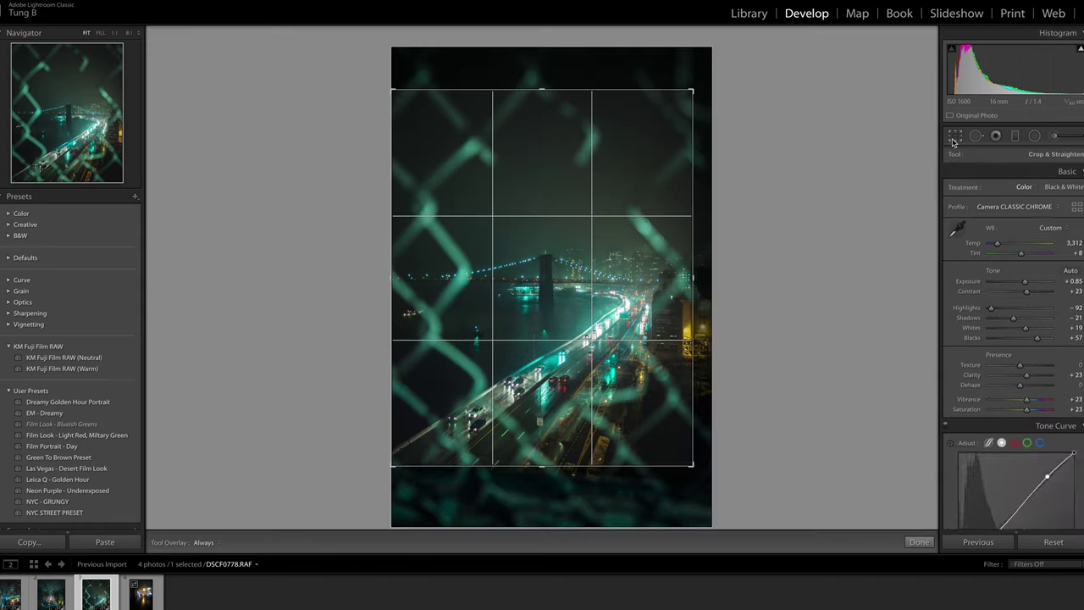
{"action": "left_click", "coordinate": [919, 541]}
{"action": "scroll", "coordinate": [1037, 373], "scroll_direction": "down", "scroll_amount": 5}
{"action": "scroll", "coordinate": [1037, 373], "scroll_direction": "down", "scroll_amount": 10}
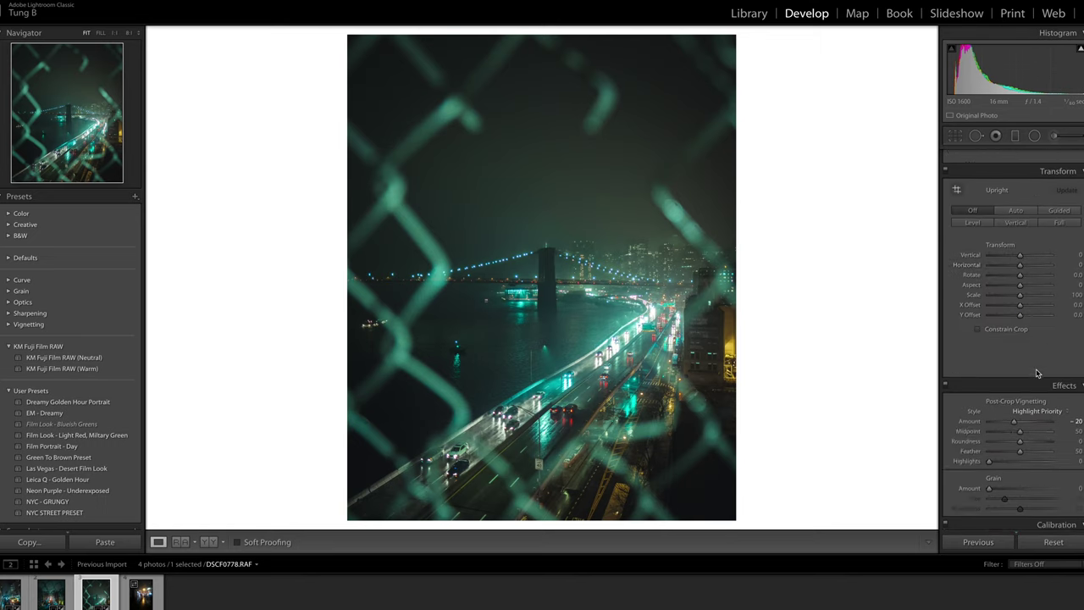
{"action": "scroll", "coordinate": [1029, 356], "scroll_direction": "up", "scroll_amount": 2}
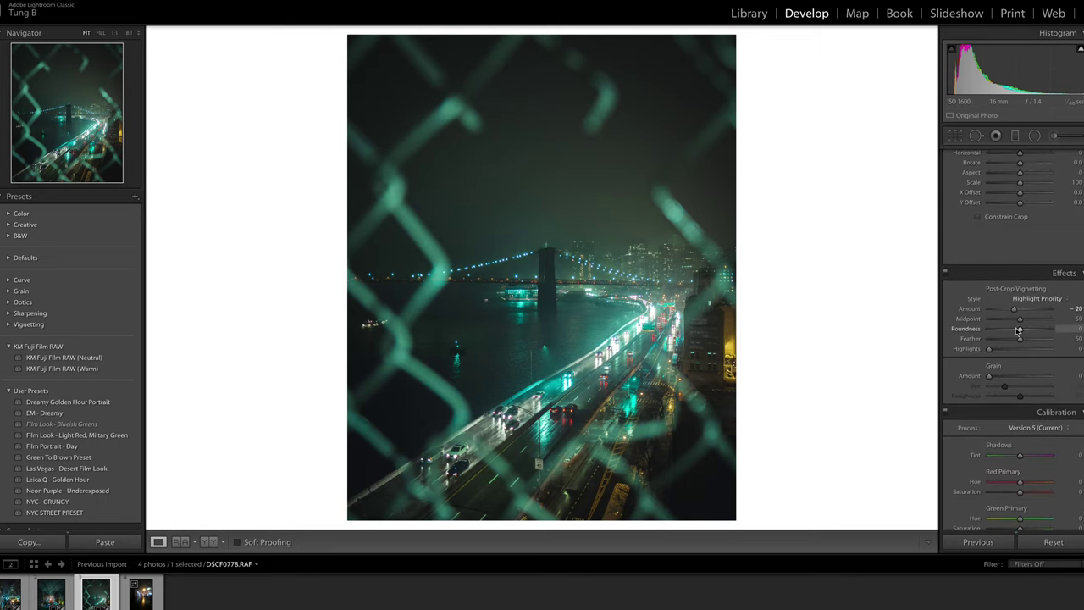
- Calibrate the bridge photo's colors with a green primary hue of -20 and a blue primary hue of -4
{"action": "scroll", "coordinate": [1017, 313], "scroll_direction": "down", "scroll_amount": 2}
{"action": "scroll", "coordinate": [1017, 313], "scroll_direction": "up", "scroll_amount": 1}
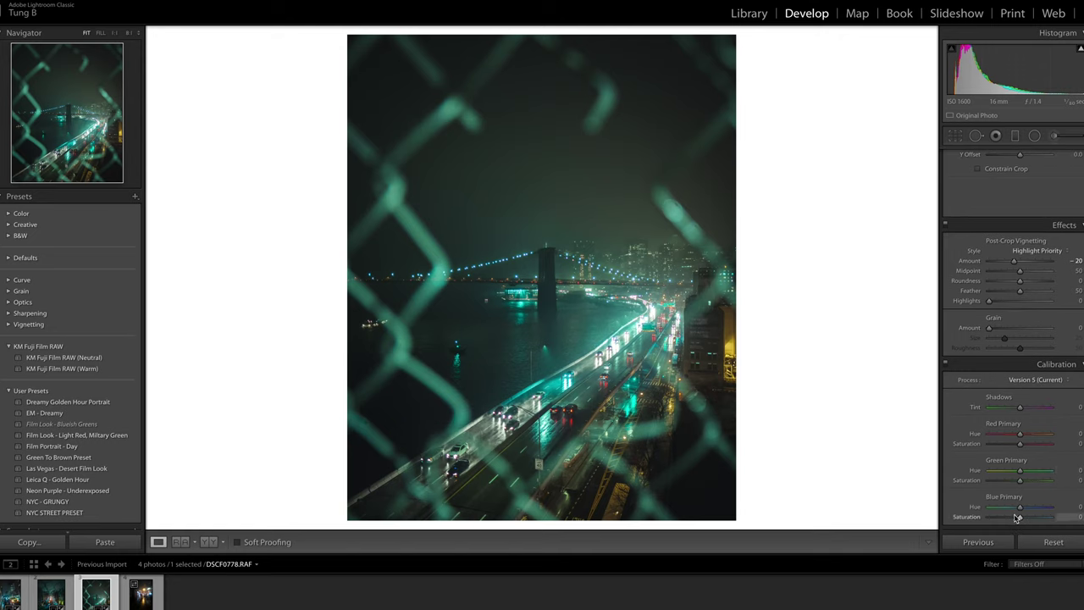
{"action": "mouse_move", "coordinate": [1013, 508]}
{"action": "left_mouse_down"}
{"action": "mouse_move", "coordinate": [1043, 510]}
{"action": "mouse_move", "coordinate": [1020, 511]}
{"action": "left_mouse_up"}
{"action": "mouse_move", "coordinate": [1022, 472]}
{"action": "left_mouse_down"}
{"action": "mouse_move", "coordinate": [1038, 473]}
{"action": "mouse_move", "coordinate": [1005, 474]}
{"action": "mouse_move", "coordinate": [1045, 474]}
{"action": "mouse_move", "coordinate": [1014, 476]}
{"action": "left_mouse_up"}
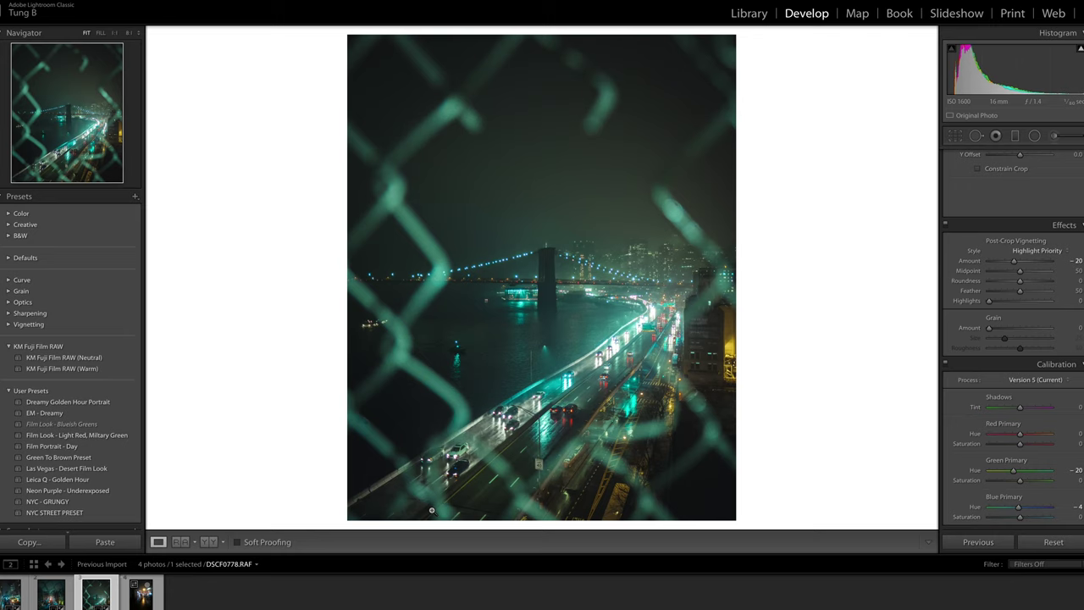
- Open the fourth photo, the rainy sidewalk with umbrellas, and inspect the pedestrians, street light and billboard up close
{"action": "left_click", "coordinate": [139, 597]}
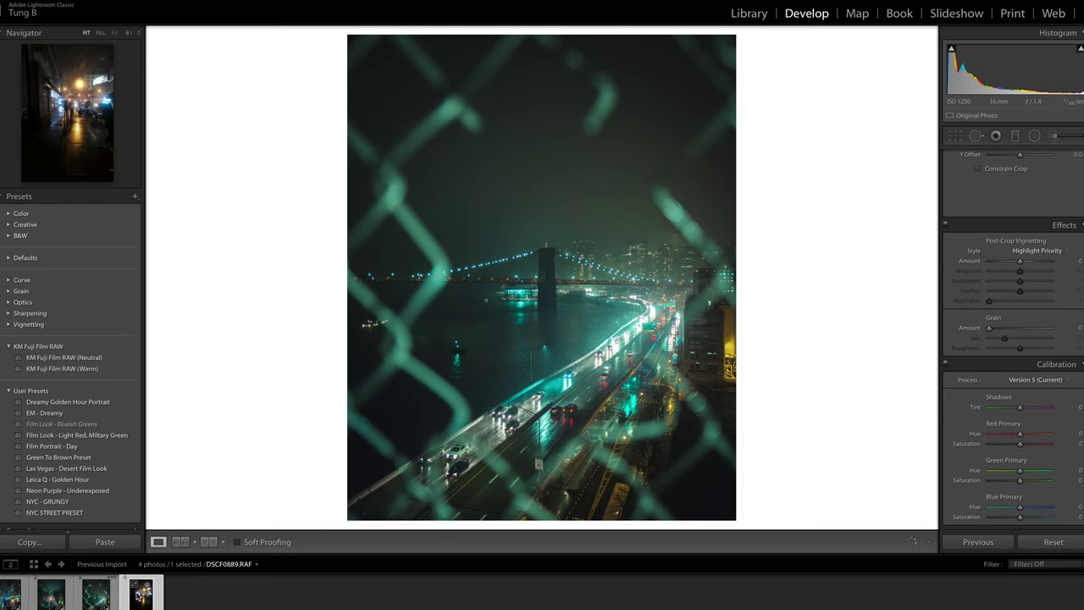
{"action": "left_click", "coordinate": [499, 138]}
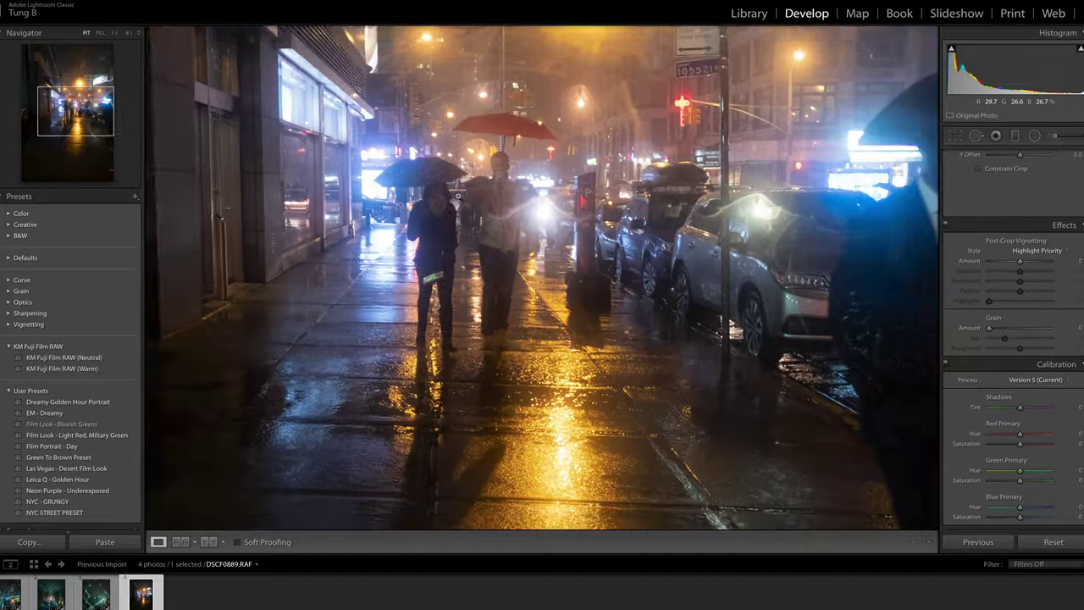
{"action": "left_click", "coordinate": [541, 217]}
{"action": "left_click", "coordinate": [542, 217]}
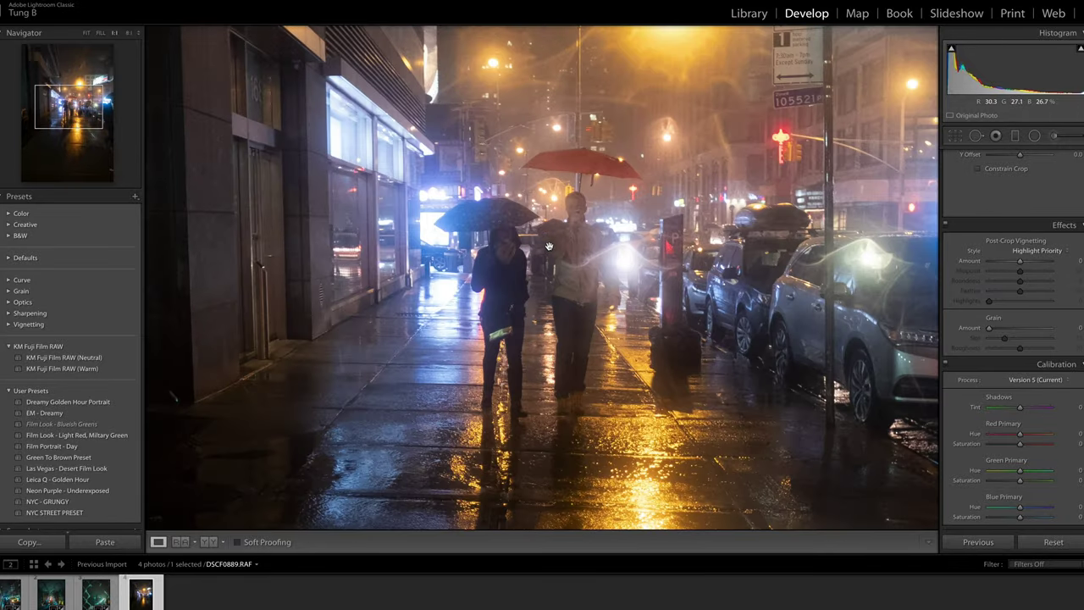
{"action": "left_click", "coordinate": [549, 246]}
{"action": "left_click", "coordinate": [580, 131]}
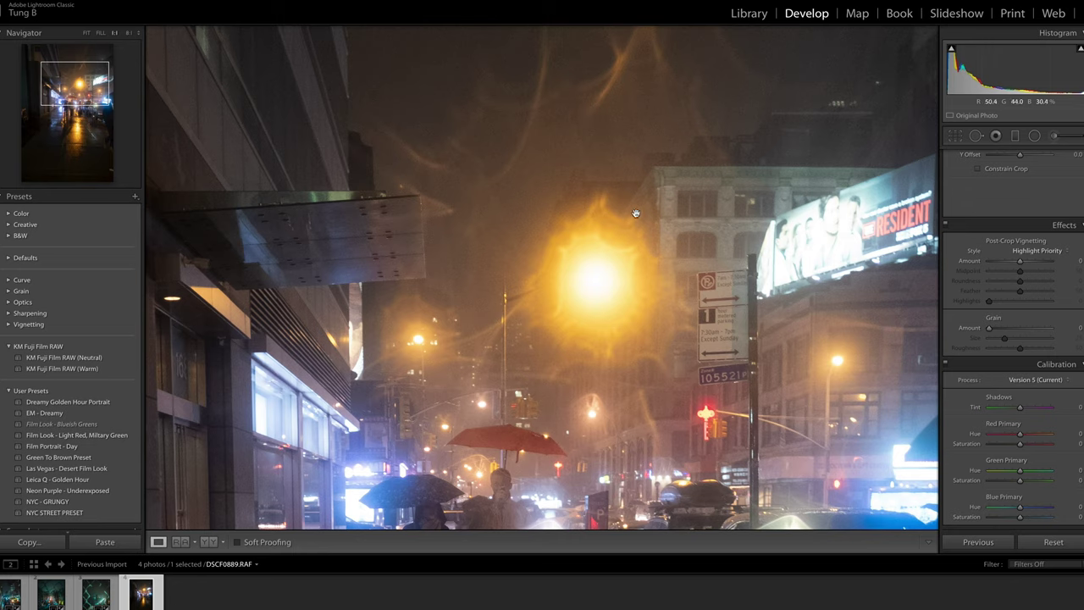
{"action": "left_click", "coordinate": [768, 332]}
{"action": "scroll", "coordinate": [1023, 282], "scroll_direction": "up", "scroll_amount": 10}
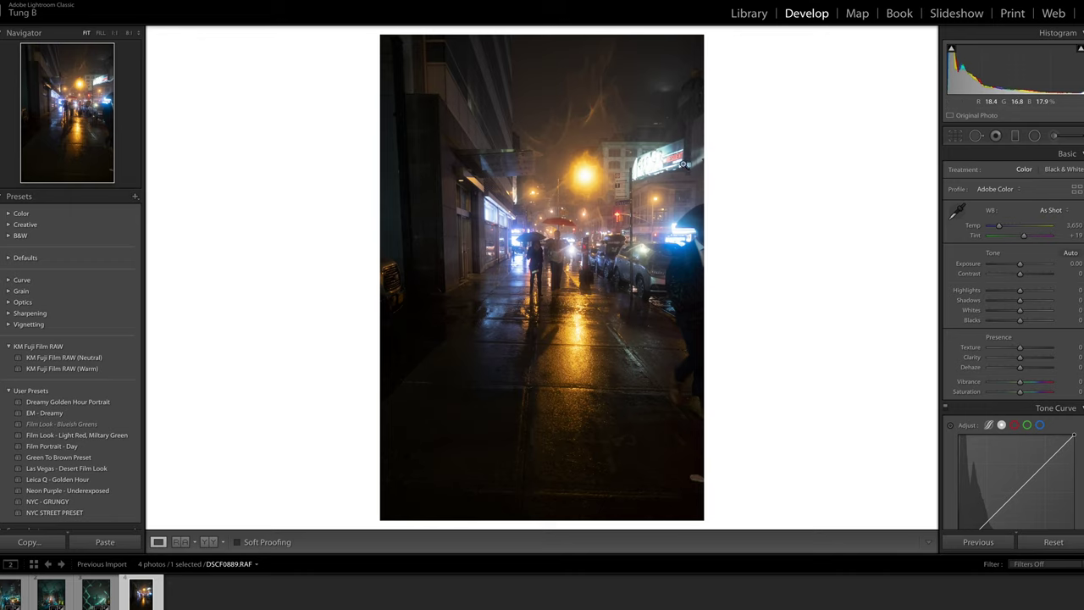
{"action": "left_click", "coordinate": [551, 237]}
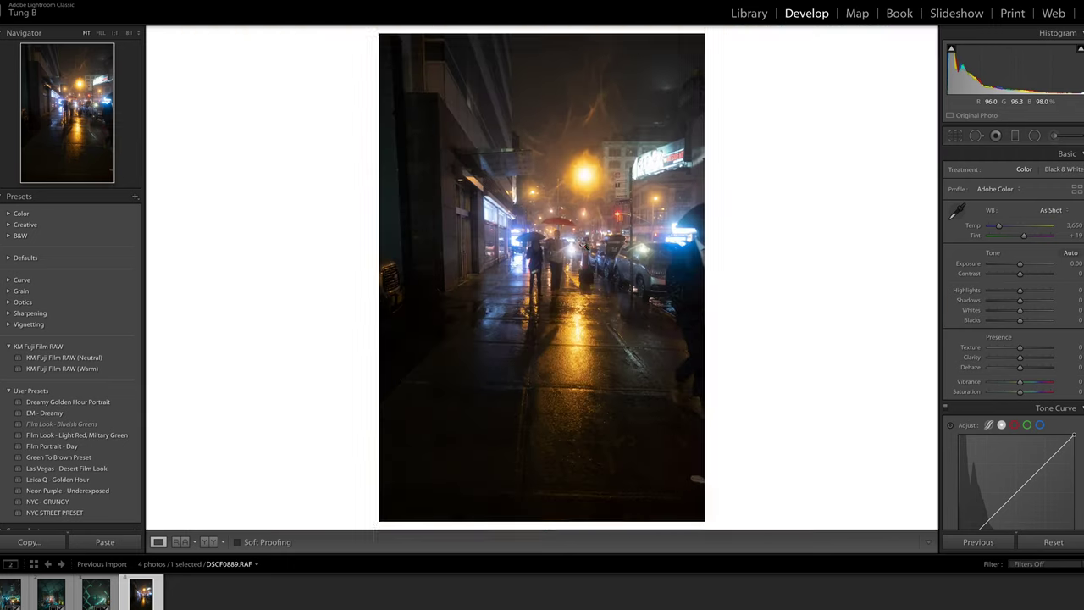
{"action": "left_click", "coordinate": [584, 246]}
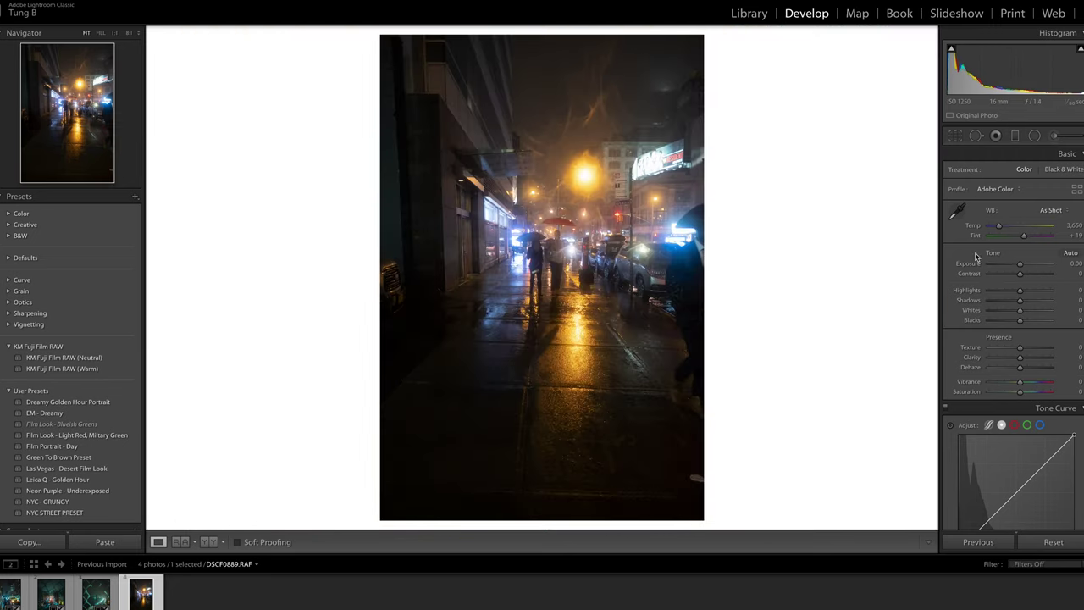
- Set exposure to +0.60, highlights -44, shadows +74, whites +28 and blacks -26, and raise clarity, vibrance and saturation to +23 each
{"action": "left_click_drag", "start_coordinate": [1022, 268], "coordinate": [1025, 268]}
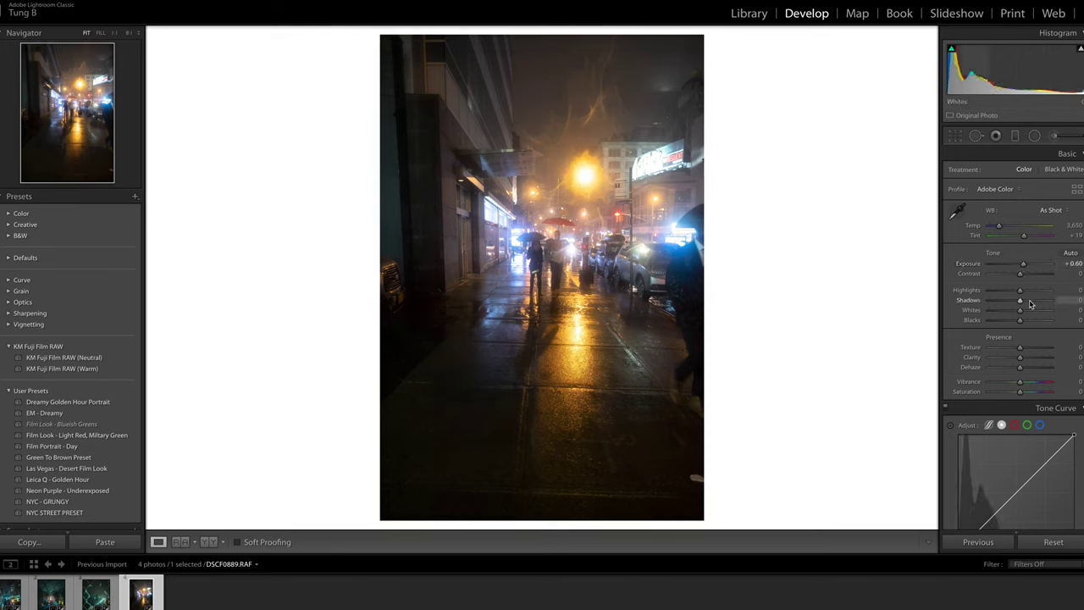
{"action": "mouse_move", "coordinate": [1019, 300]}
{"action": "left_mouse_down"}
{"action": "mouse_move", "coordinate": [1045, 301]}
{"action": "mouse_move", "coordinate": [1011, 321]}
{"action": "mouse_move", "coordinate": [1010, 296]}
{"action": "left_mouse_up"}
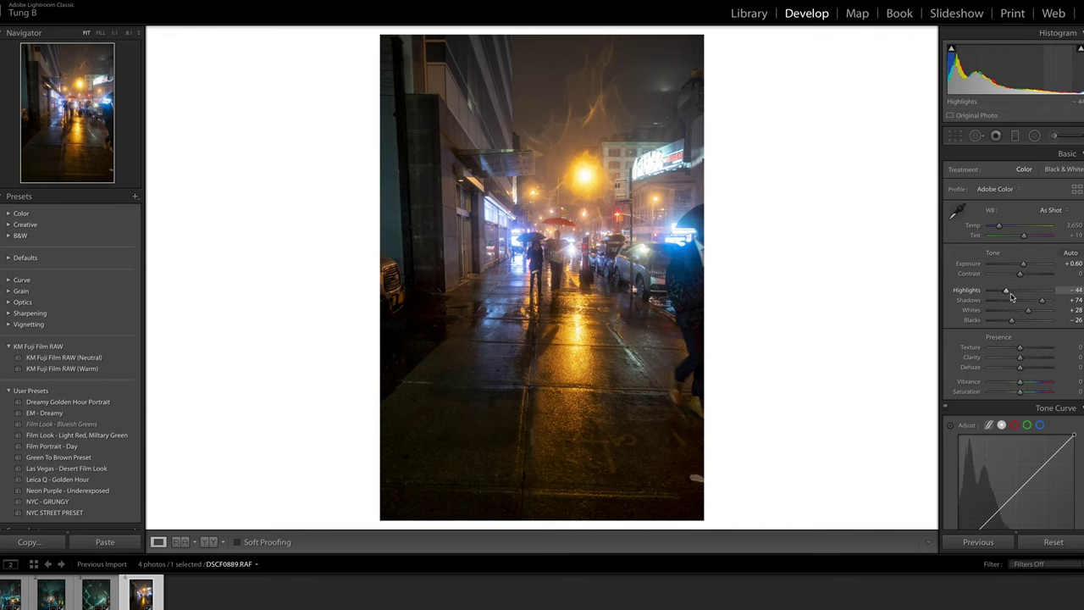
{"action": "scroll", "coordinate": [1012, 292], "scroll_direction": "down", "scroll_amount": 1}
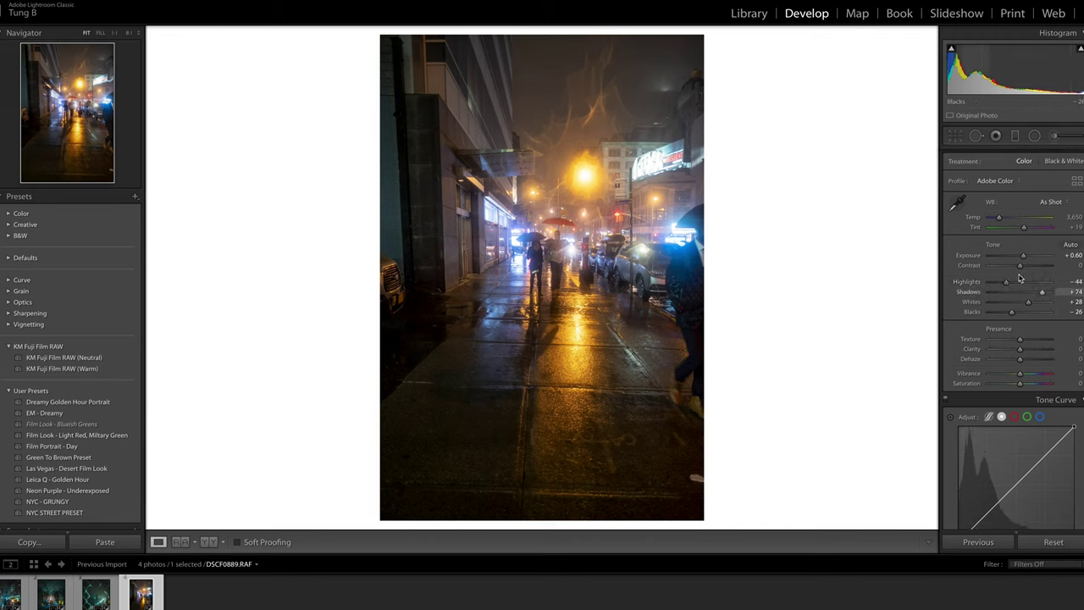
{"action": "left_click", "coordinate": [1077, 349]}
{"action": "type", "text": "23"}
{"action": "key", "text": "Return"}
{"action": "left_click", "coordinate": [1074, 372]}
{"action": "type", "text": "23"}
{"action": "key", "text": "Return"}
{"action": "left_click", "coordinate": [1073, 382]}
{"action": "type", "text": "23"}
{"action": "key", "text": "Return"}
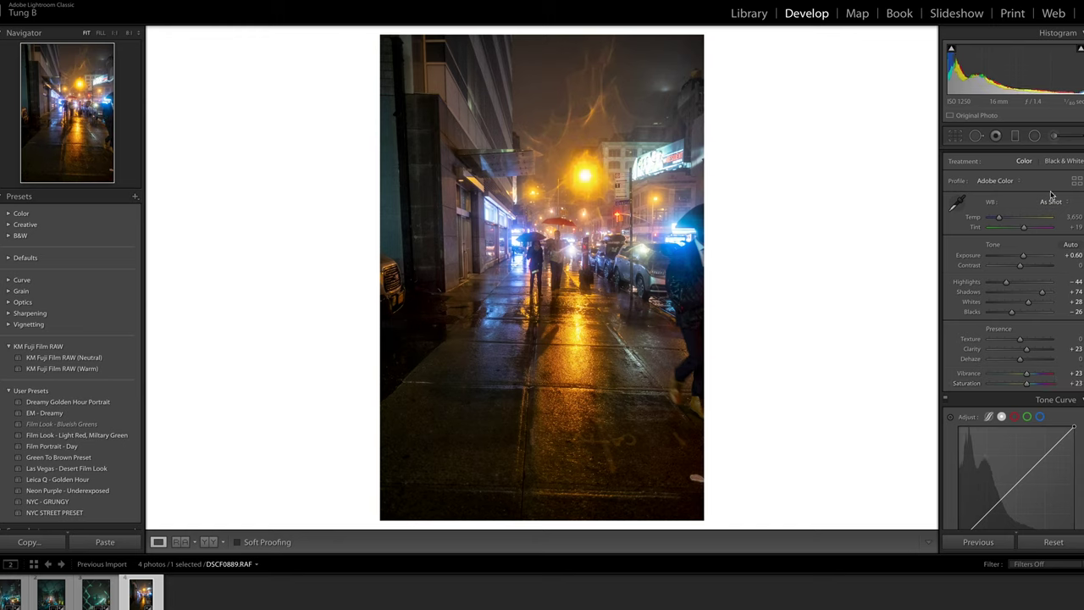
- Apply the Camera CLASSIC CHROME profile, cool the white balance to temperature 3,303 and tint -2, and check the street up close
{"action": "left_click", "coordinate": [994, 180]}
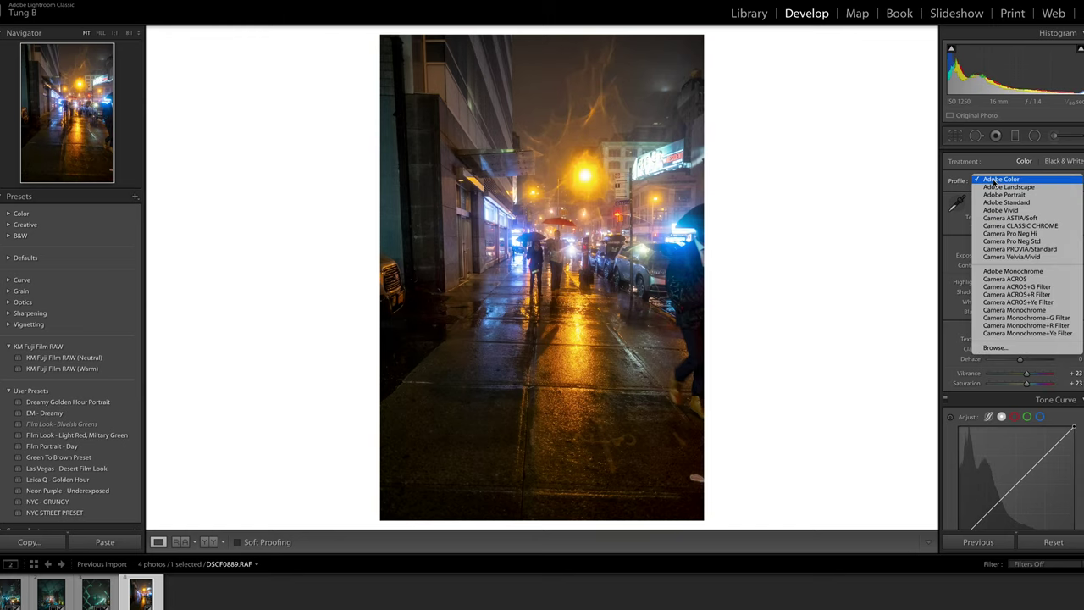
{"action": "left_click", "coordinate": [998, 226]}
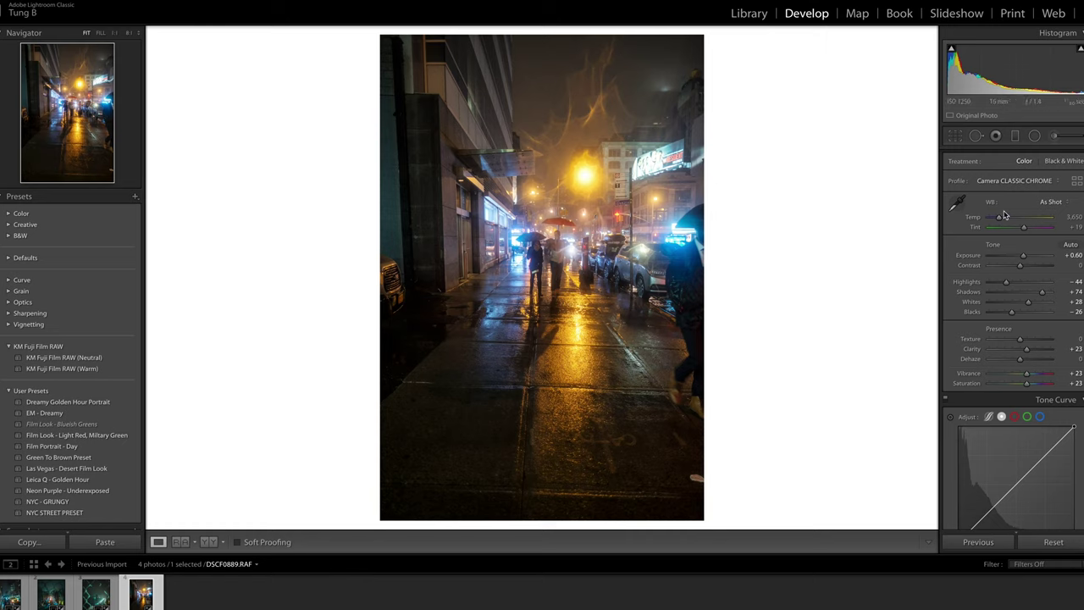
{"action": "left_click_drag", "start_coordinate": [1003, 221], "coordinate": [1000, 222]}
{"action": "left_click_drag", "start_coordinate": [1024, 228], "coordinate": [1022, 229]}
{"action": "left_click_drag", "start_coordinate": [1021, 230], "coordinate": [1019, 230]}
{"action": "left_click", "coordinate": [719, 293]}
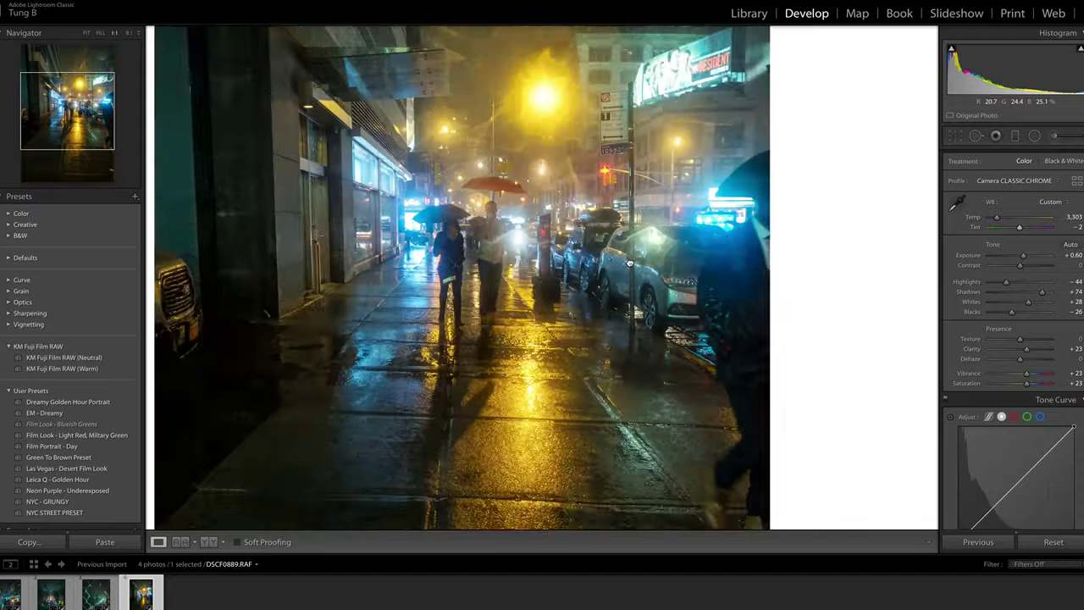
{"action": "left_click", "coordinate": [595, 239]}
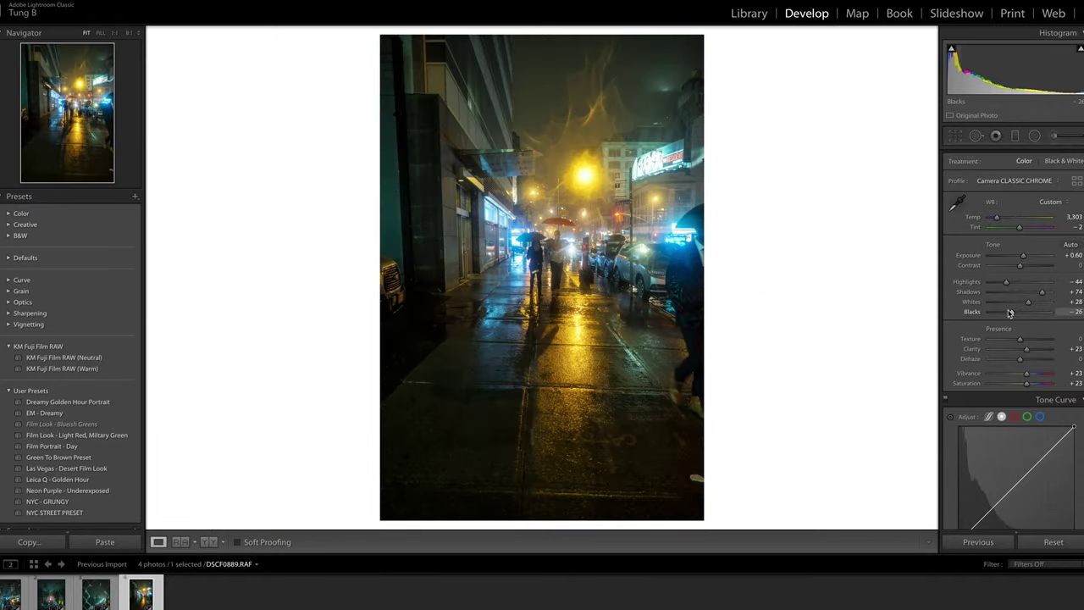
- Shape the tone curve into a gentle S, lifting the black point to output 12 and raising the highlights from input 184 to output 193
{"action": "scroll", "coordinate": [1029, 347], "scroll_direction": "down", "scroll_amount": 6}
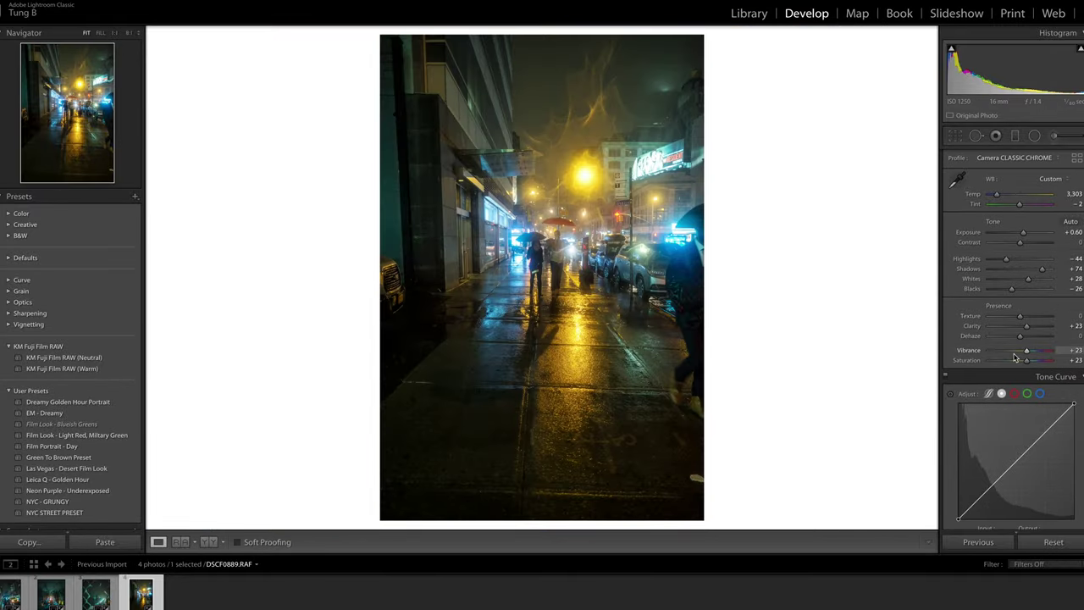
{"action": "left_click_drag", "start_coordinate": [959, 401], "coordinate": [957, 395]}
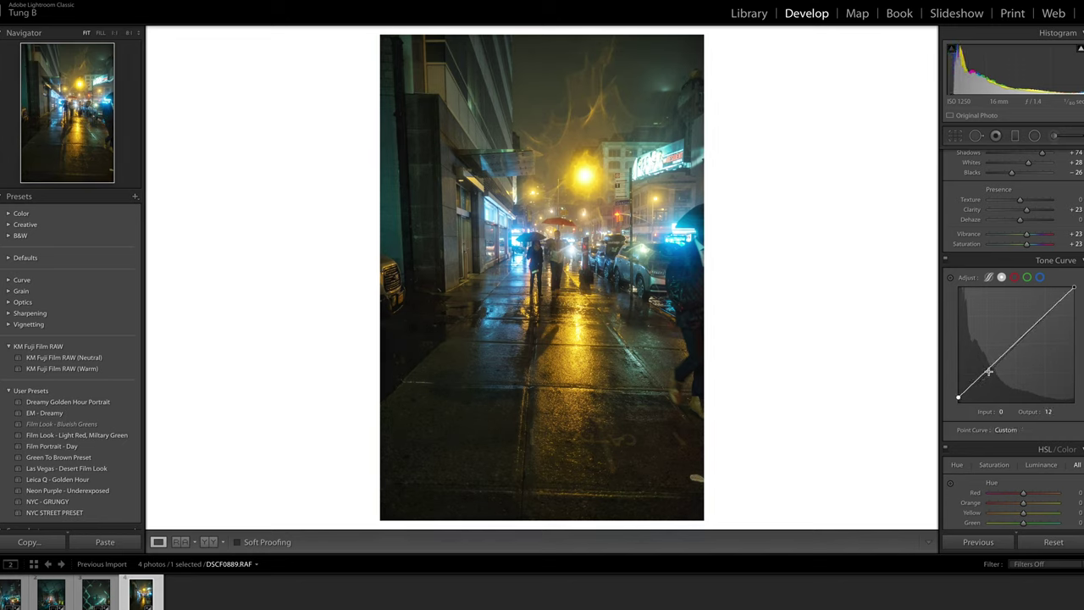
{"action": "left_click_drag", "start_coordinate": [988, 372], "coordinate": [989, 375]}
{"action": "left_click_drag", "start_coordinate": [1047, 321], "coordinate": [1039, 314]}
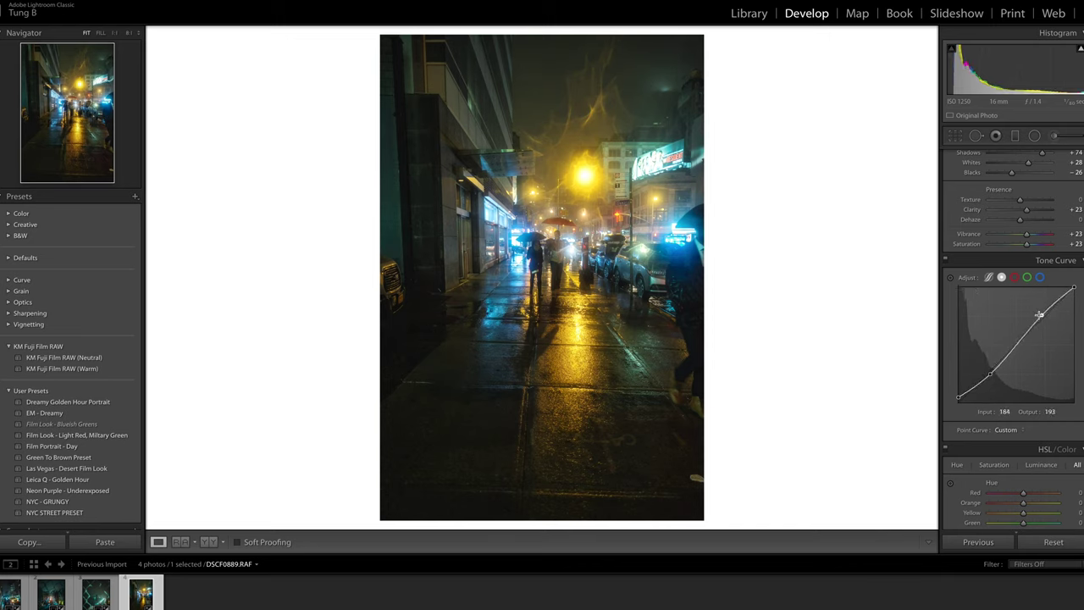
- Set the shadows to +17 and the blacks to +23, and lift the tone curve's black point to output 19
{"action": "scroll", "coordinate": [1029, 314], "scroll_direction": "up", "scroll_amount": 4}
{"action": "mouse_move", "coordinate": [1014, 315]}
{"action": "left_mouse_down"}
{"action": "mouse_move", "coordinate": [1028, 313]}
{"action": "mouse_move", "coordinate": [1025, 297]}
{"action": "left_mouse_up"}
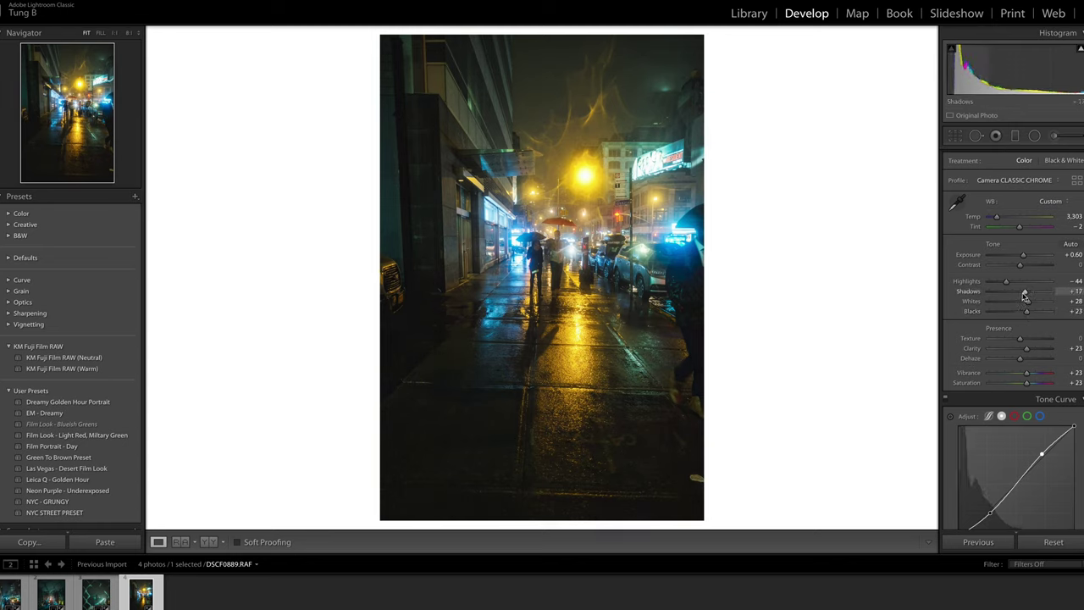
{"action": "scroll", "coordinate": [1013, 302], "scroll_direction": "down", "scroll_amount": 4}
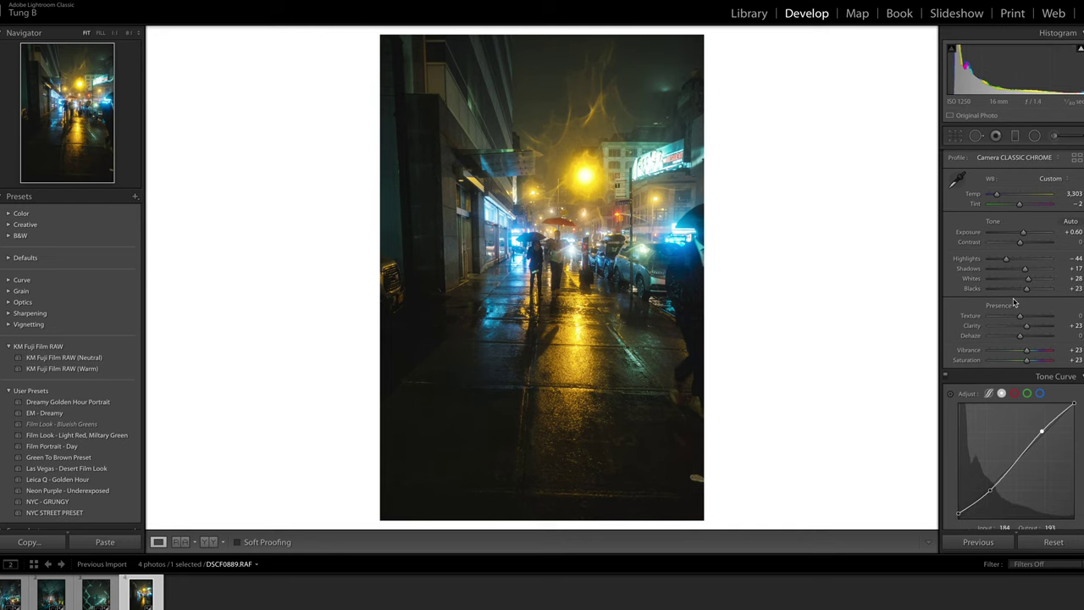
{"action": "left_click_drag", "start_coordinate": [959, 387], "coordinate": [958, 379]}
- Shift the HSL hues to red -4, orange -6, green -42, aqua -20, blue -34 and purple +9
{"action": "scroll", "coordinate": [967, 404], "scroll_direction": "down", "scroll_amount": 3}
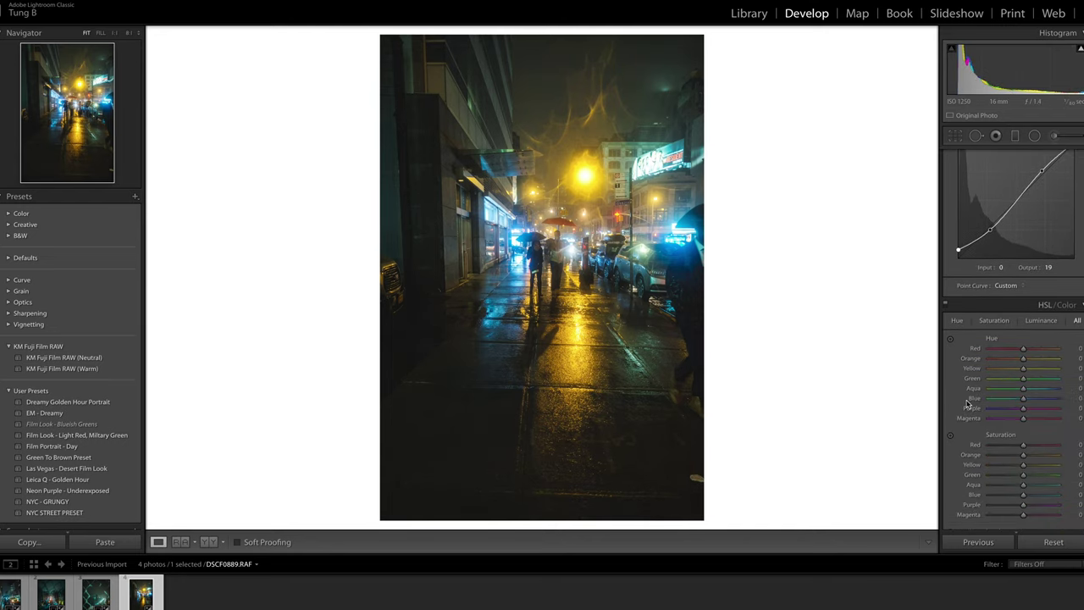
{"action": "scroll", "coordinate": [967, 404], "scroll_direction": "down", "scroll_amount": 1}
{"action": "left_click_drag", "start_coordinate": [1023, 328], "coordinate": [1012, 361]}
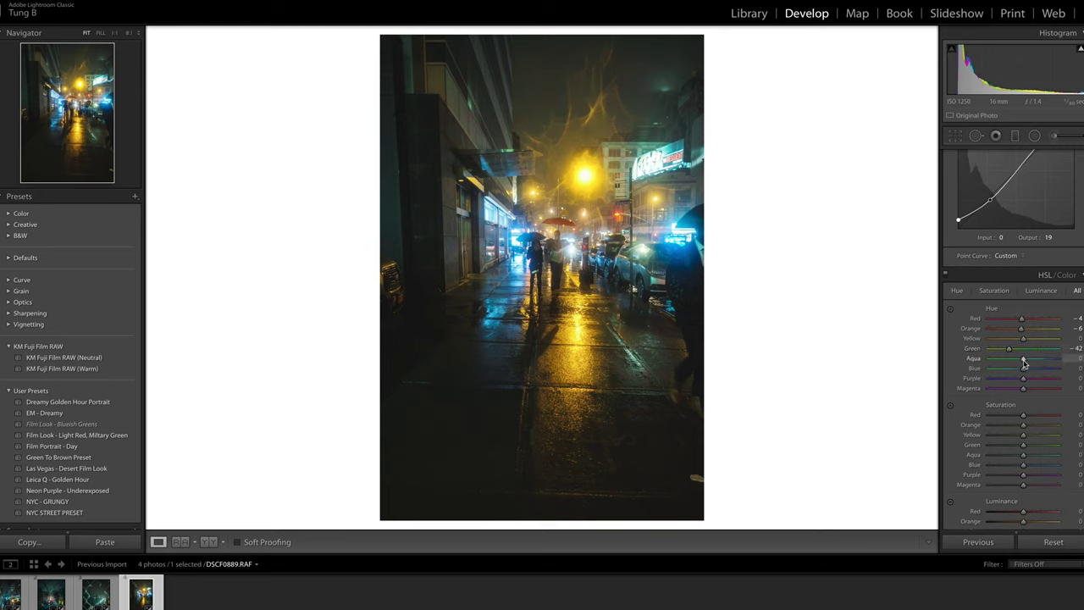
{"action": "mouse_move", "coordinate": [1023, 363]}
{"action": "left_mouse_down"}
{"action": "mouse_move", "coordinate": [1057, 359]}
{"action": "mouse_move", "coordinate": [991, 359]}
{"action": "mouse_move", "coordinate": [1057, 359]}
{"action": "mouse_move", "coordinate": [1008, 359]}
{"action": "mouse_move", "coordinate": [1044, 373]}
{"action": "mouse_move", "coordinate": [1025, 378]}
{"action": "left_mouse_up"}
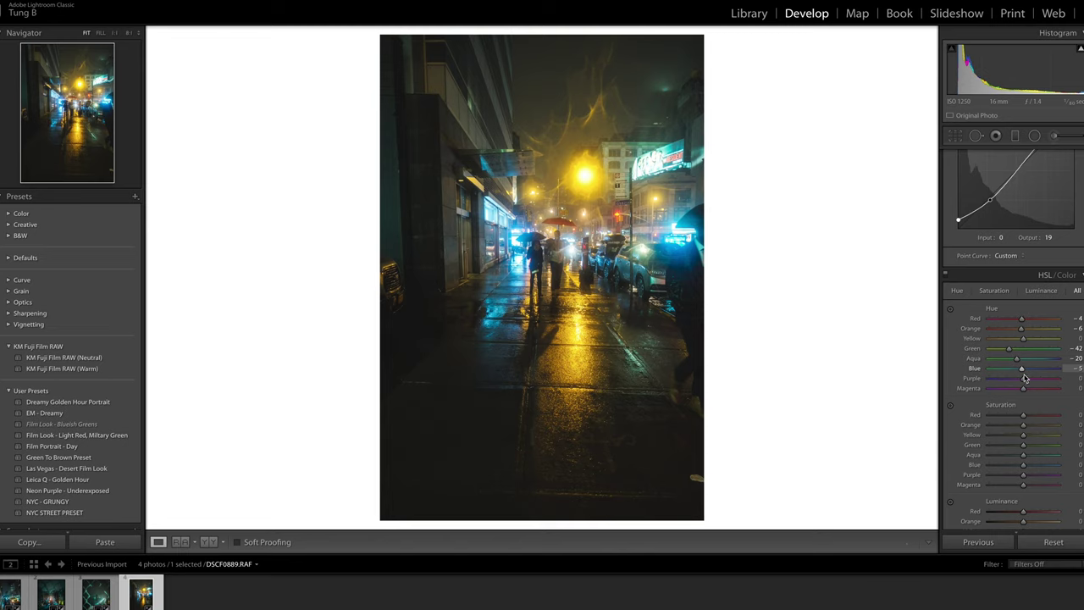
{"action": "left_click_drag", "start_coordinate": [1021, 377], "coordinate": [1052, 392]}
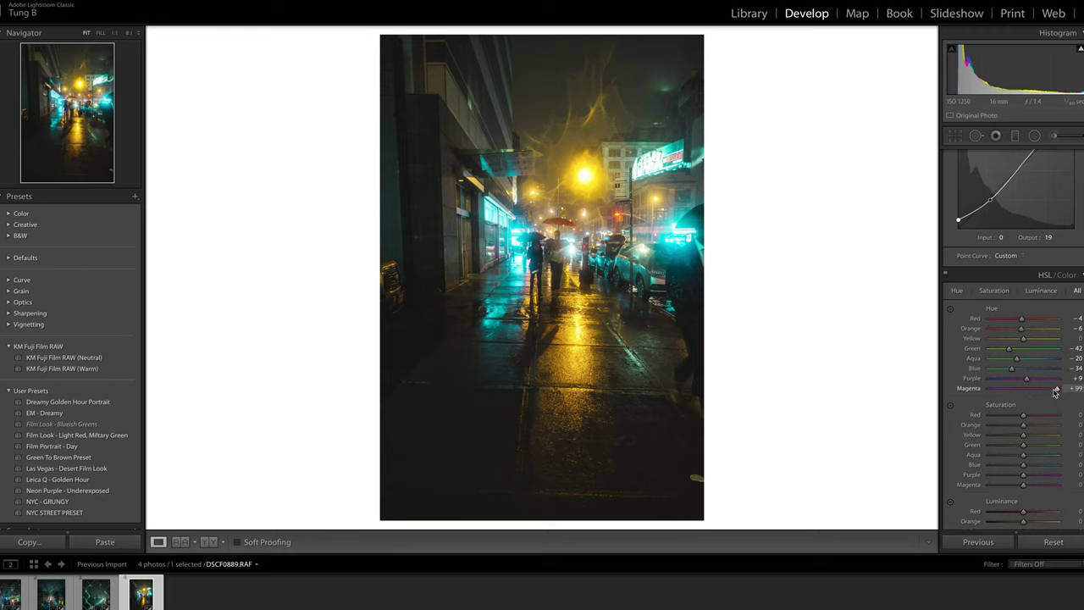
- Set the HSL saturation to orange -16, yellow -14, aqua +18, blue +12 and purple -10
{"action": "scroll", "coordinate": [1025, 394], "scroll_direction": "down", "scroll_amount": 1}
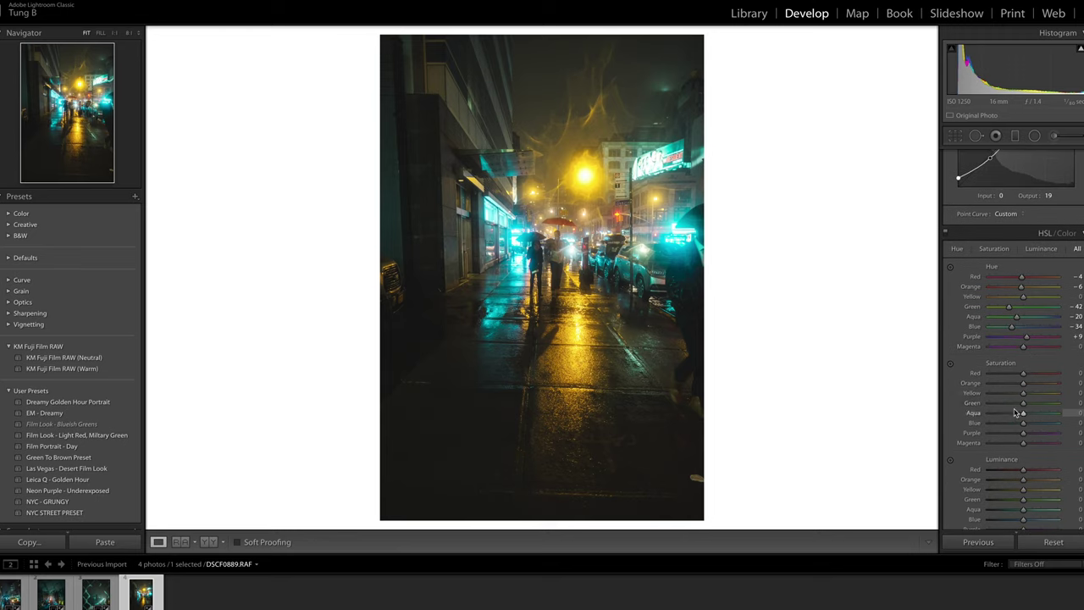
{"action": "mouse_move", "coordinate": [1020, 389]}
{"action": "left_mouse_down"}
{"action": "mouse_move", "coordinate": [1039, 393]}
{"action": "mouse_move", "coordinate": [1010, 392]}
{"action": "mouse_move", "coordinate": [1026, 389]}
{"action": "left_mouse_up"}
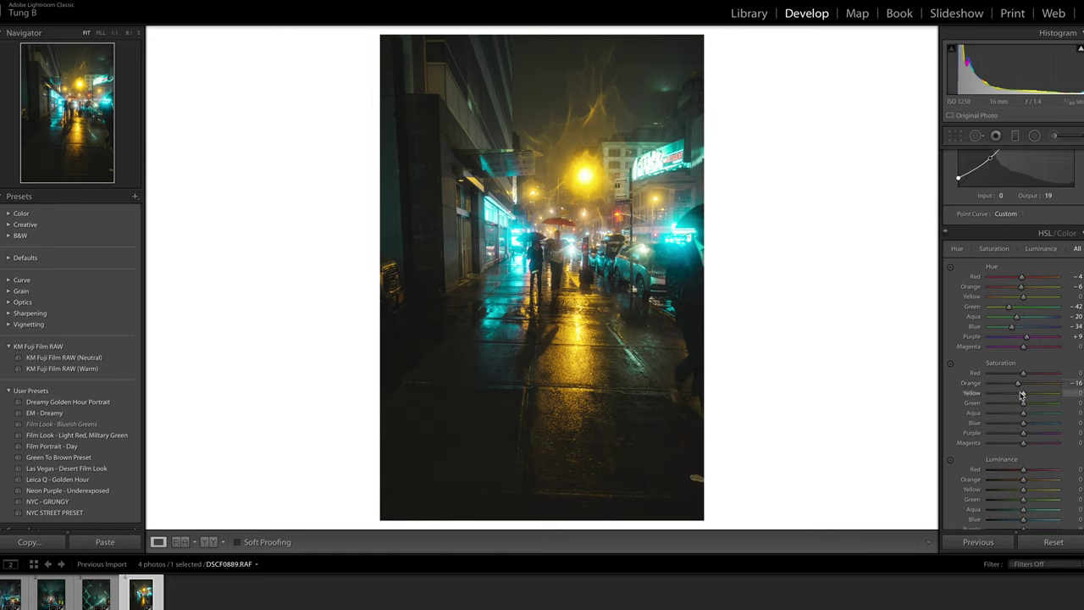
{"action": "mouse_move", "coordinate": [1040, 395]}
{"action": "left_mouse_down"}
{"action": "mouse_move", "coordinate": [997, 404]}
{"action": "mouse_move", "coordinate": [1023, 403]}
{"action": "left_mouse_up"}
{"action": "left_click_drag", "start_coordinate": [1027, 423], "coordinate": [1026, 433]}
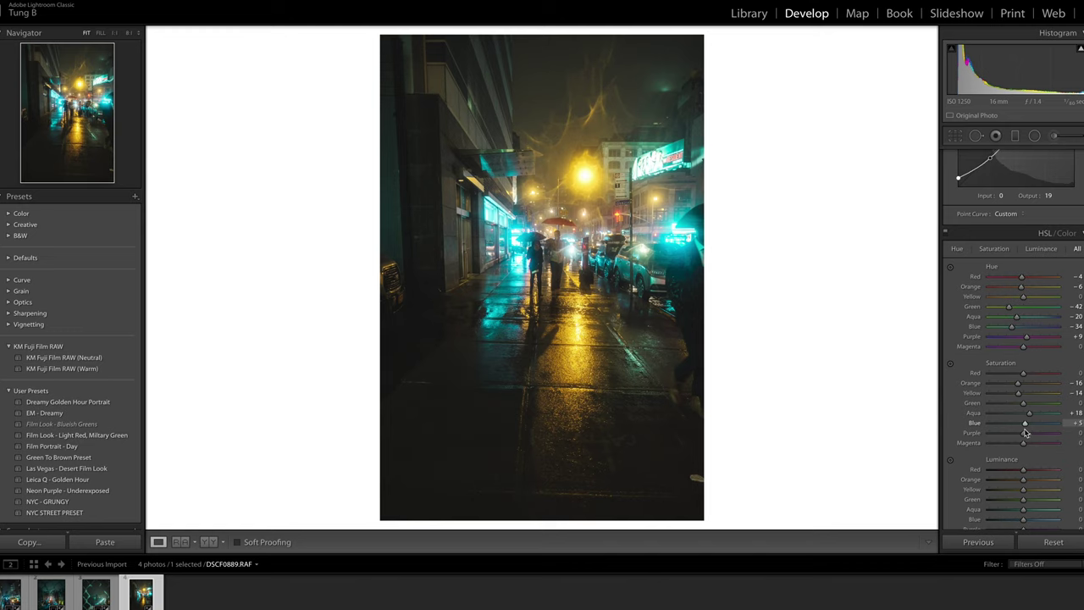
{"action": "scroll", "coordinate": [1005, 411], "scroll_direction": "down", "scroll_amount": 1}
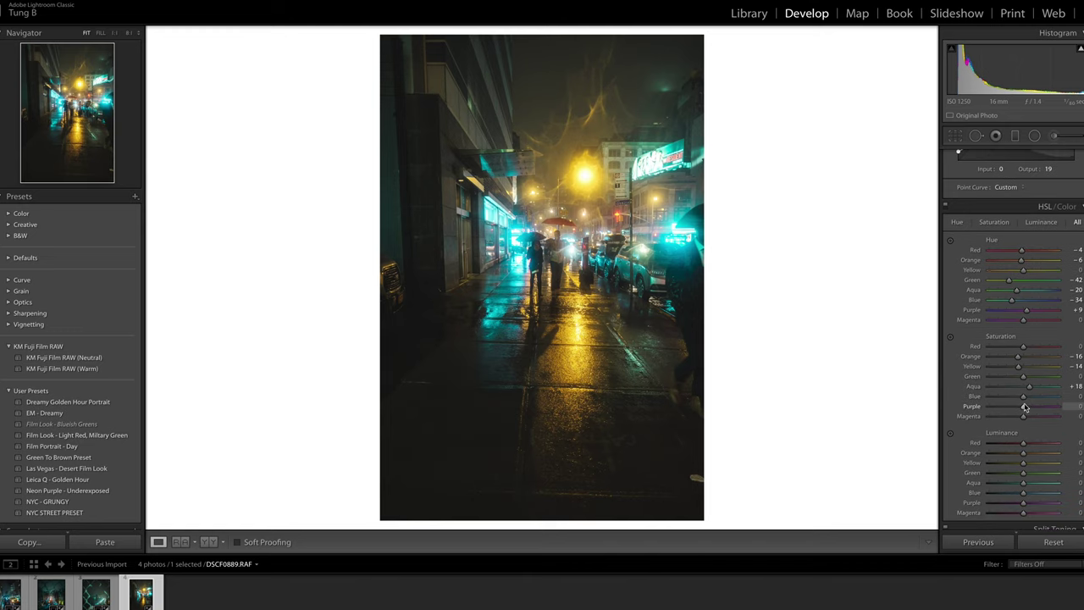
{"action": "left_click_drag", "start_coordinate": [1023, 397], "coordinate": [1031, 412]}
- Set the HSL luminance to orange +11, yellow +14, green -37, aqua +15 and blue +8
{"action": "scroll", "coordinate": [1022, 413], "scroll_direction": "down", "scroll_amount": 2}
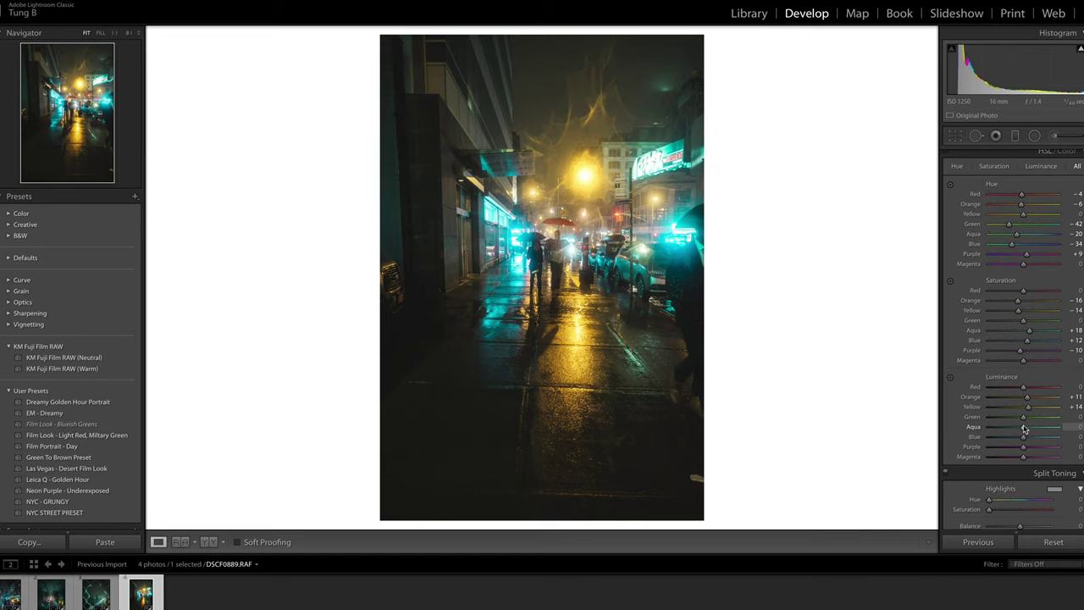
{"action": "scroll", "coordinate": [1024, 429], "scroll_direction": "down", "scroll_amount": 3}
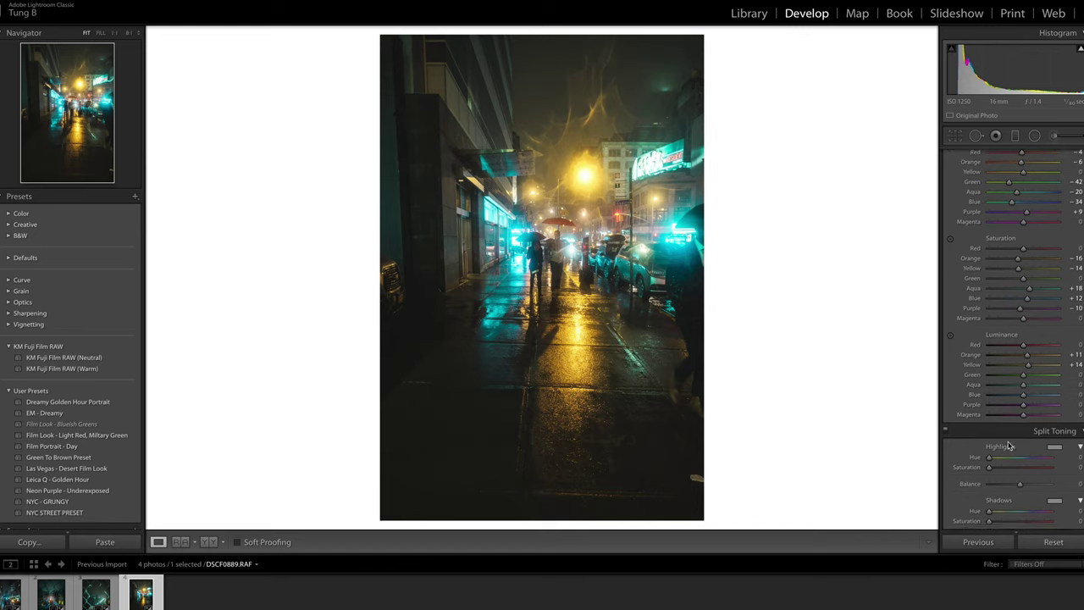
{"action": "mouse_move", "coordinate": [1024, 397]}
{"action": "left_mouse_down"}
{"action": "mouse_move", "coordinate": [1034, 400]}
{"action": "mouse_move", "coordinate": [1025, 400]}
{"action": "left_mouse_up"}
{"action": "mouse_move", "coordinate": [1024, 388]}
{"action": "left_mouse_down"}
{"action": "mouse_move", "coordinate": [1043, 387]}
{"action": "mouse_move", "coordinate": [1017, 389]}
{"action": "mouse_move", "coordinate": [1031, 387]}
{"action": "mouse_move", "coordinate": [1009, 376]}
{"action": "mouse_move", "coordinate": [989, 399]}
{"action": "mouse_move", "coordinate": [1016, 404]}
{"action": "left_mouse_up"}
- Split-tone the highlights with hue 178, saturation 18 and the shadows with hue 186, saturation 15
{"action": "scroll", "coordinate": [999, 413], "scroll_direction": "down", "scroll_amount": 2}
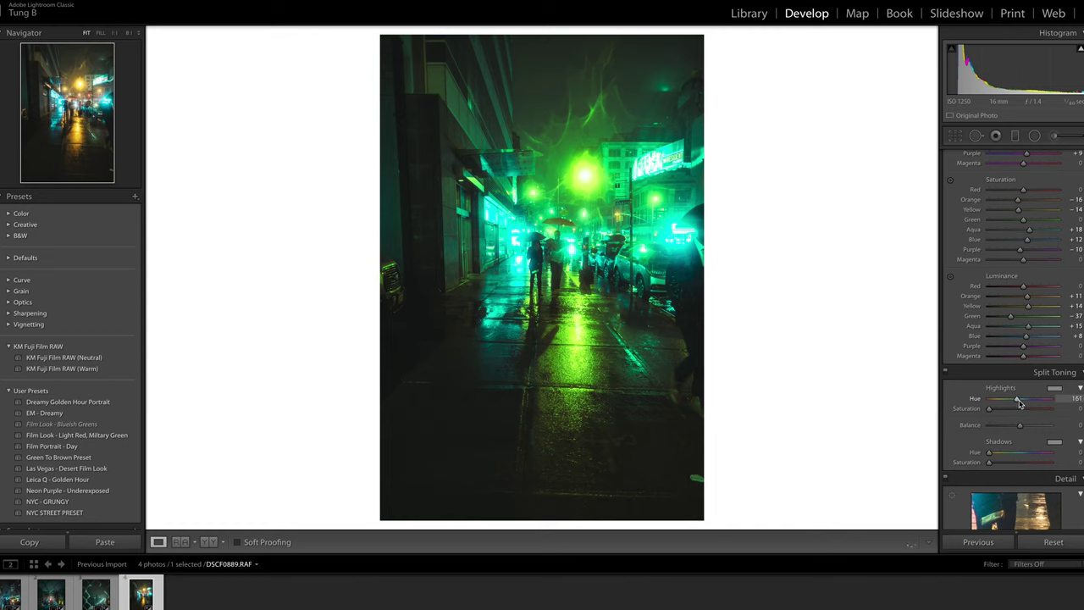
{"action": "mouse_move", "coordinate": [1004, 409]}
{"action": "left_mouse_down"}
{"action": "mouse_move", "coordinate": [993, 412]}
{"action": "mouse_move", "coordinate": [1003, 412]}
{"action": "left_mouse_up"}
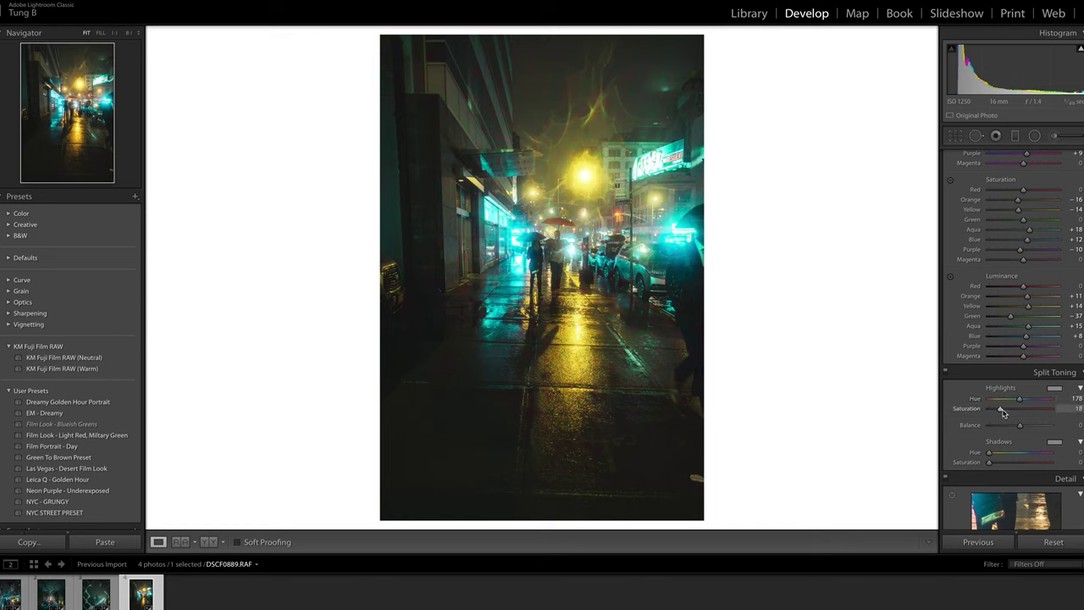
{"action": "mouse_move", "coordinate": [988, 452]}
{"action": "left_mouse_down"}
{"action": "mouse_move", "coordinate": [1028, 460]}
{"action": "mouse_move", "coordinate": [998, 464]}
{"action": "left_mouse_up"}
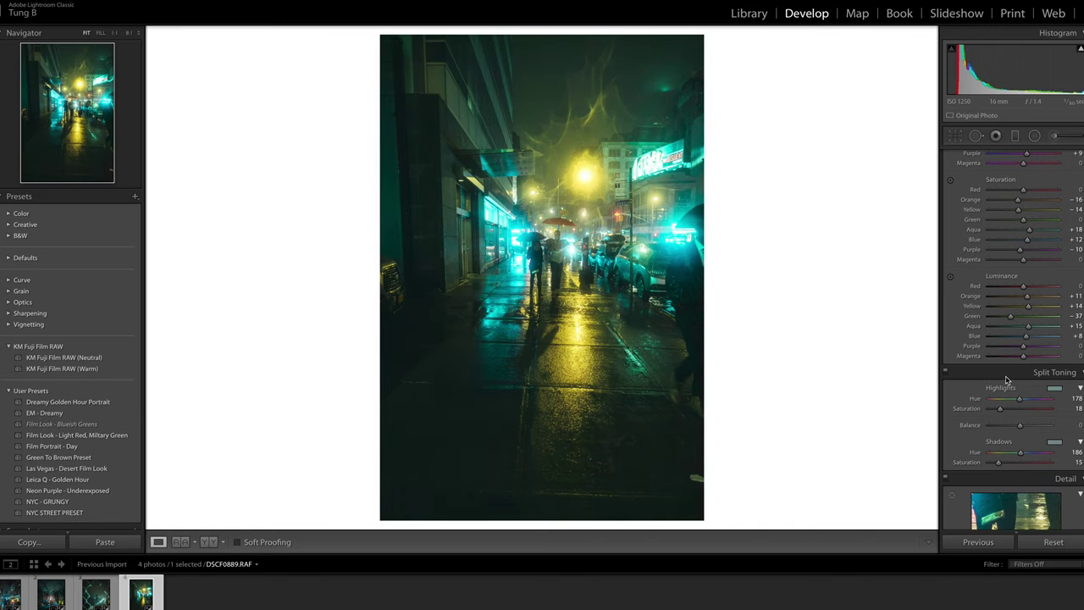
- Set the sharpening masking to 80 and the sharpening amount to 60
{"action": "scroll", "coordinate": [1005, 376], "scroll_direction": "down", "scroll_amount": 2}
{"action": "scroll", "coordinate": [1005, 377], "scroll_direction": "down", "scroll_amount": 2}
{"action": "left_click_drag", "start_coordinate": [988, 375], "coordinate": [1038, 385]}
{"action": "left_click", "coordinate": [1041, 379], "text": "alt"}
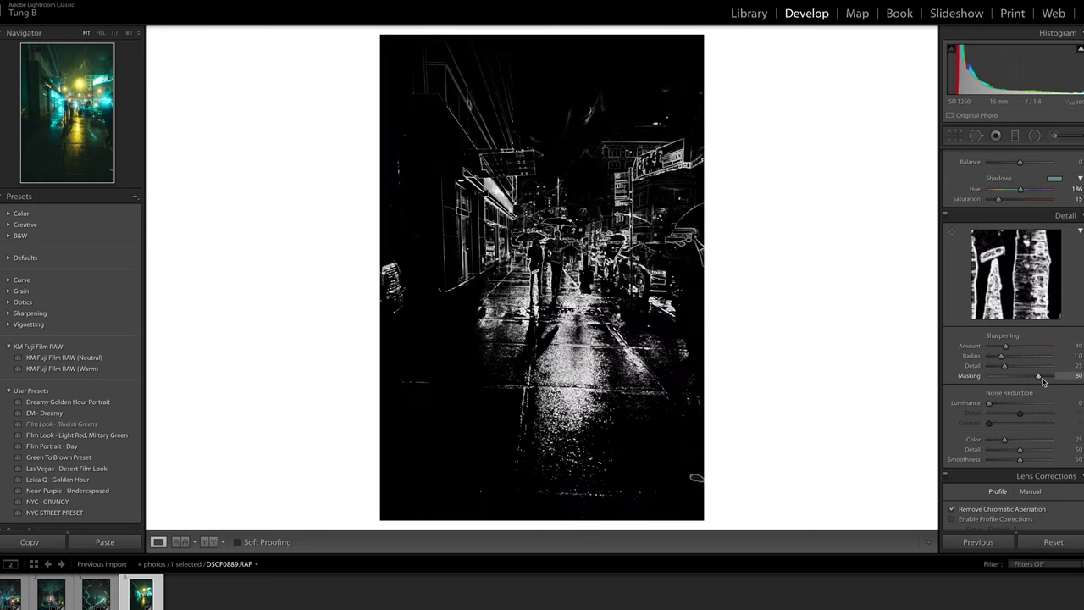
{"action": "left_click", "coordinate": [1073, 347]}
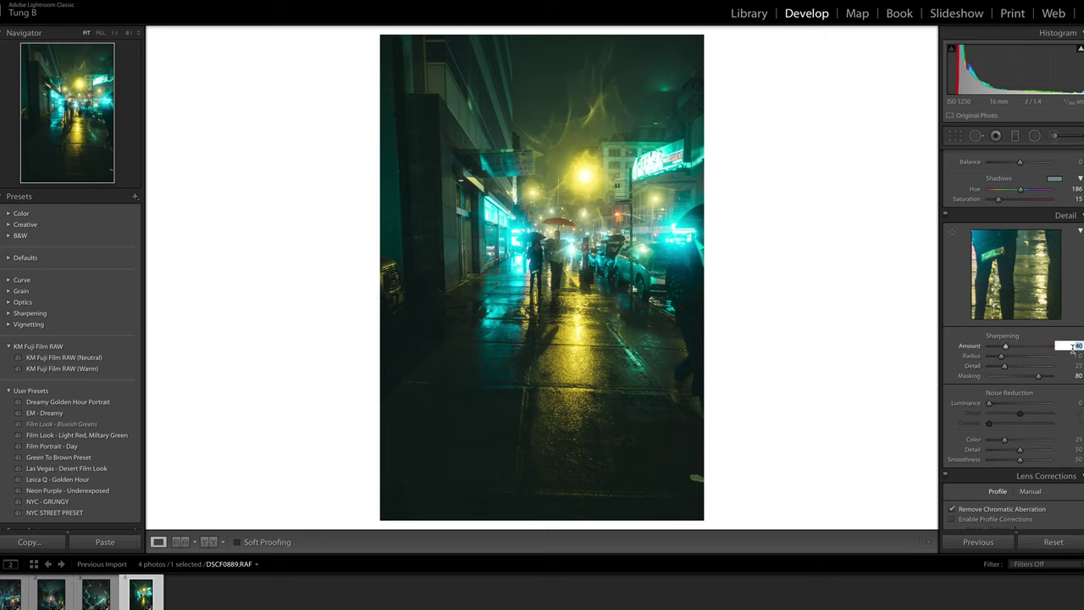
{"action": "type", "text": "60"}
{"action": "key", "text": "Return"}
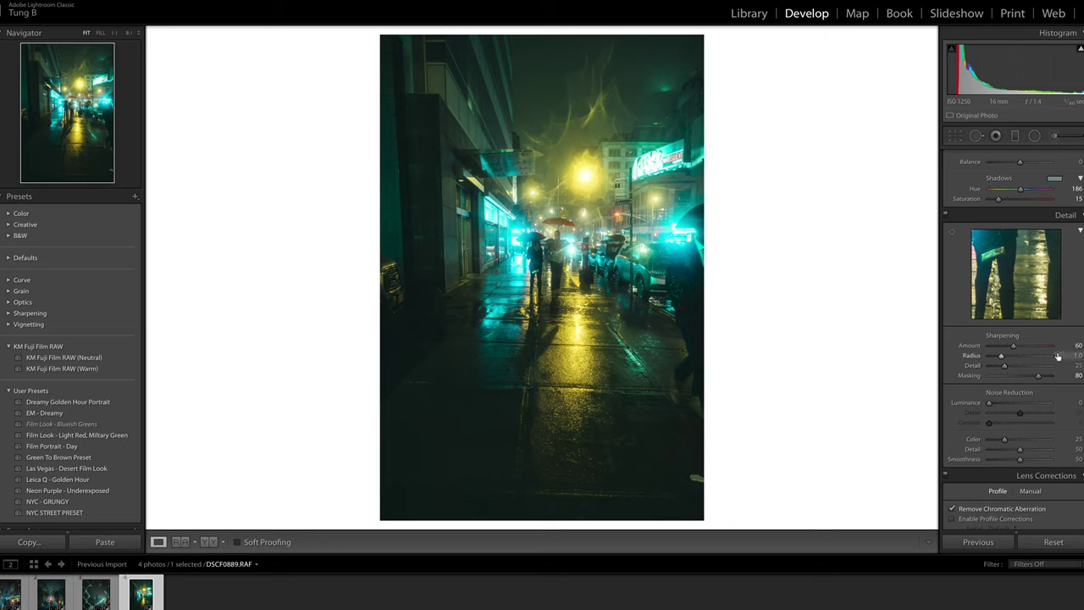
- Apply the Auto Upright perspective correction and set the post-crop vignetting amount to -20
{"action": "scroll", "coordinate": [1024, 373], "scroll_direction": "down", "scroll_amount": 2}
{"action": "scroll", "coordinate": [1025, 374], "scroll_direction": "down", "scroll_amount": 5}
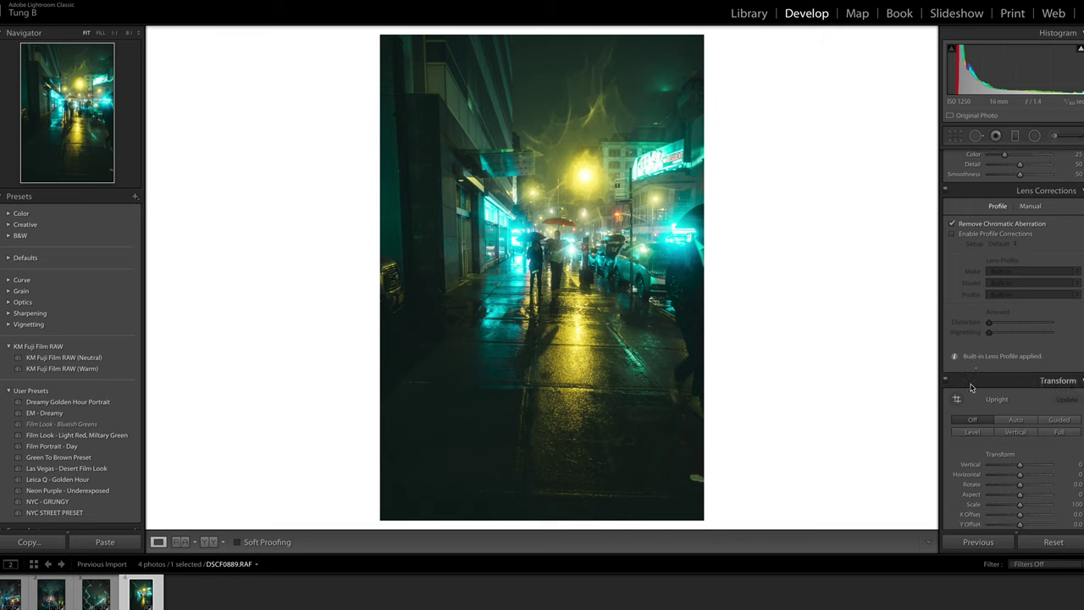
{"action": "left_click", "coordinate": [1011, 376]}
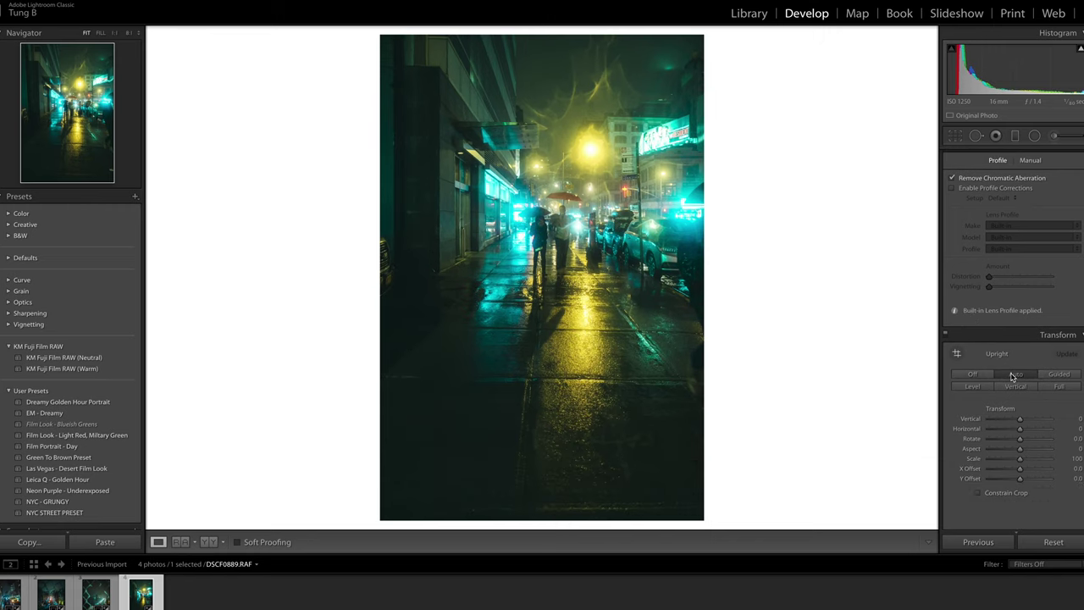
{"action": "scroll", "coordinate": [989, 387], "scroll_direction": "down", "scroll_amount": 1}
{"action": "scroll", "coordinate": [989, 387], "scroll_direction": "down", "scroll_amount": 3}
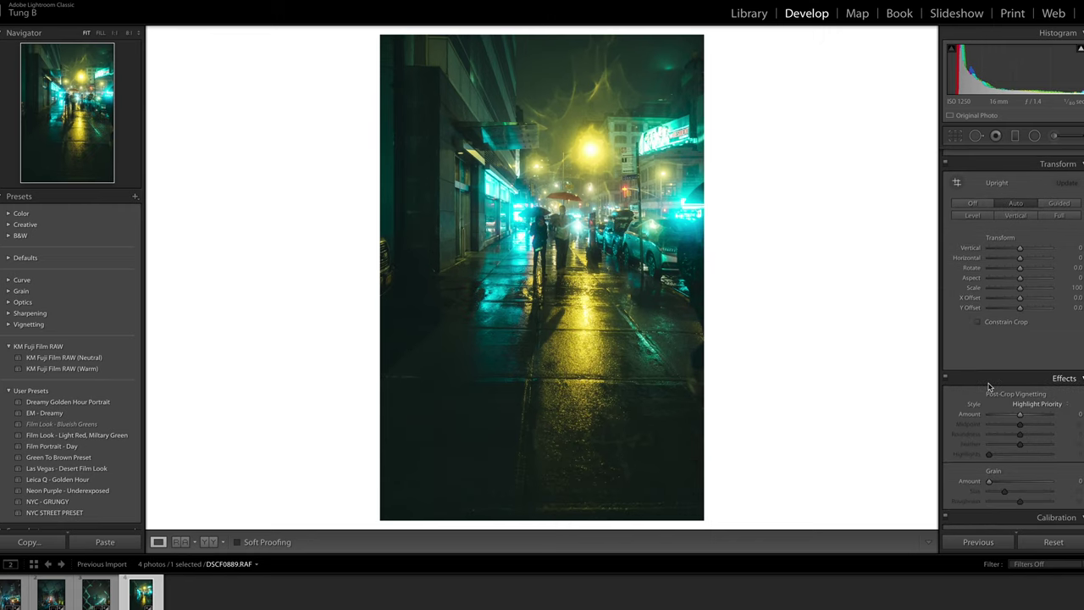
{"action": "left_click_drag", "start_coordinate": [1020, 407], "coordinate": [1011, 408]}
- Crop the photo to the 4 x 5 / 8 x 10 aspect ratio, trimming the dark foreground and keeping the umbrella couple near the centre
{"action": "left_click", "coordinate": [955, 136]}
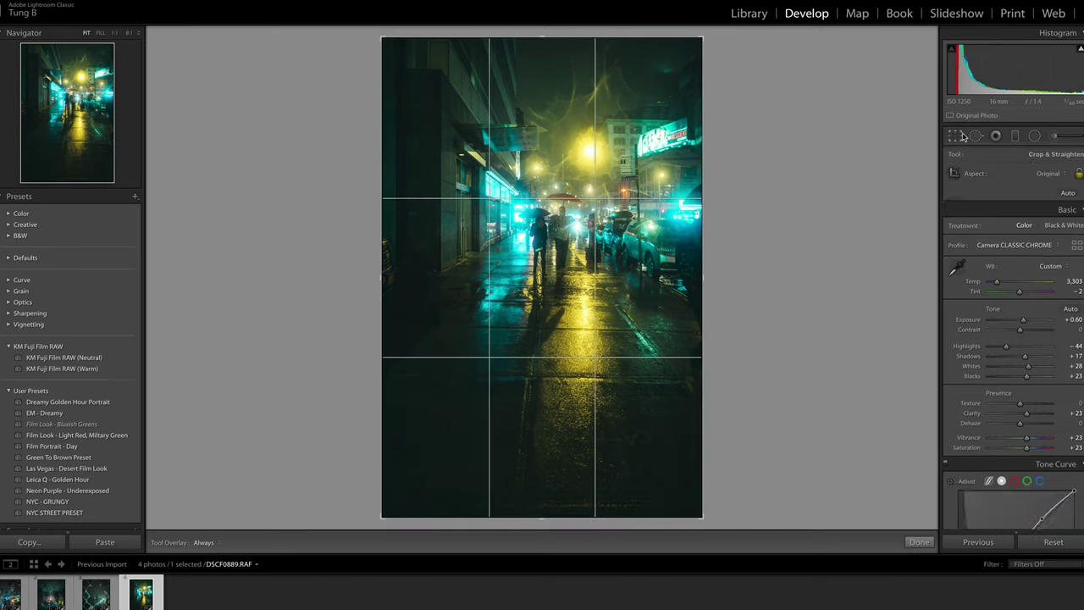
{"action": "left_click", "coordinate": [1046, 173]}
{"action": "left_click", "coordinate": [1042, 204]}
{"action": "left_click_drag", "start_coordinate": [576, 258], "coordinate": [577, 299]}
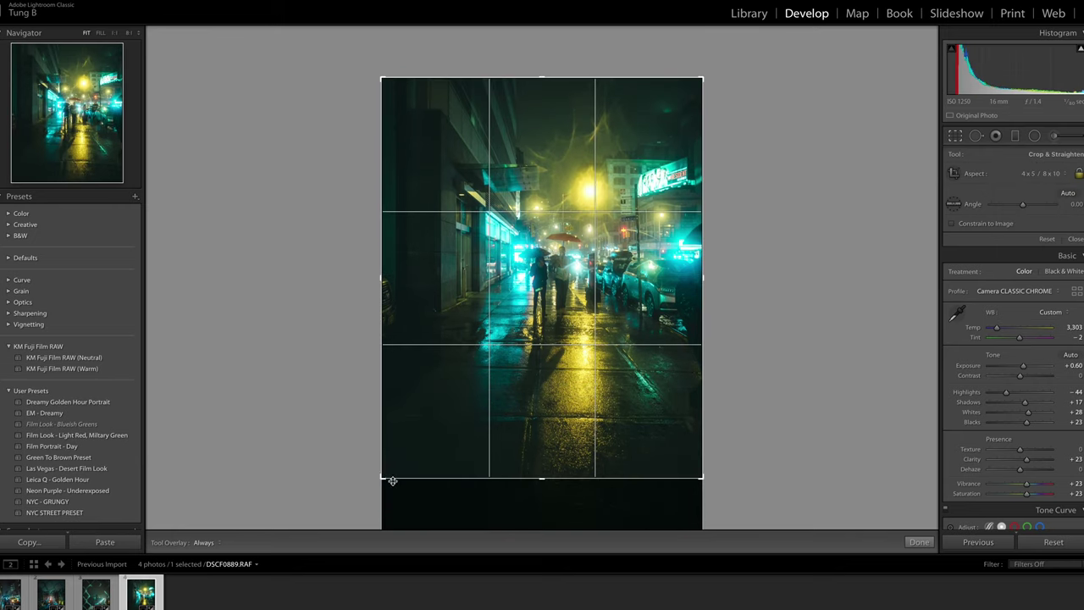
{"action": "left_click_drag", "start_coordinate": [395, 484], "coordinate": [400, 471]}
{"action": "left_click_drag", "start_coordinate": [550, 410], "coordinate": [555, 387]}
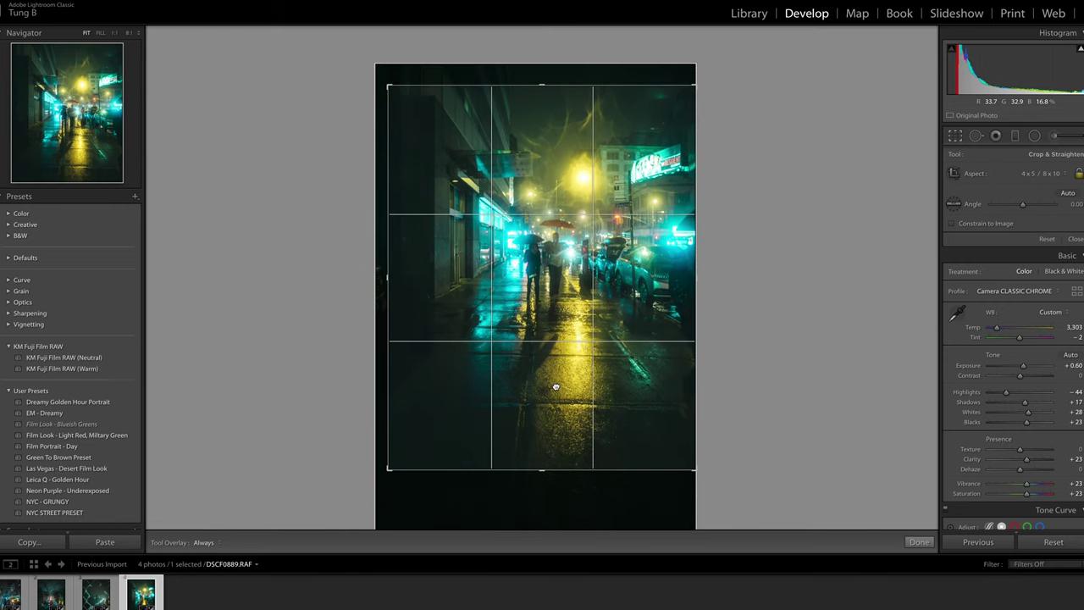
{"action": "key", "text": "Return"}
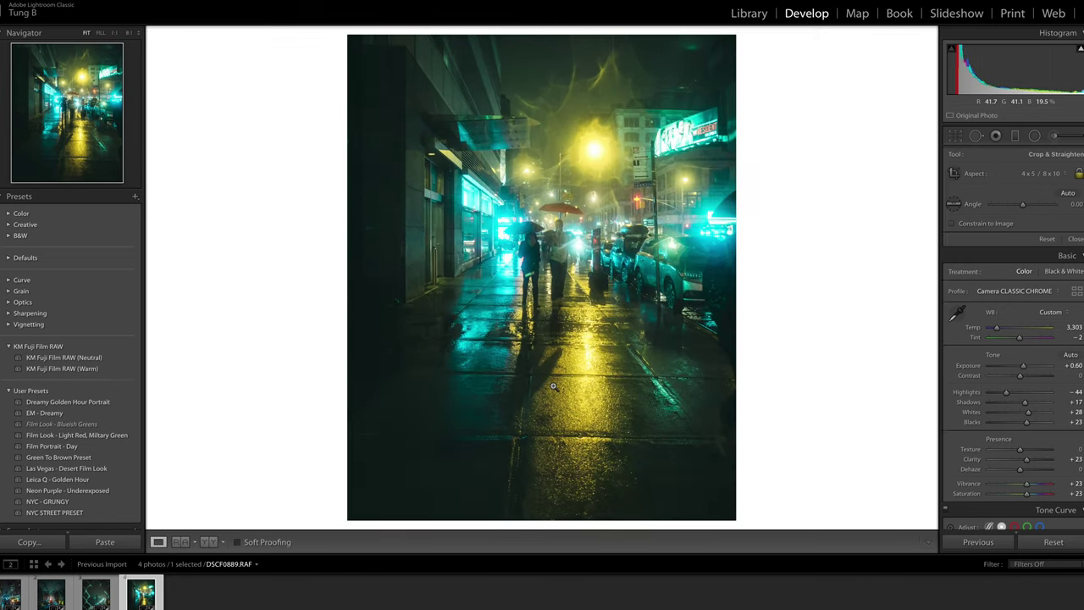
- Raise the shadows to +33 and set the white balance to temperature 3,408 and tint +13
{"action": "left_click_drag", "start_coordinate": [1026, 302], "coordinate": [1030, 301]}
{"action": "left_click_drag", "start_coordinate": [998, 230], "coordinate": [1024, 238]}
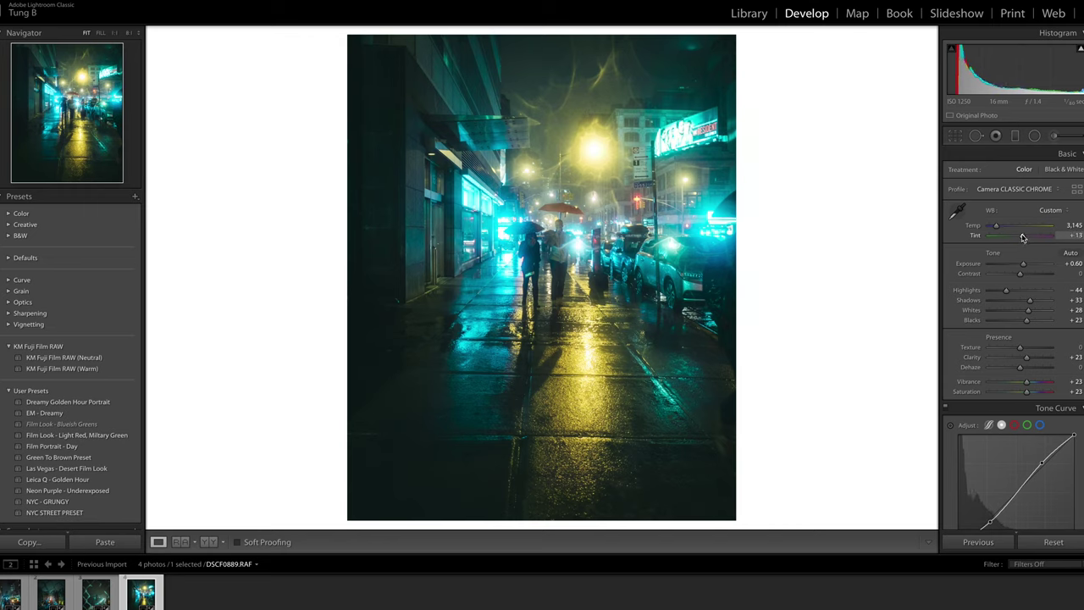
{"action": "left_click_drag", "start_coordinate": [998, 228], "coordinate": [999, 229]}
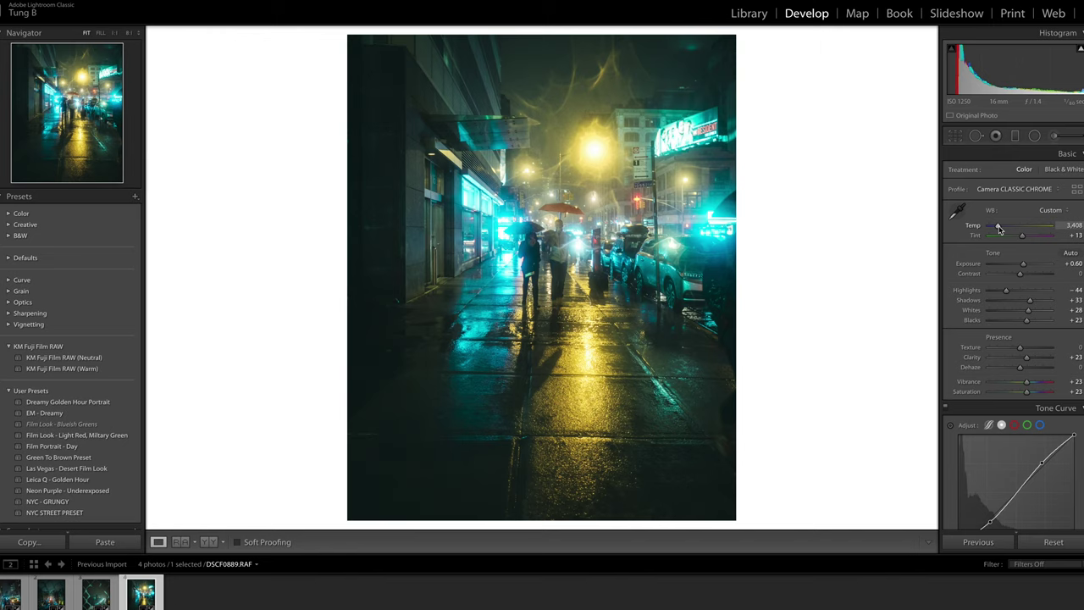
- Calibrate the colours with blue primary hue -6, green primary hue +19 and green primary saturation +17
{"action": "scroll", "coordinate": [1008, 339], "scroll_direction": "down", "scroll_amount": 10}
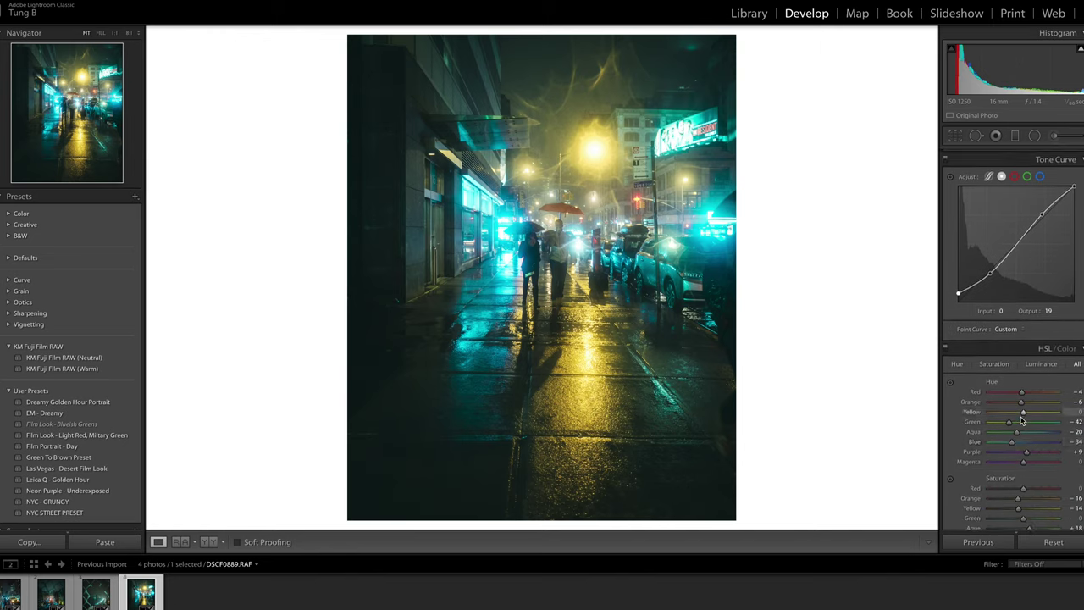
{"action": "scroll", "coordinate": [1021, 421], "scroll_direction": "up", "scroll_amount": 8}
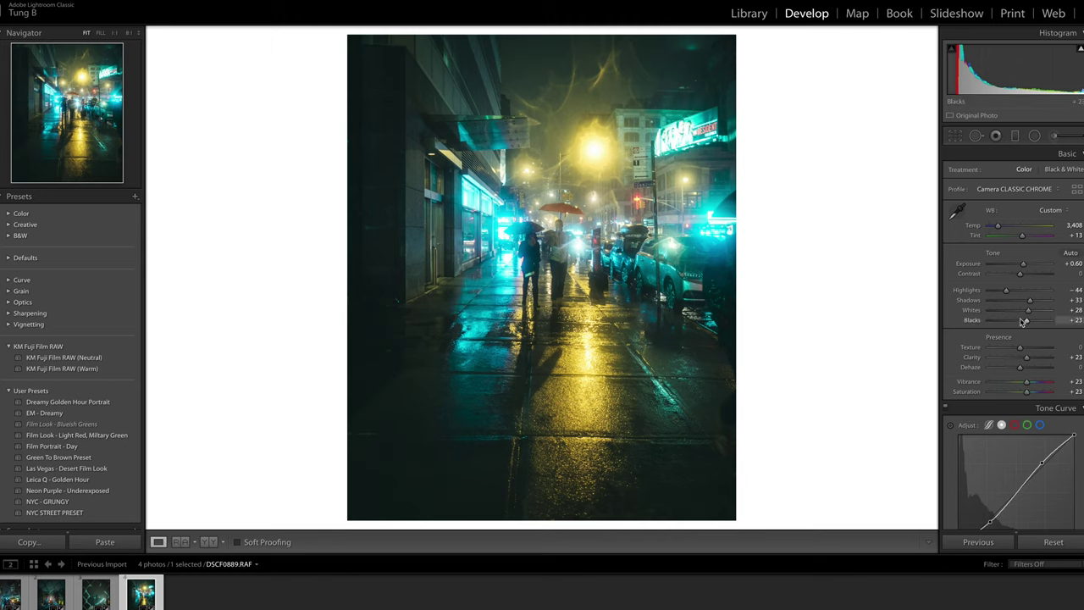
{"action": "scroll", "coordinate": [1021, 321], "scroll_direction": "down", "scroll_amount": 10}
{"action": "scroll", "coordinate": [1021, 321], "scroll_direction": "down", "scroll_amount": 10}
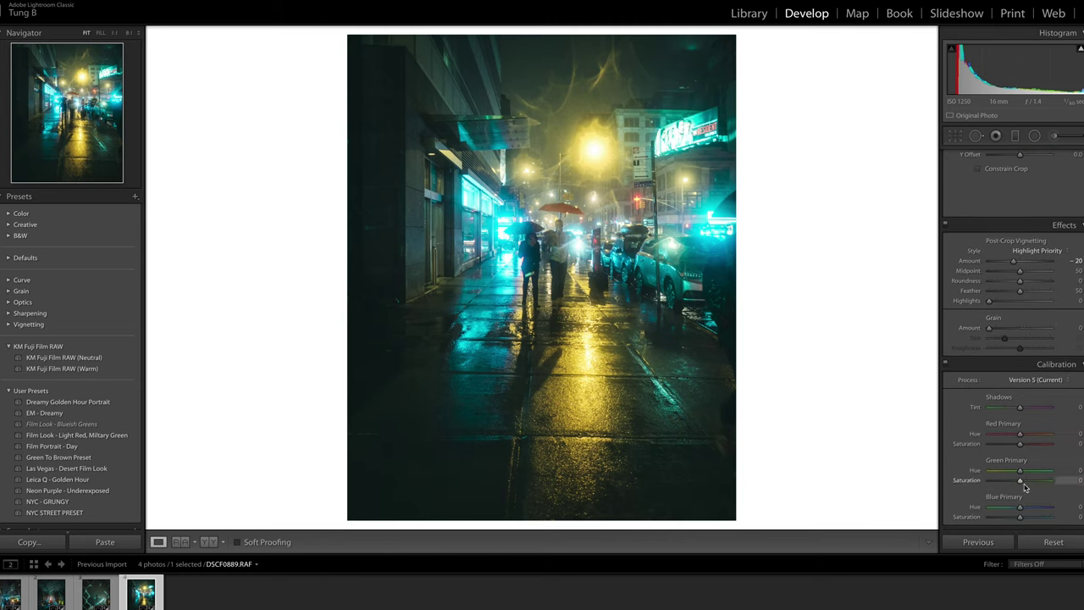
{"action": "left_click_drag", "start_coordinate": [1021, 511], "coordinate": [1019, 511]}
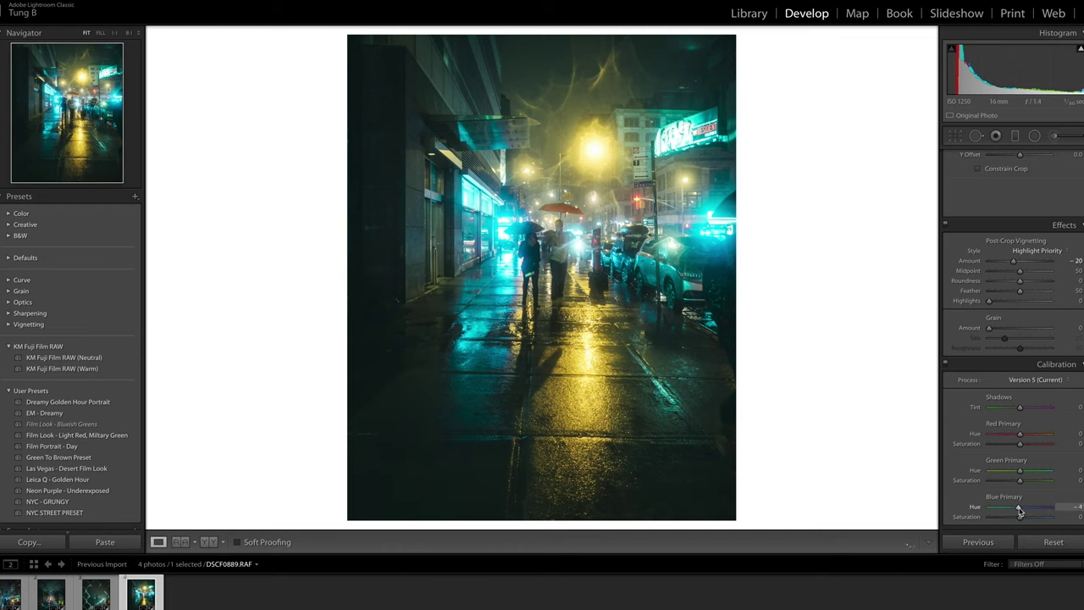
{"action": "left_click_drag", "start_coordinate": [1022, 472], "coordinate": [1020, 436]}
{"action": "left_click_drag", "start_coordinate": [1018, 480], "coordinate": [1024, 482]}
{"action": "scroll", "coordinate": [954, 299], "scroll_direction": "up", "scroll_amount": 8}
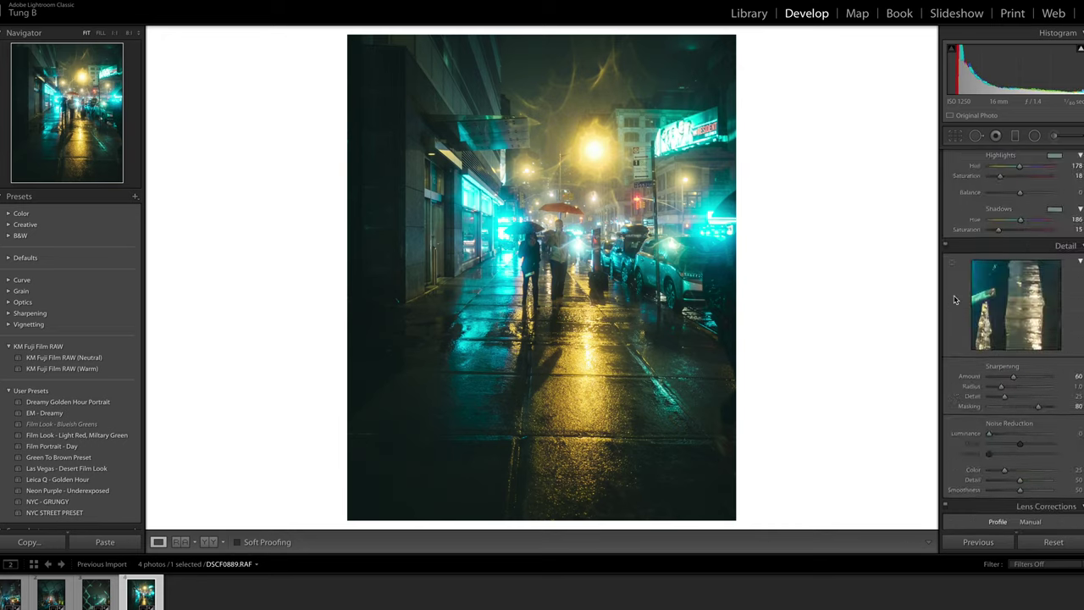
- Set contrast to +22, shadows to +84, whites to +17 and highlights to -100
{"action": "scroll", "coordinate": [954, 299], "scroll_direction": "up", "scroll_amount": 10}
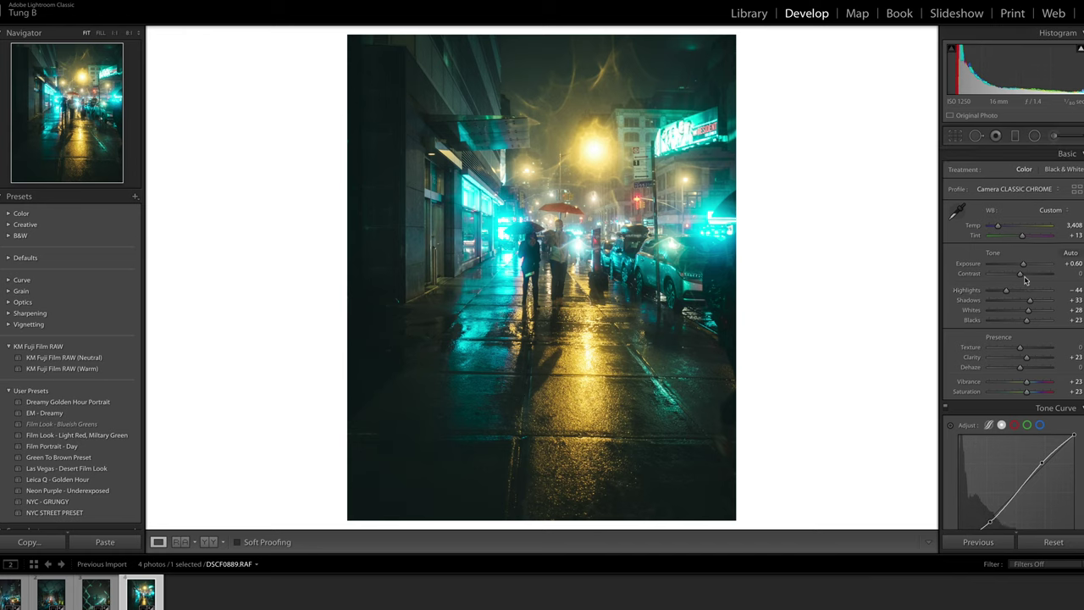
{"action": "left_click_drag", "start_coordinate": [1026, 280], "coordinate": [1031, 279]}
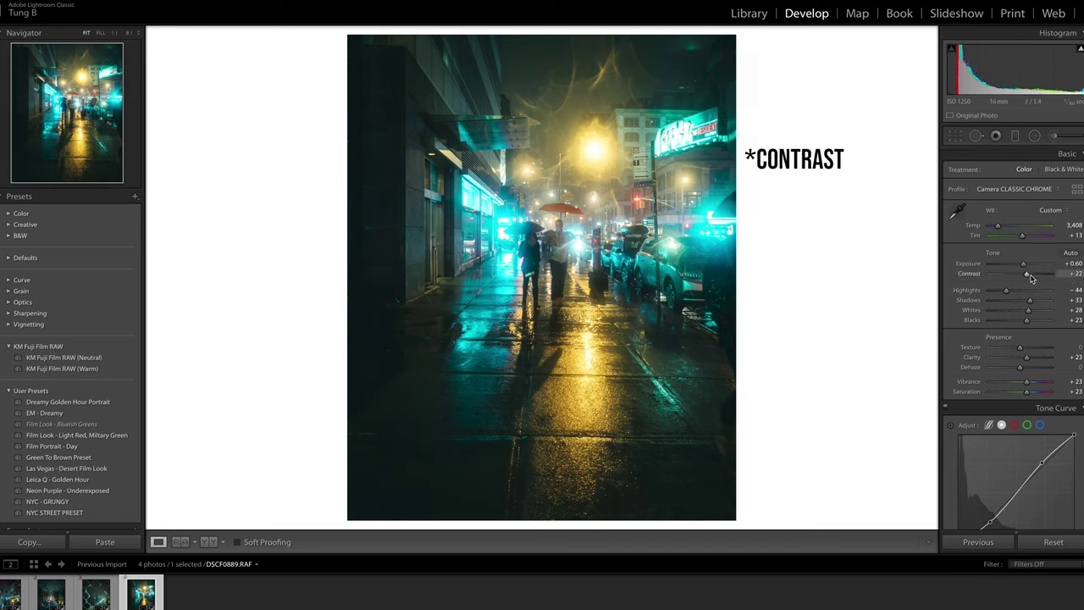
{"action": "left_click_drag", "start_coordinate": [1030, 300], "coordinate": [1045, 303]}
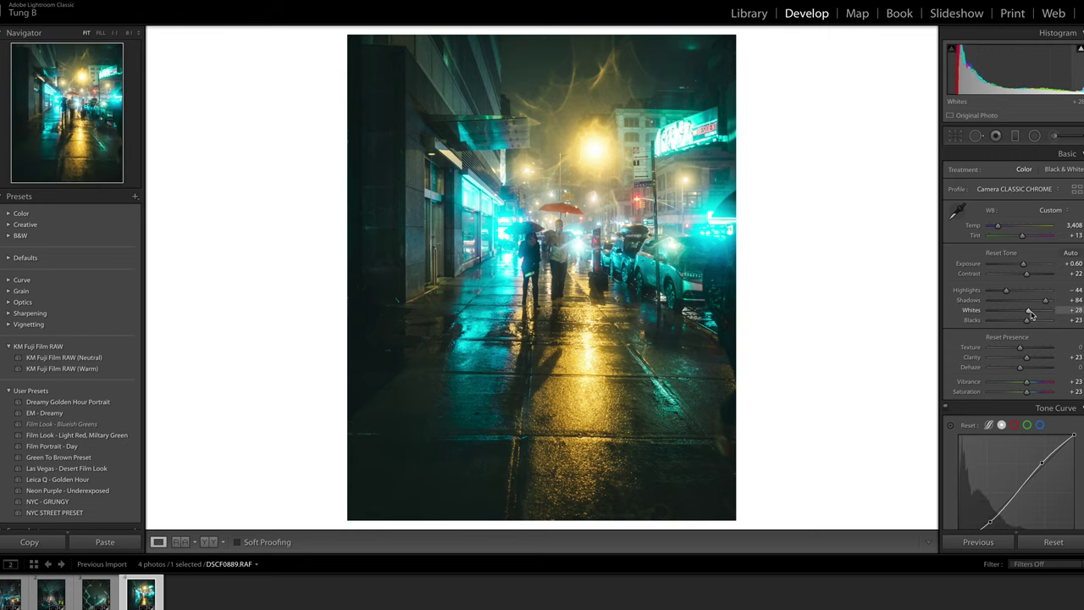
{"action": "left_click", "coordinate": [1030, 314], "text": "alt"}
{"action": "left_click", "coordinate": [1030, 314], "text": "alt"}
{"action": "left_click_drag", "start_coordinate": [1029, 314], "coordinate": [965, 291]}
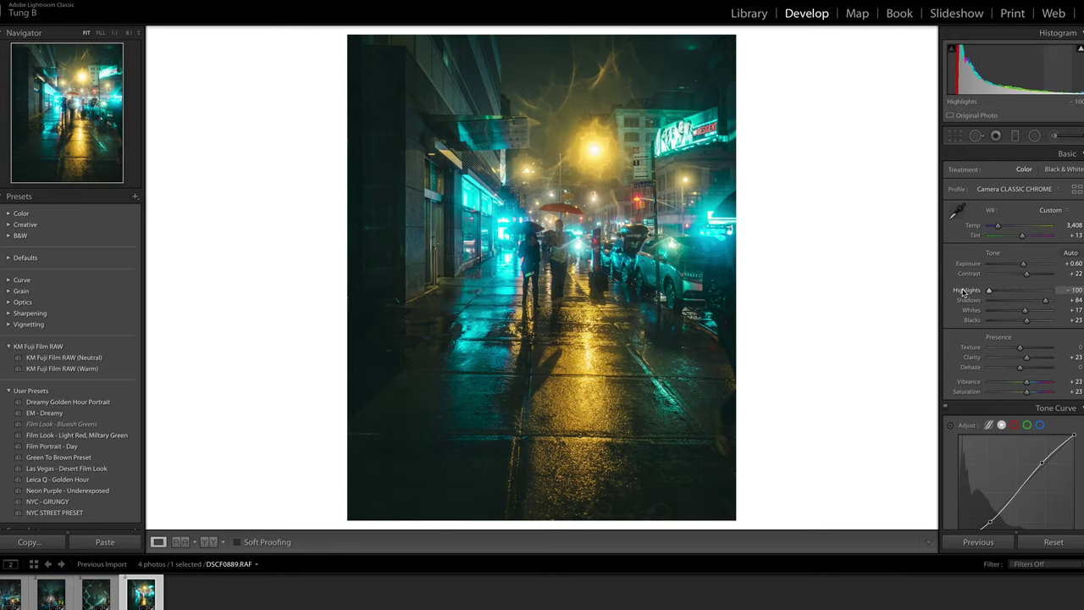
- Preview the highlight clipping and undo the last highlights reduction
{"action": "key", "text": "alt"}
{"action": "left_click", "coordinate": [989, 290], "text": "alt"}
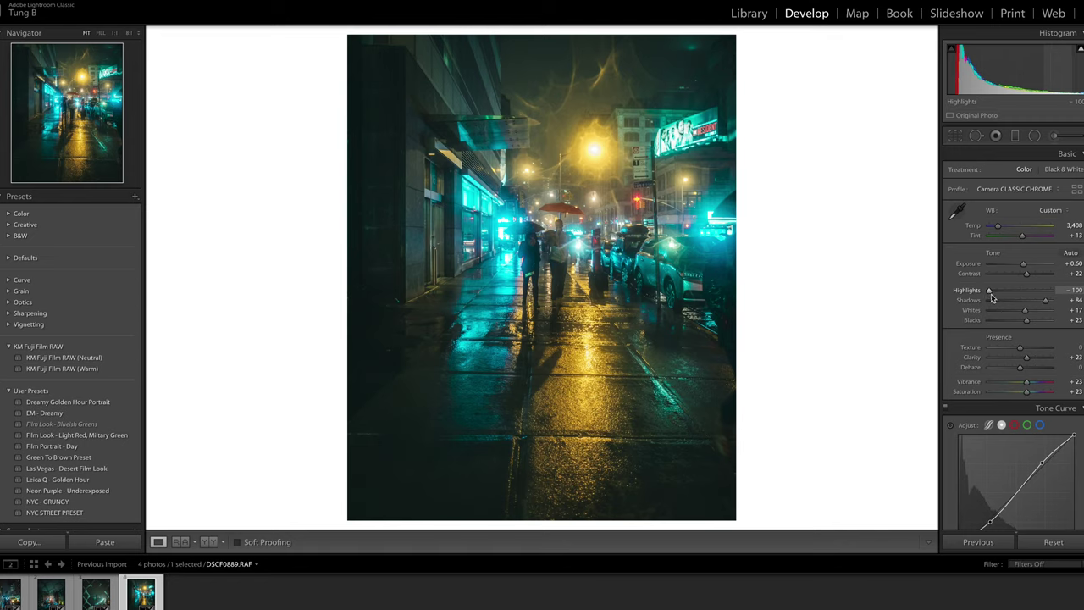
{"action": "key", "text": "ctrl+z"}
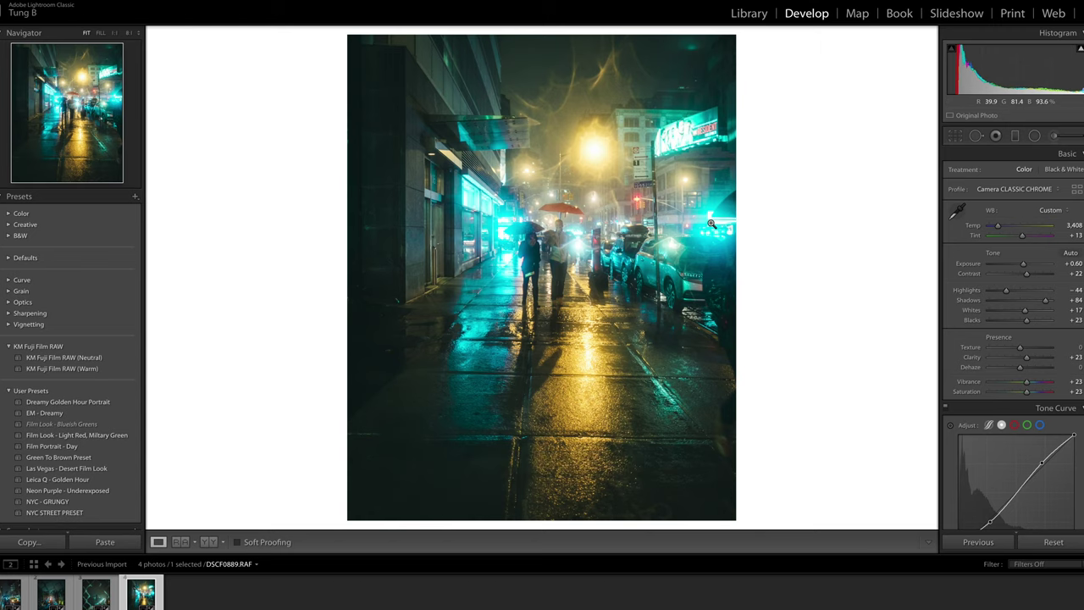
- Examine the brightest lights up close: the car lights, the neon sign, the street lamp and the storefront glow behind the umbrellas
{"action": "left_click", "coordinate": [711, 223]}
{"action": "left_click", "coordinate": [704, 240]}
{"action": "left_click", "coordinate": [703, 245]}
{"action": "left_click", "coordinate": [686, 141]}
{"action": "left_click", "coordinate": [603, 133]}
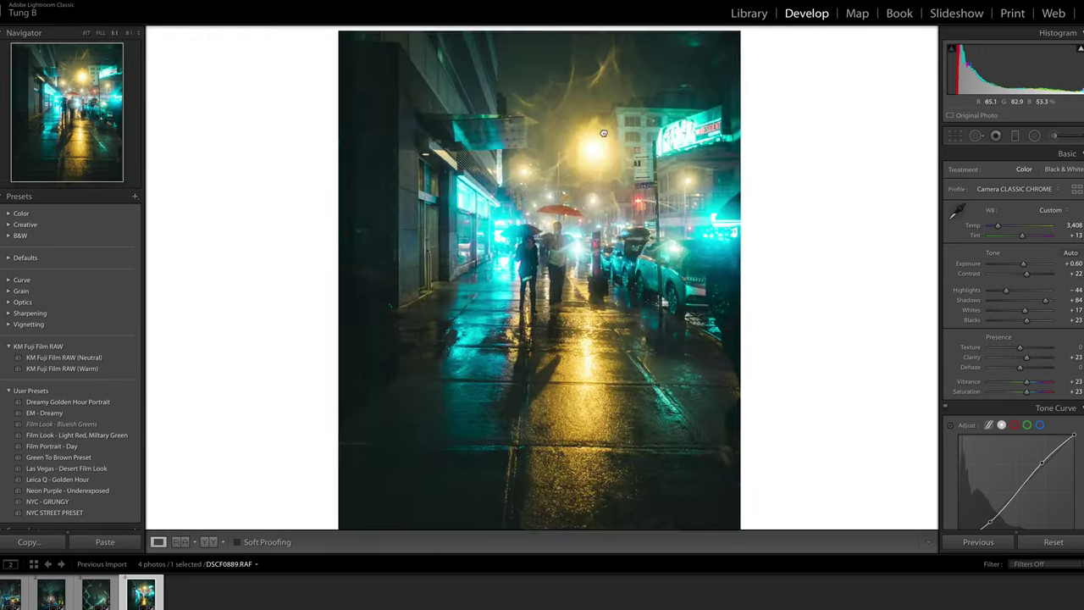
{"action": "left_click", "coordinate": [344, 367]}
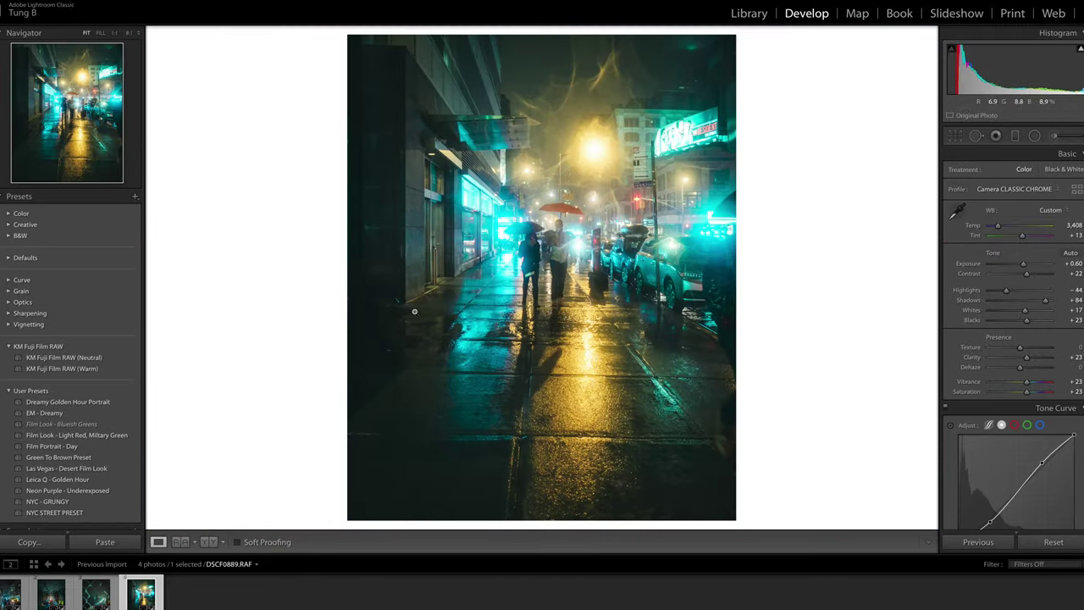
{"action": "left_click", "coordinate": [509, 237]}
{"action": "left_click", "coordinate": [503, 232]}
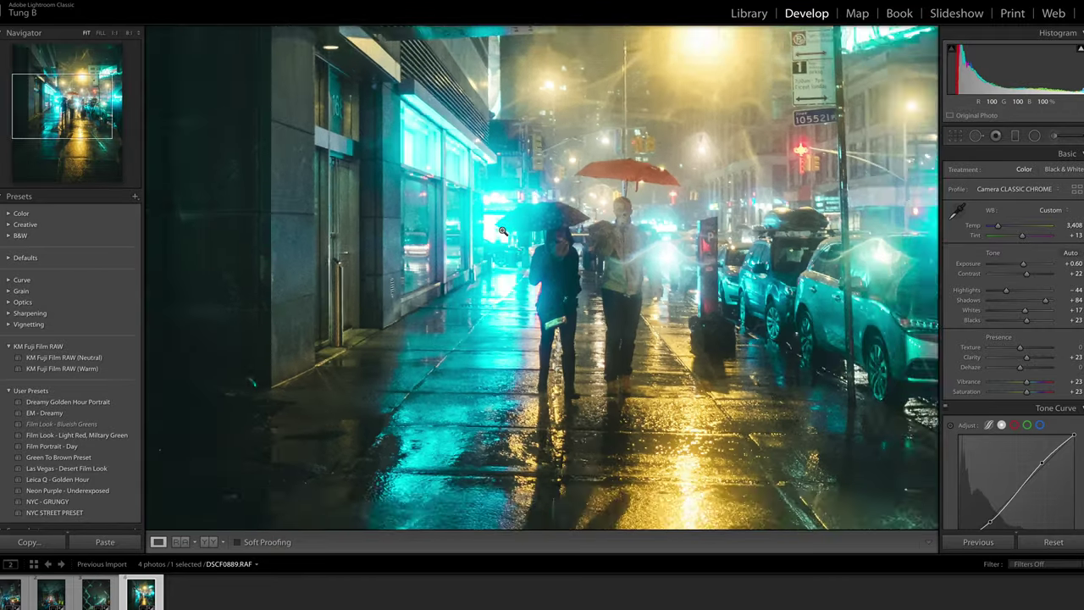
{"action": "left_click", "coordinate": [496, 231]}
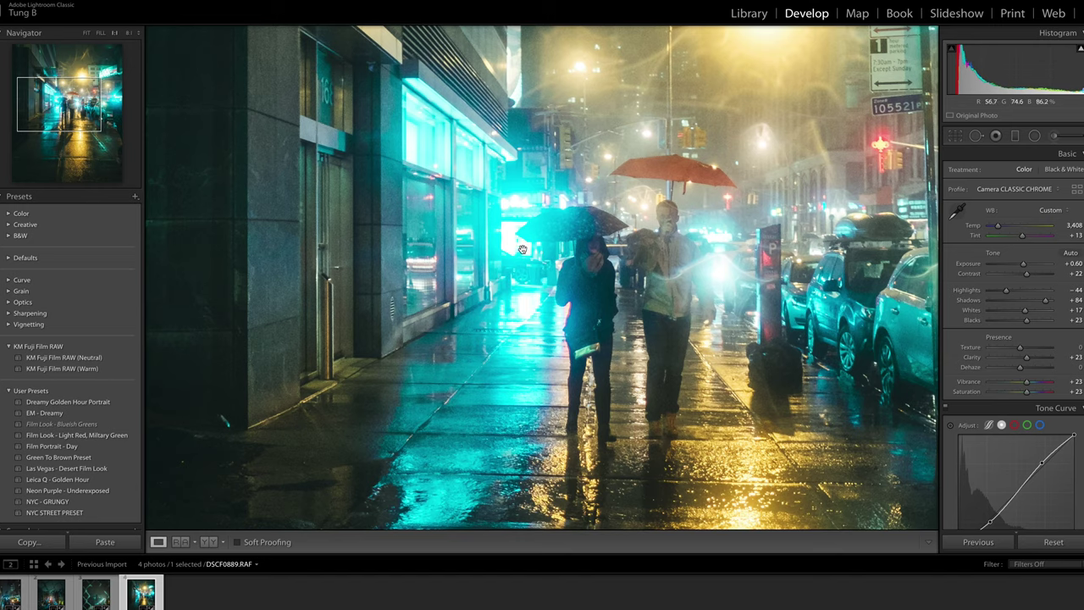
{"action": "left_click", "coordinate": [867, 198]}
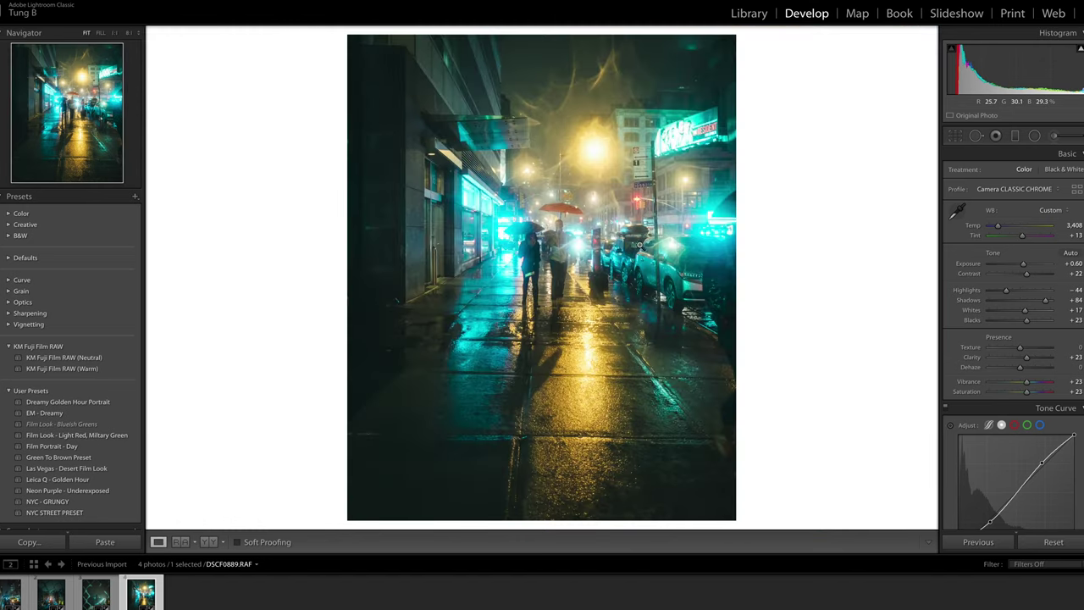
{"action": "left_click", "coordinate": [545, 260]}
{"action": "left_click", "coordinate": [522, 256]}
{"action": "left_click", "coordinate": [503, 239]}
{"action": "left_click", "coordinate": [502, 231]}
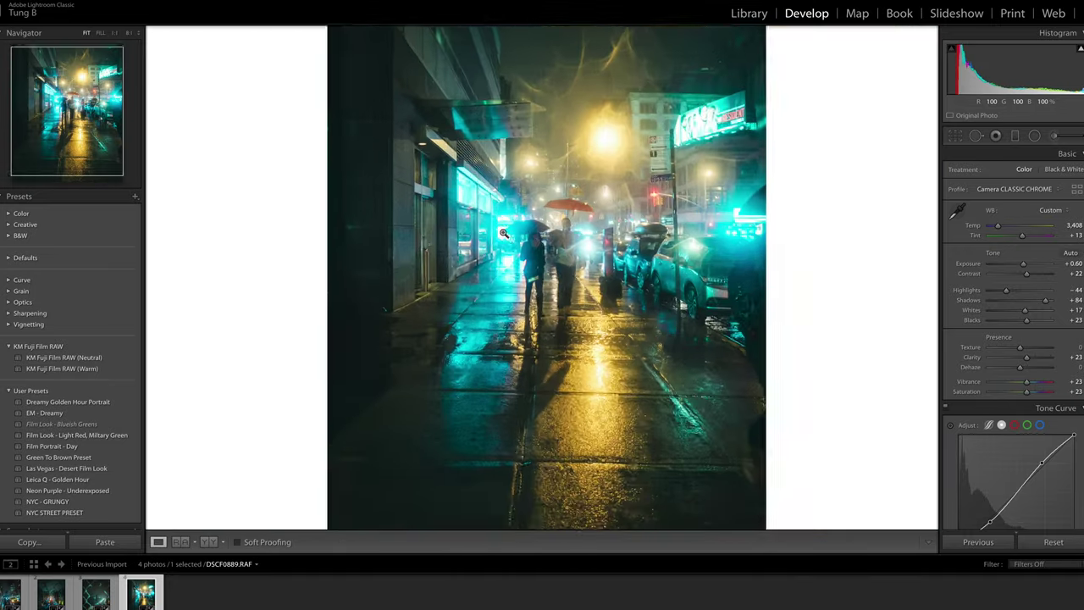
{"action": "left_click", "coordinate": [712, 220]}
{"action": "left_click", "coordinate": [712, 221]}
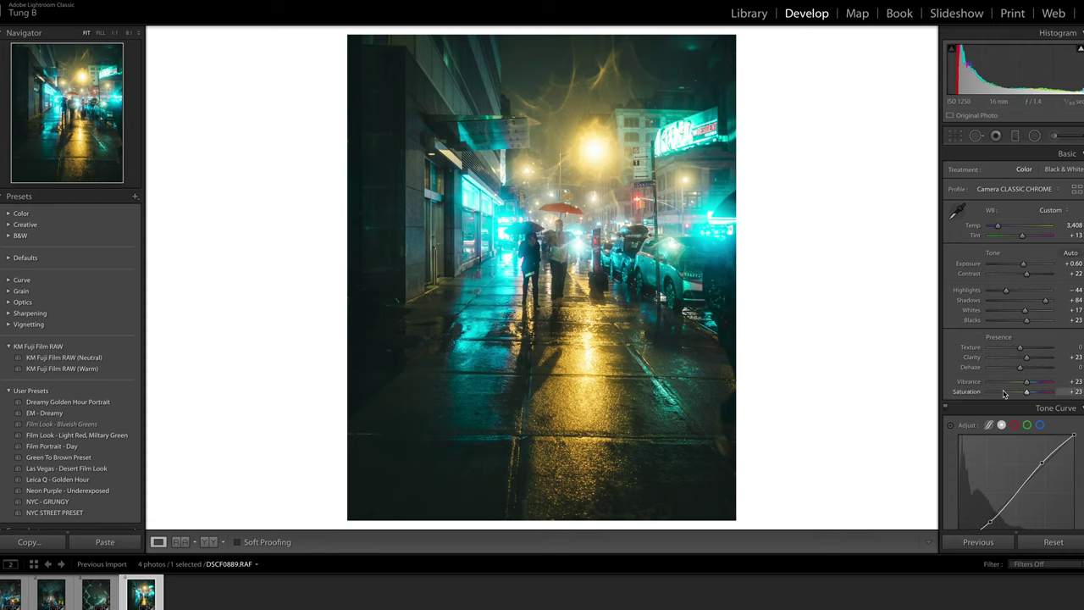
- Review the develop settings down to the calibration and compare the edited photo with its unedited version
{"action": "scroll", "coordinate": [1005, 394], "scroll_direction": "down", "scroll_amount": 10}
{"action": "scroll", "coordinate": [1004, 394], "scroll_direction": "up", "scroll_amount": 1}
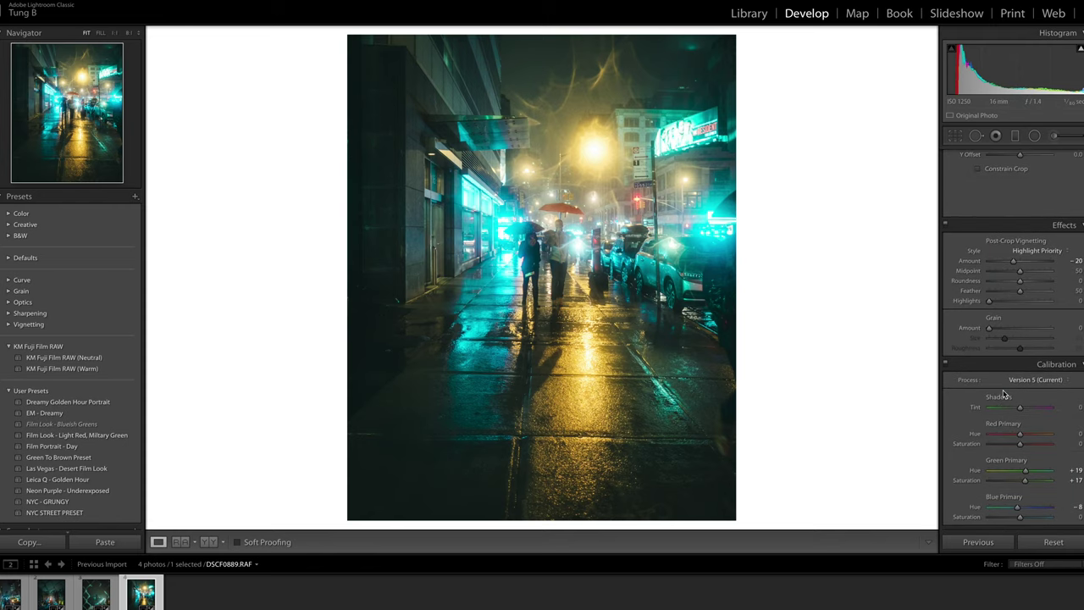
{"action": "scroll", "coordinate": [995, 395], "scroll_direction": "up", "scroll_amount": 10}
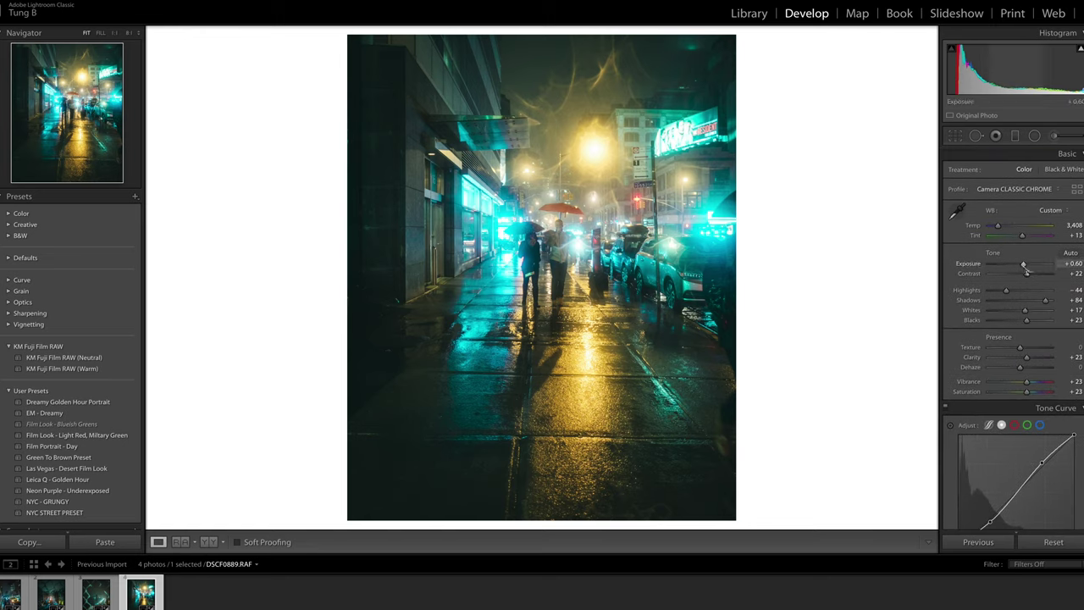
{"action": "key", "text": "backslash"}
{"action": "key", "text": "backslash"}
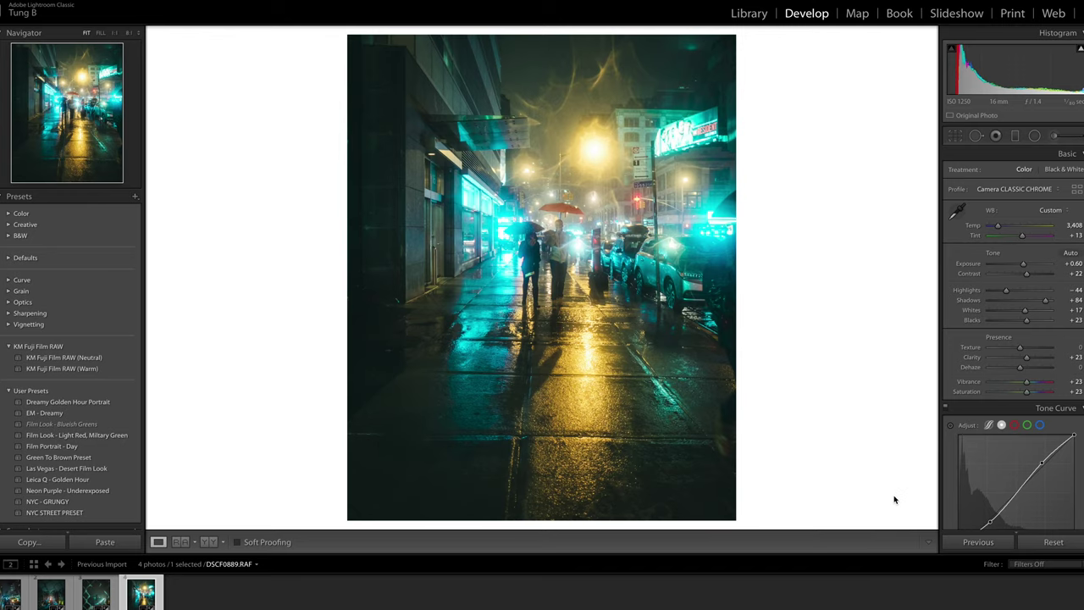